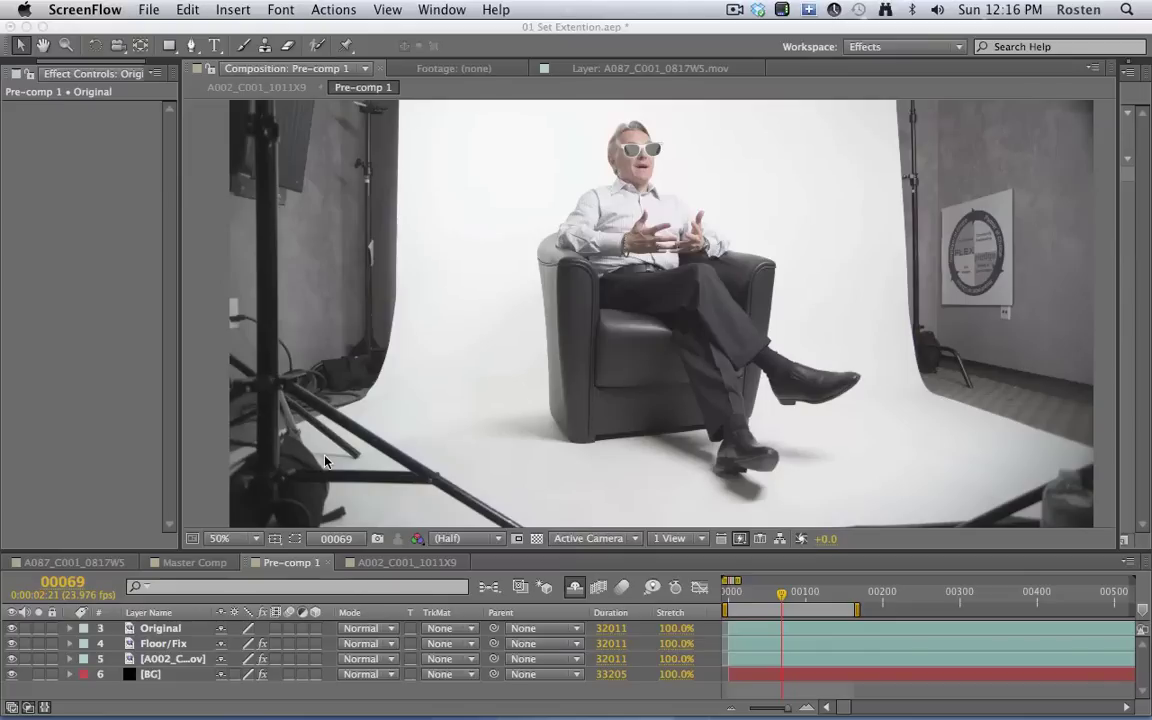
Look over the extended set in Pre-comp 1 and toggle the visibility of the Original layer to compare both versions
click(547, 309)
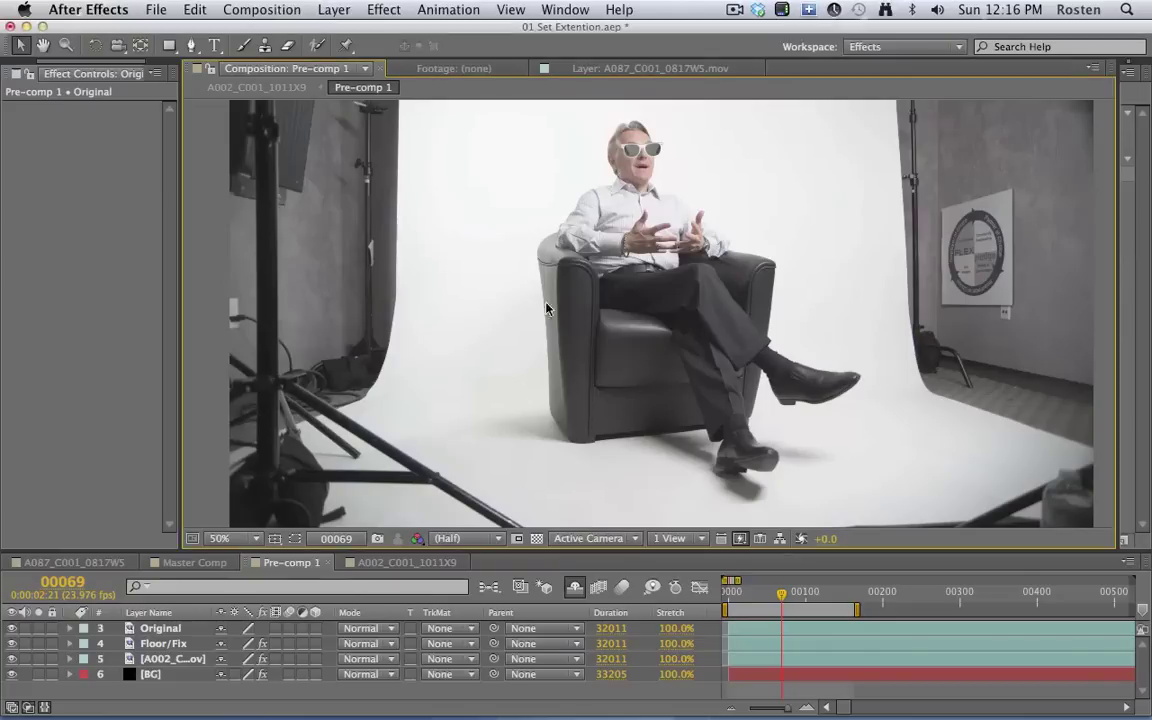
key(space)
drag(530, 298, 536, 333)
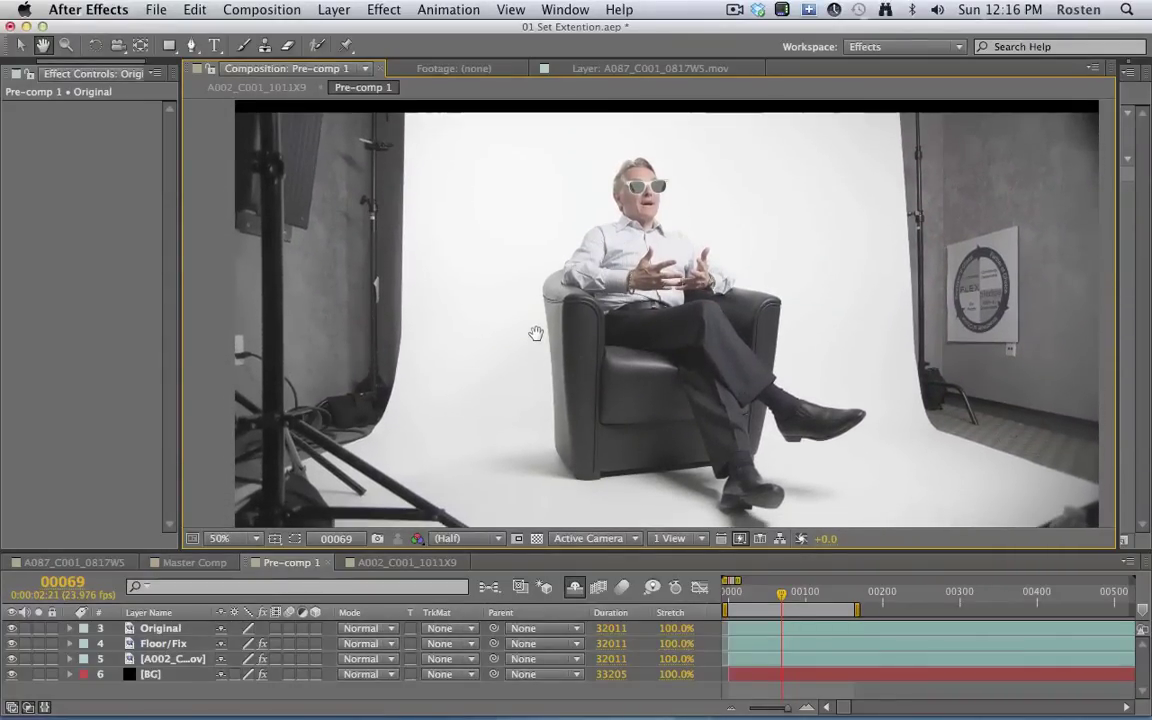
key(v)
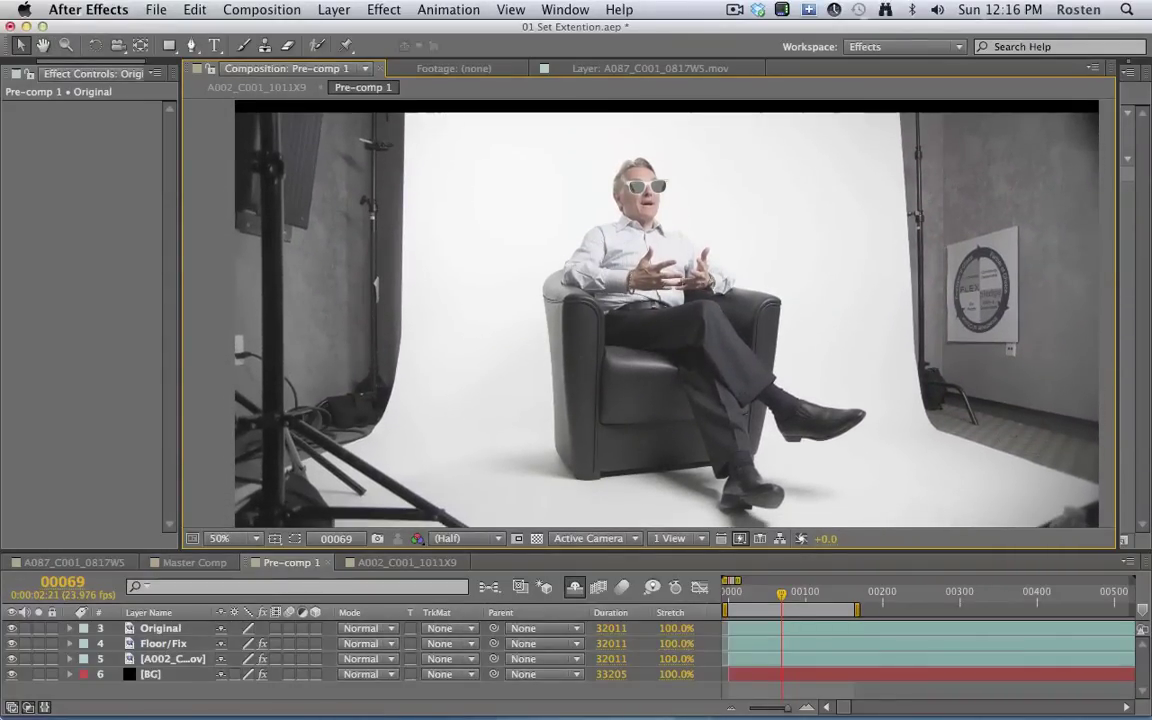
click(11, 628)
key(h)
drag(418, 521, 686, 416)
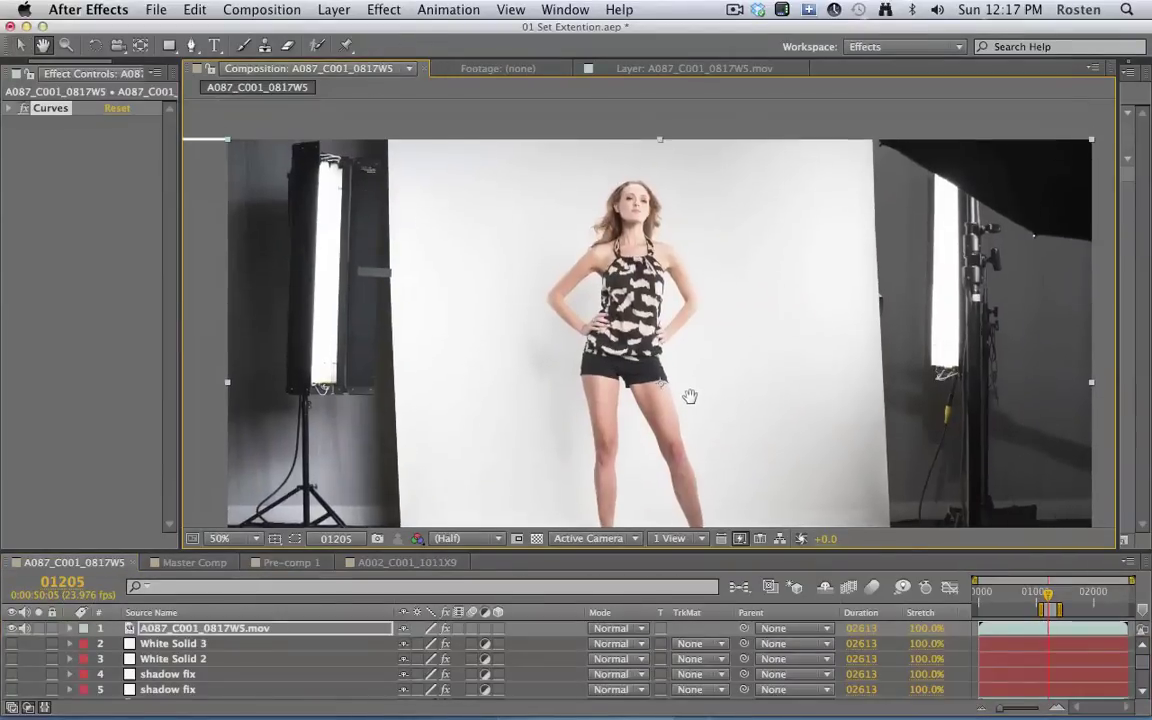
Play the A087_C001_0817W5 composition and hide its top footage layer to view the extended white backdrop
drag(690, 396, 684, 363)
key(space)
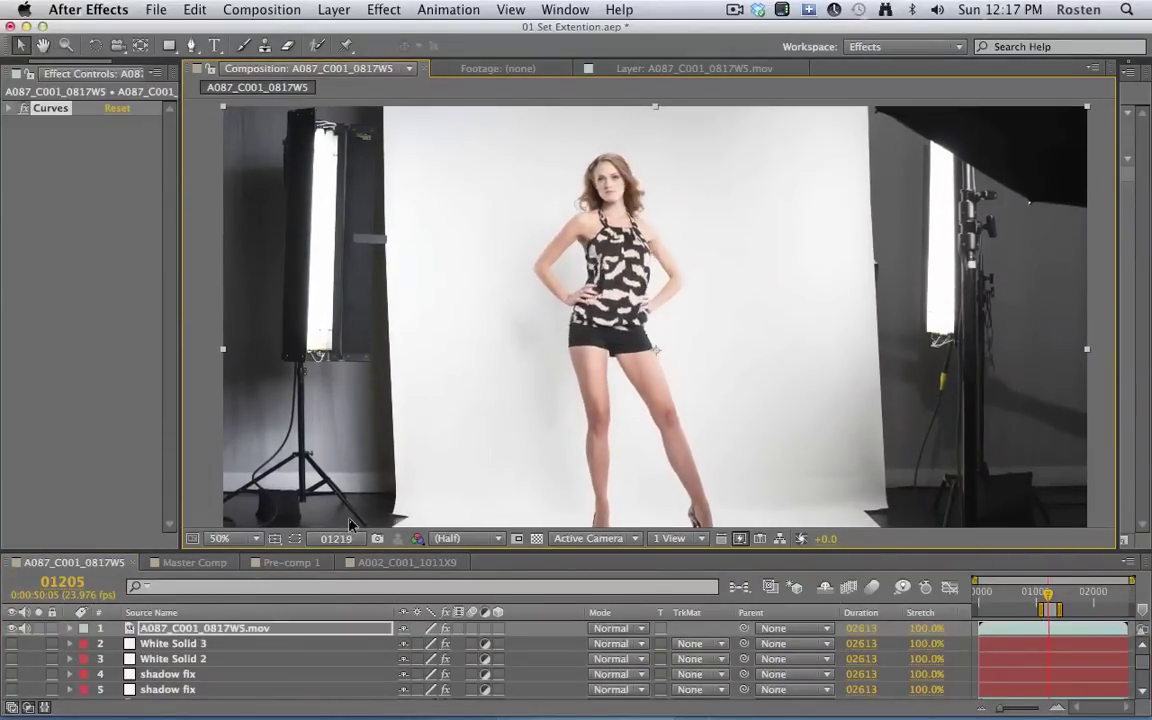
click(11, 628)
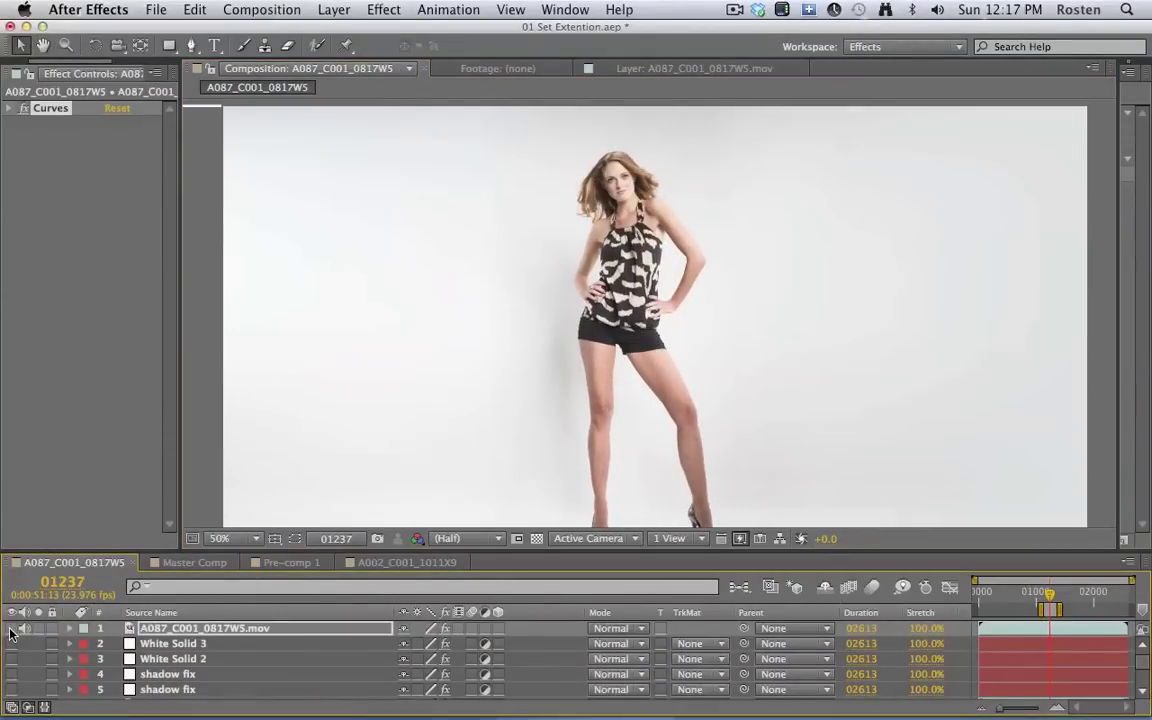
key(h)
mouse_move(851, 252)
mouse_down()
mouse_move(840, 234)
mouse_move(840, 249)
mouse_up()
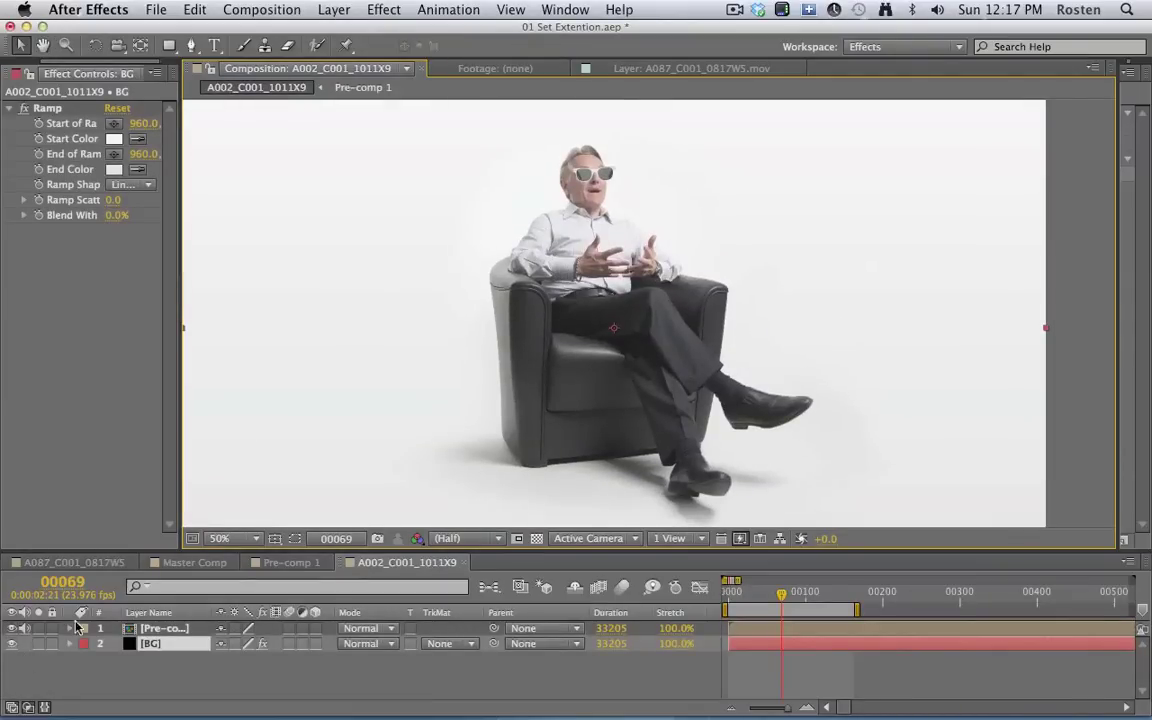
Open Pre-comp 1 and examine the raw footage, from the studio gear and backdrop edges to the man in the armchair
click(286, 563)
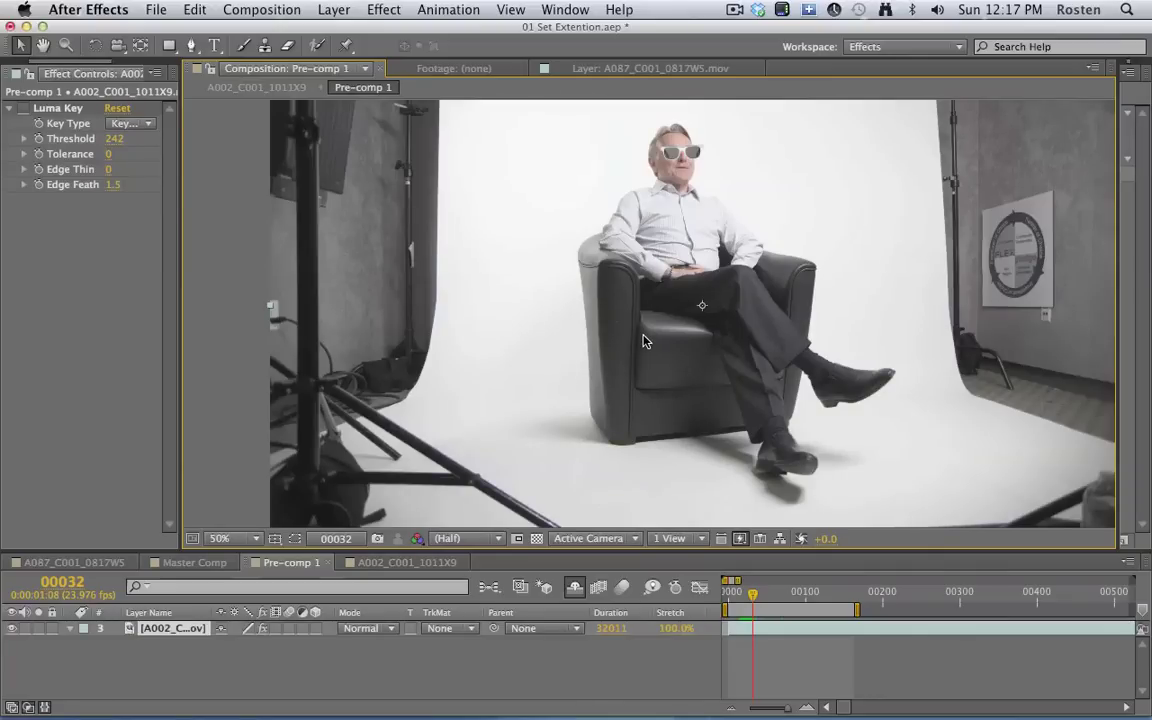
drag(662, 327, 662, 364)
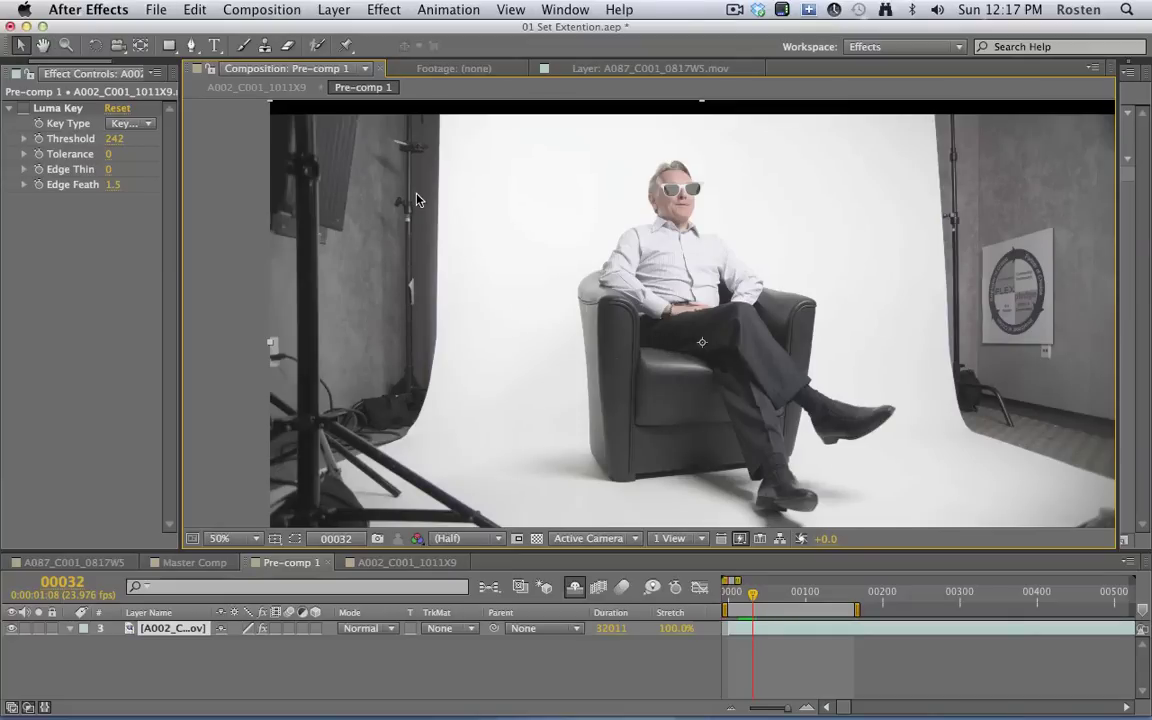
drag(334, 170, 353, 198)
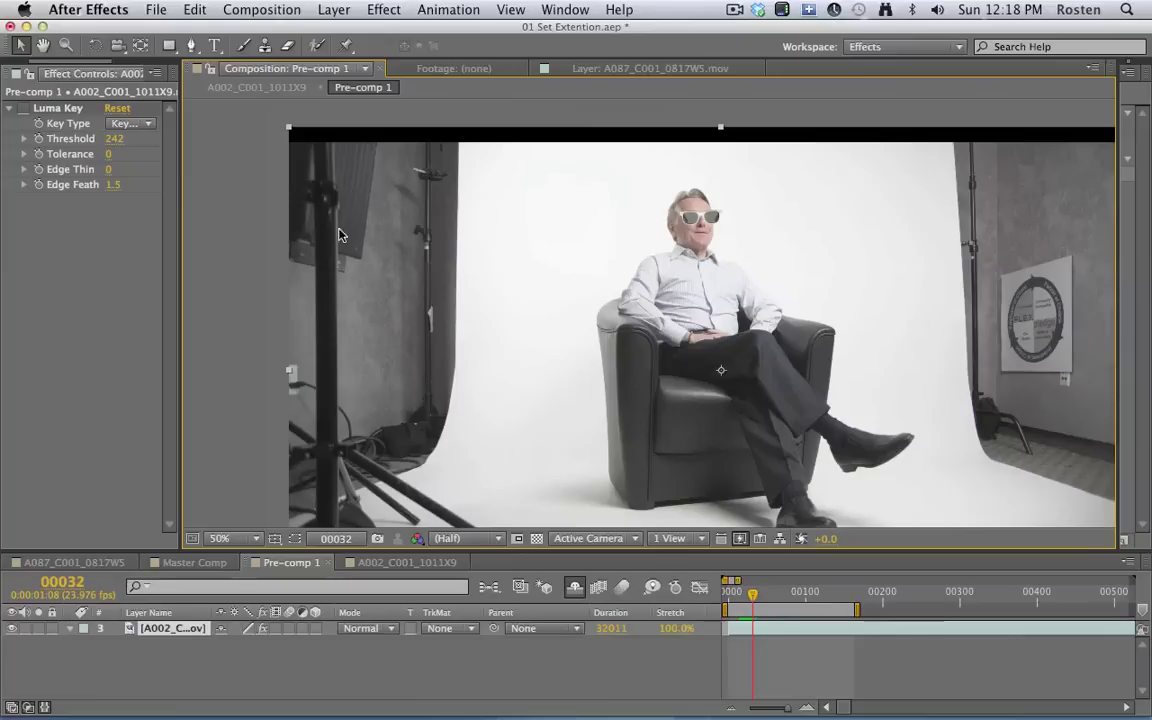
key(h)
drag(545, 268, 465, 198)
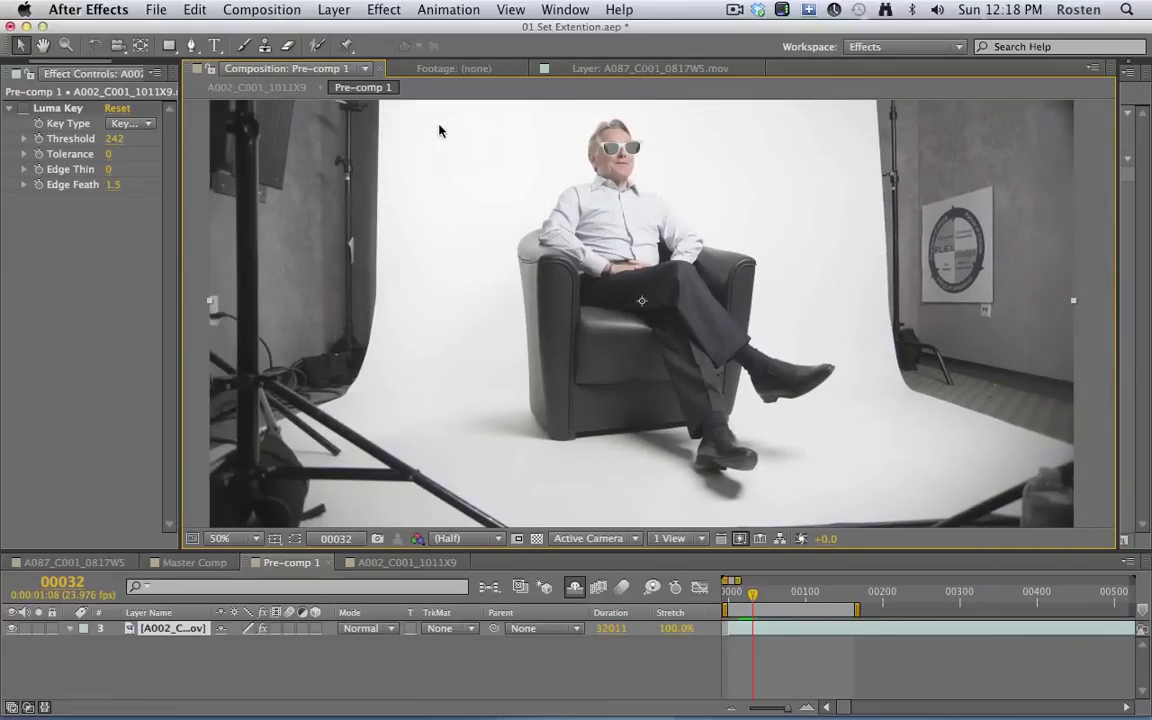
key(h)
drag(585, 187, 425, 225)
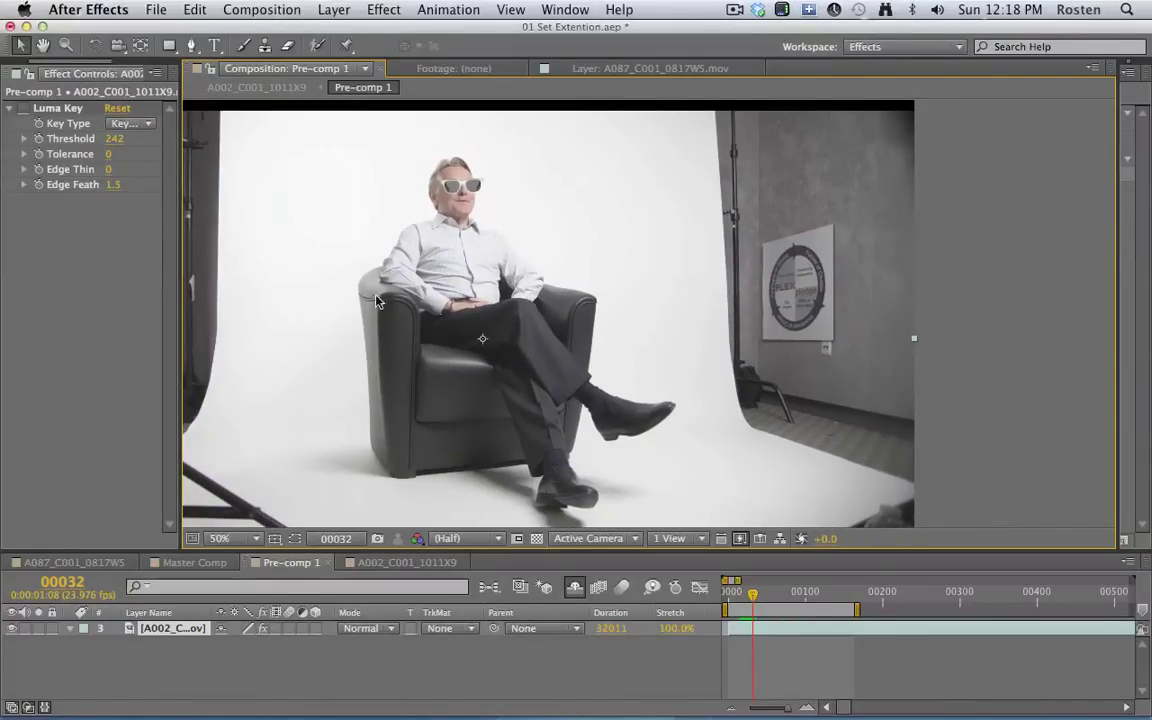
drag(378, 300, 453, 284)
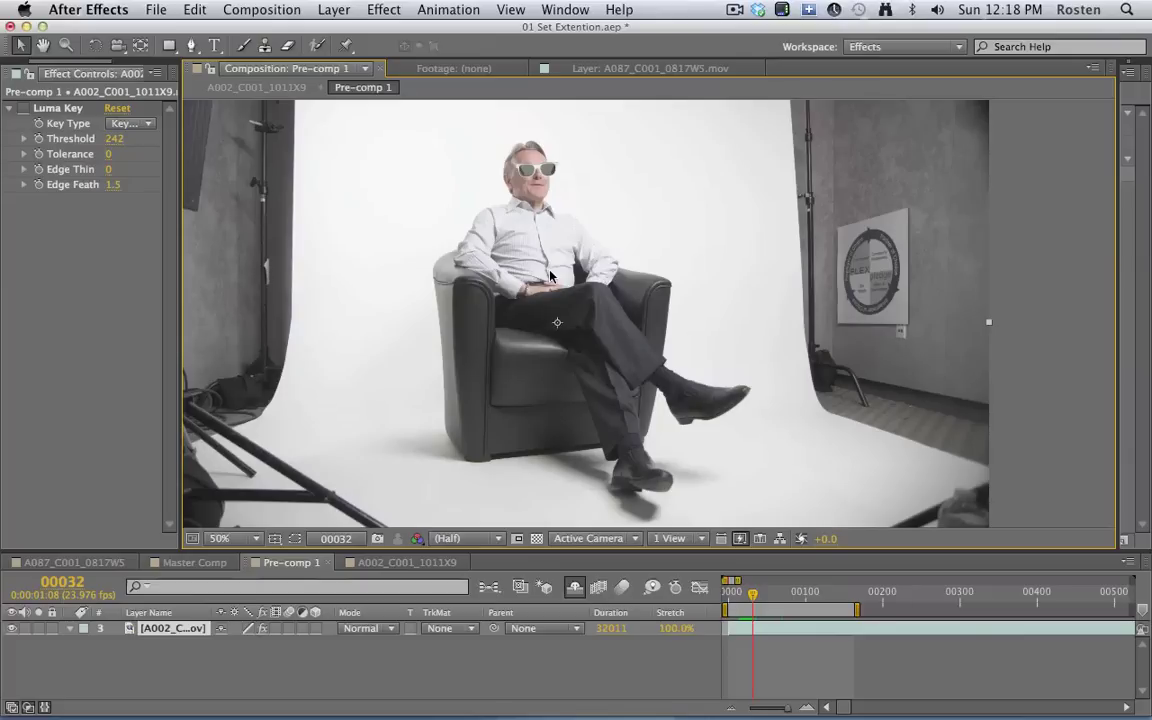
key(comma)
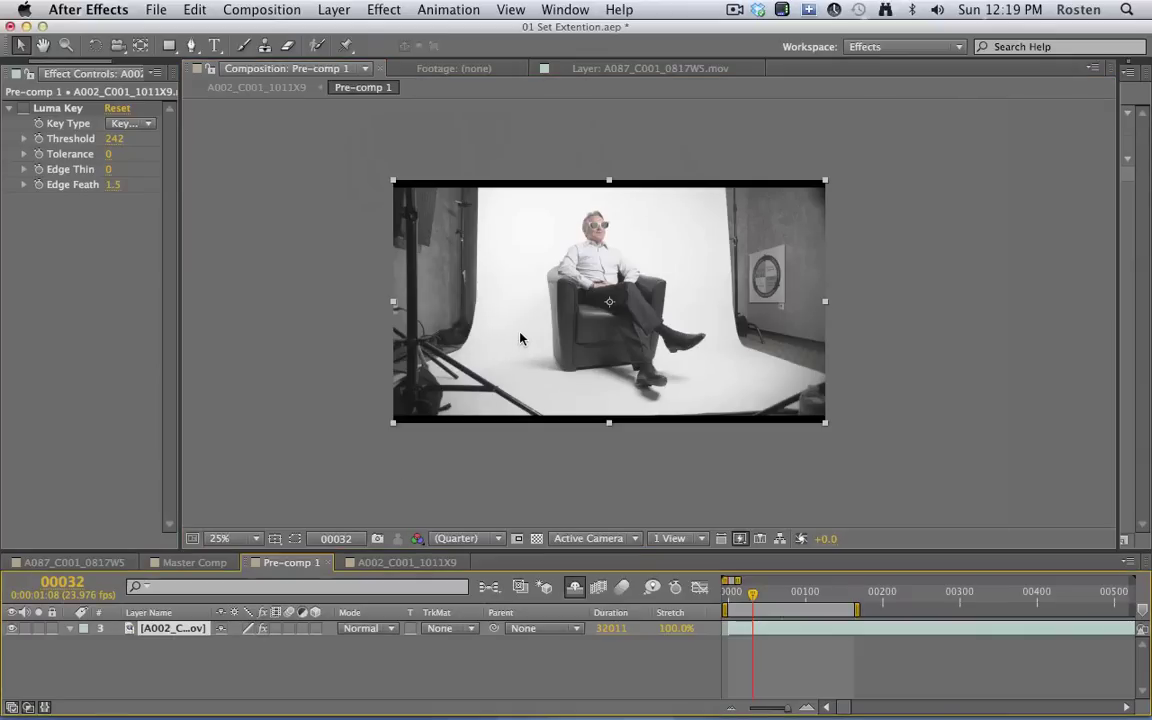
key(period)
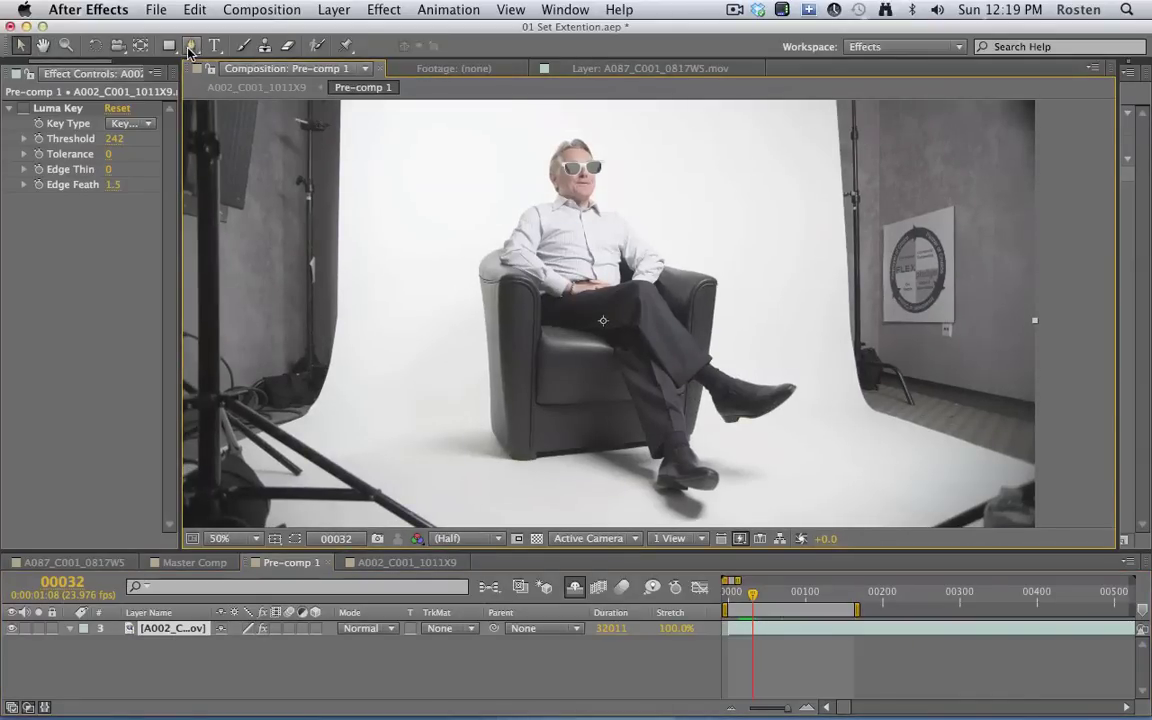
Draw a closed Pen tool mask on the A002 footage layer, loosely around the seated man, the armchair and their floor shadows
click(189, 48)
drag(571, 429, 563, 364)
click(464, 362)
drag(444, 281, 458, 350)
click(458, 297)
drag(442, 197, 463, 180)
drag(526, 132, 524, 170)
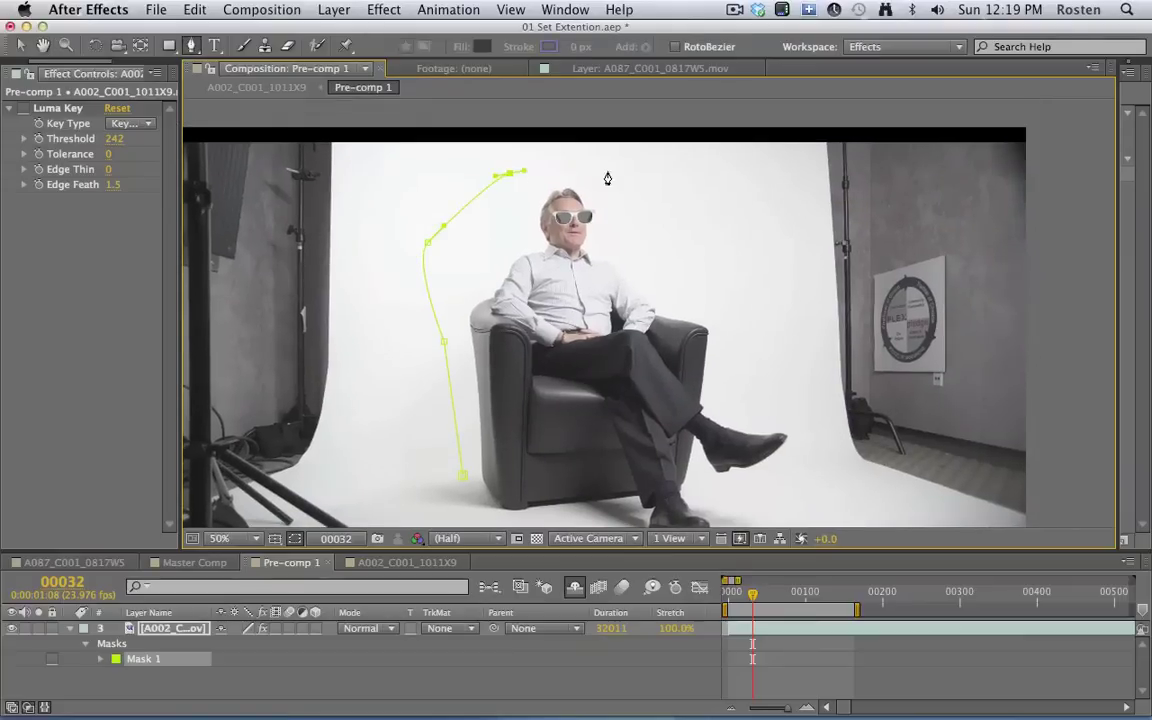
click(607, 172)
click(649, 221)
click(692, 285)
click(740, 340)
click(768, 381)
key(space)
drag(818, 445, 789, 381)
drag(784, 450, 749, 366)
click(741, 404)
click(660, 425)
click(573, 413)
click(505, 400)
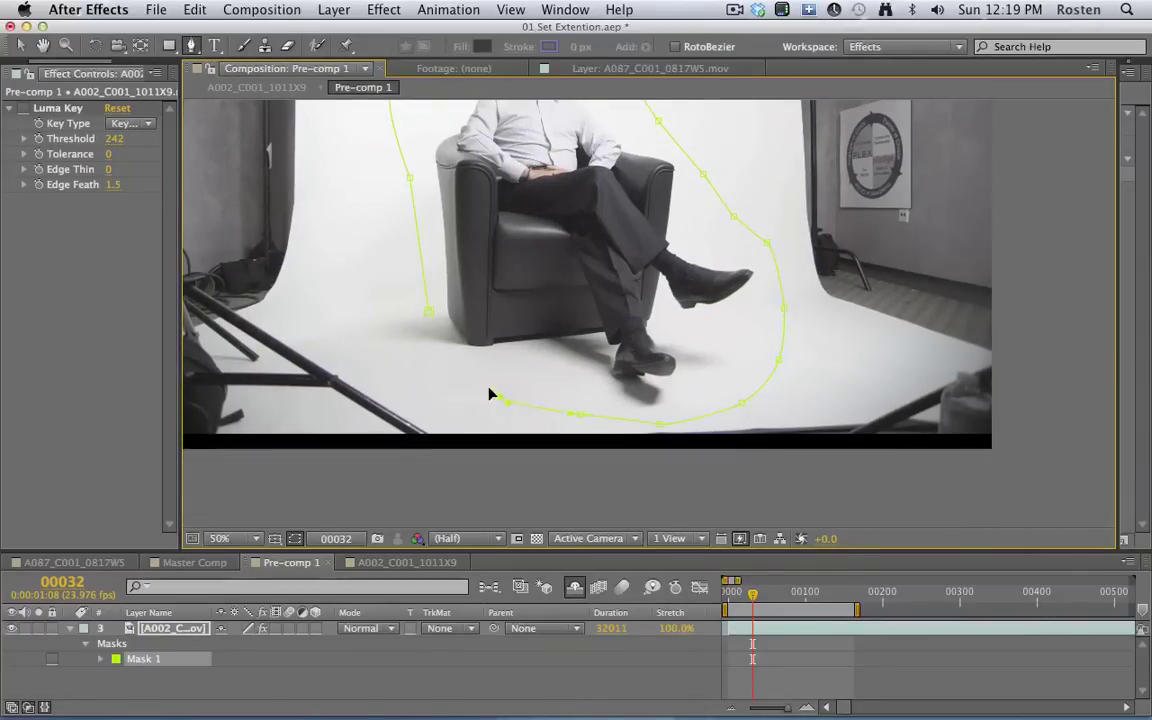
click(450, 362)
click(426, 320)
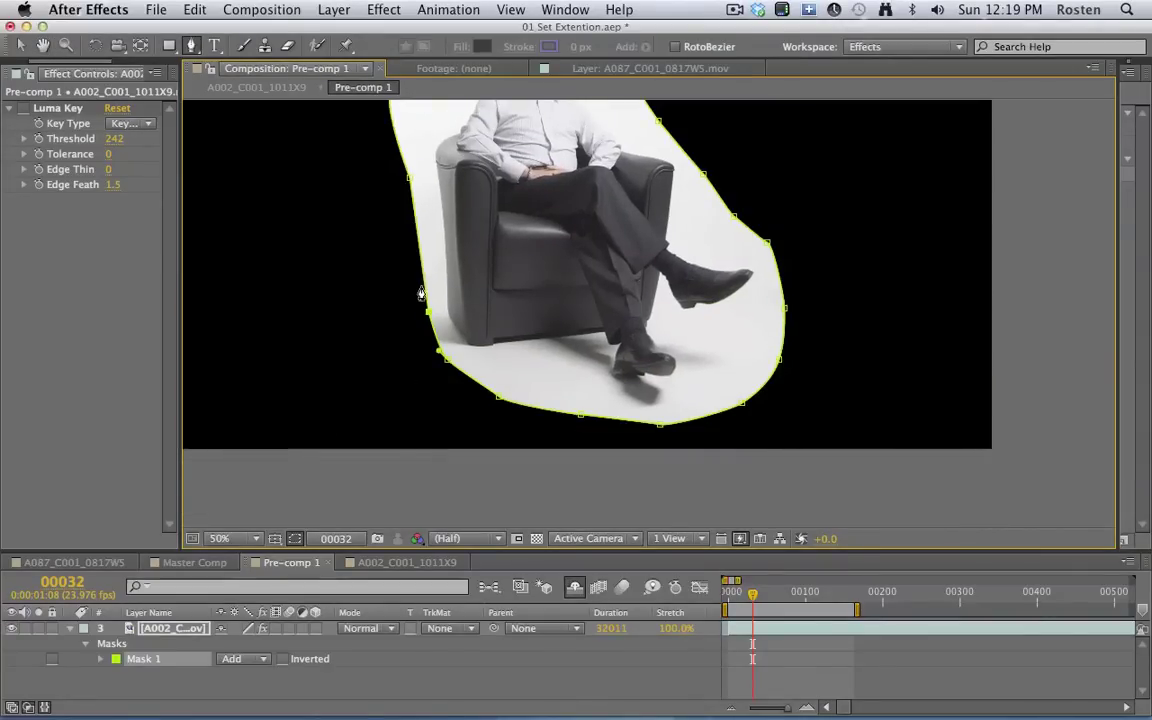
Play and scrub through the masked footage to check that the man's movements stay inside the mask outline
key(comma)
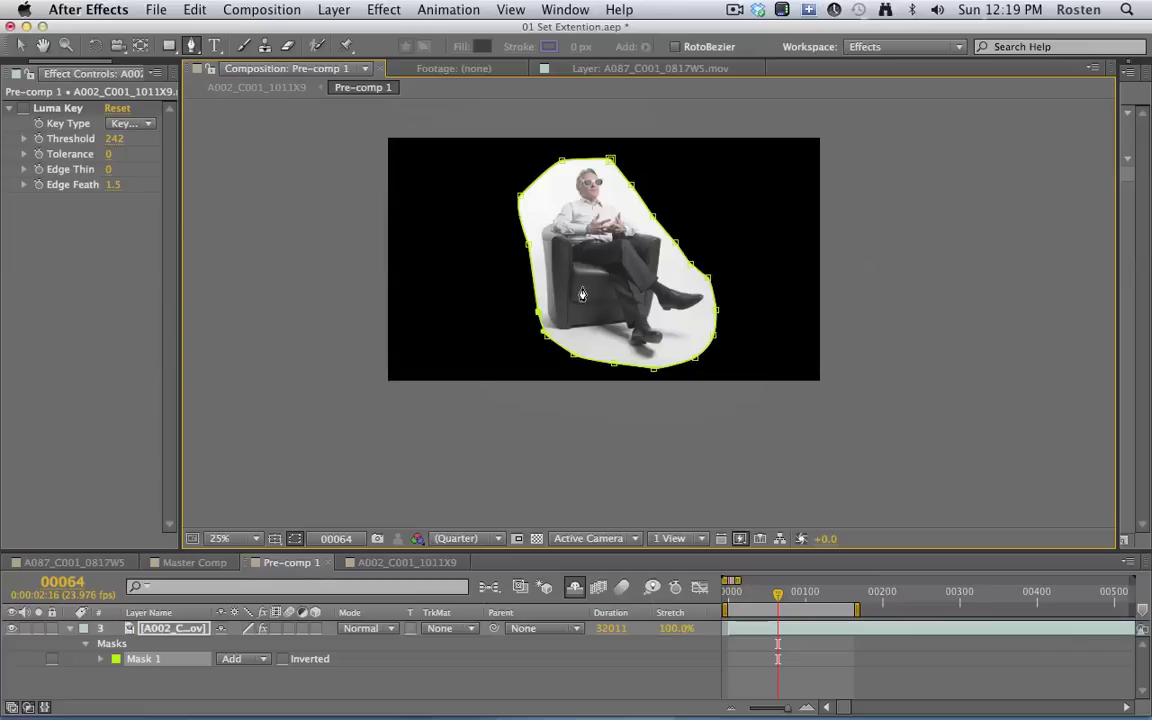
drag(558, 288, 566, 336)
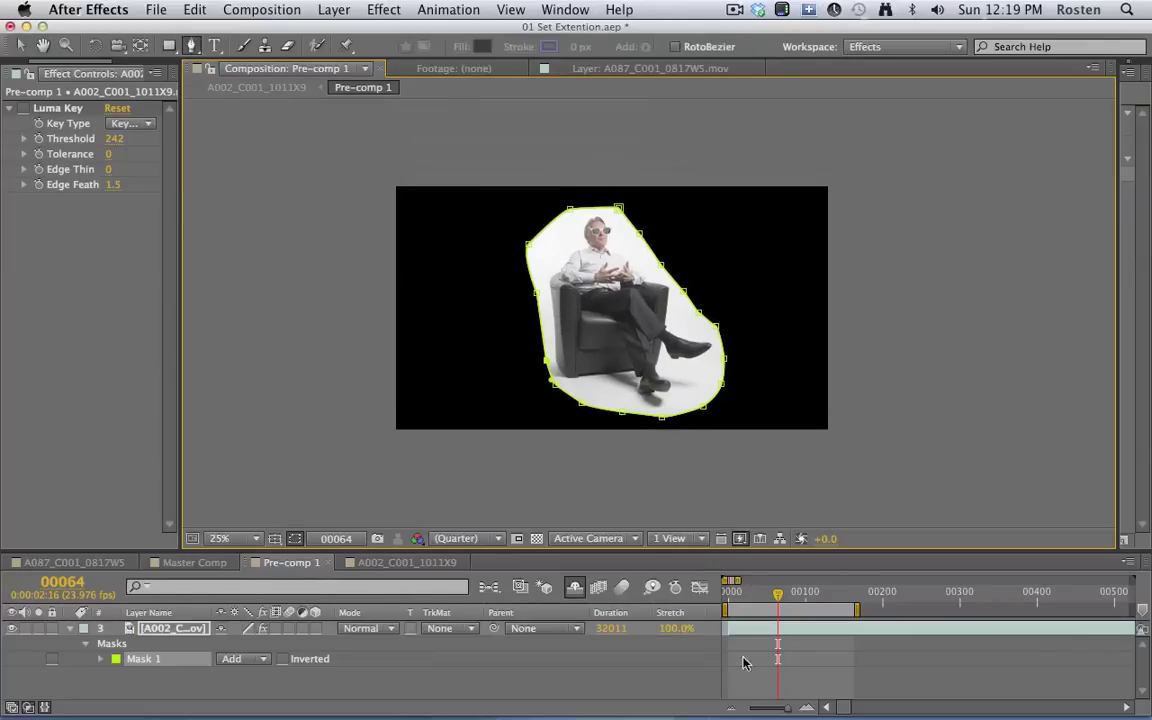
click(748, 597)
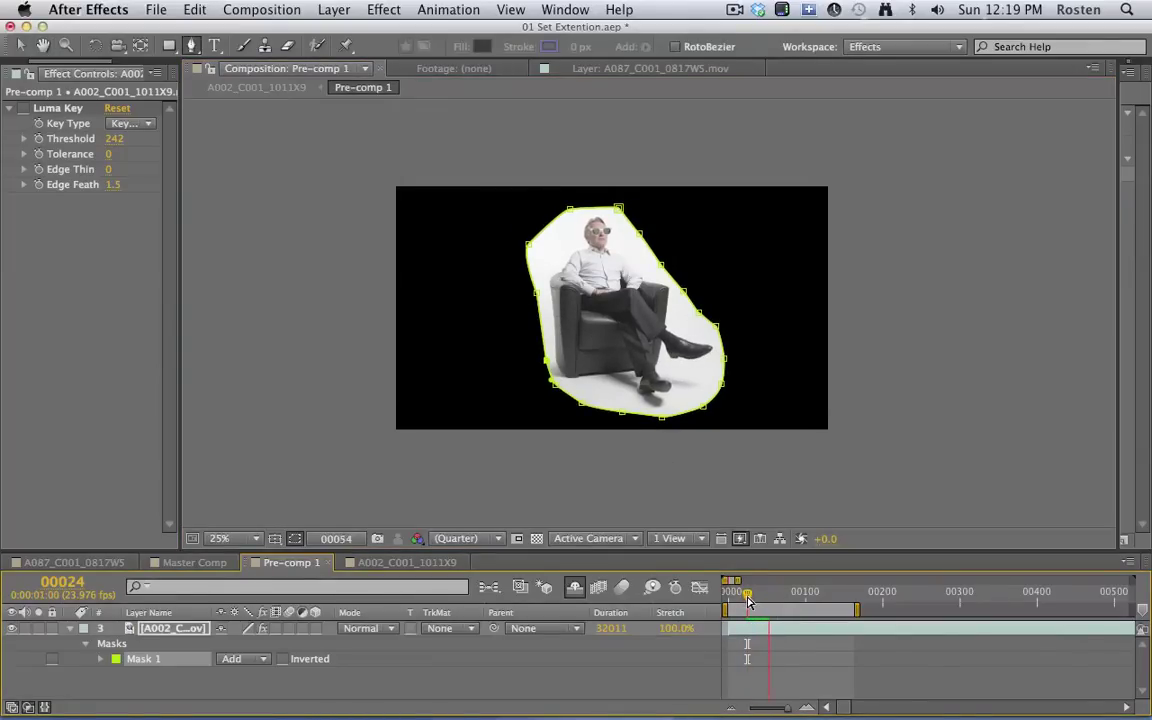
drag(748, 600, 775, 600)
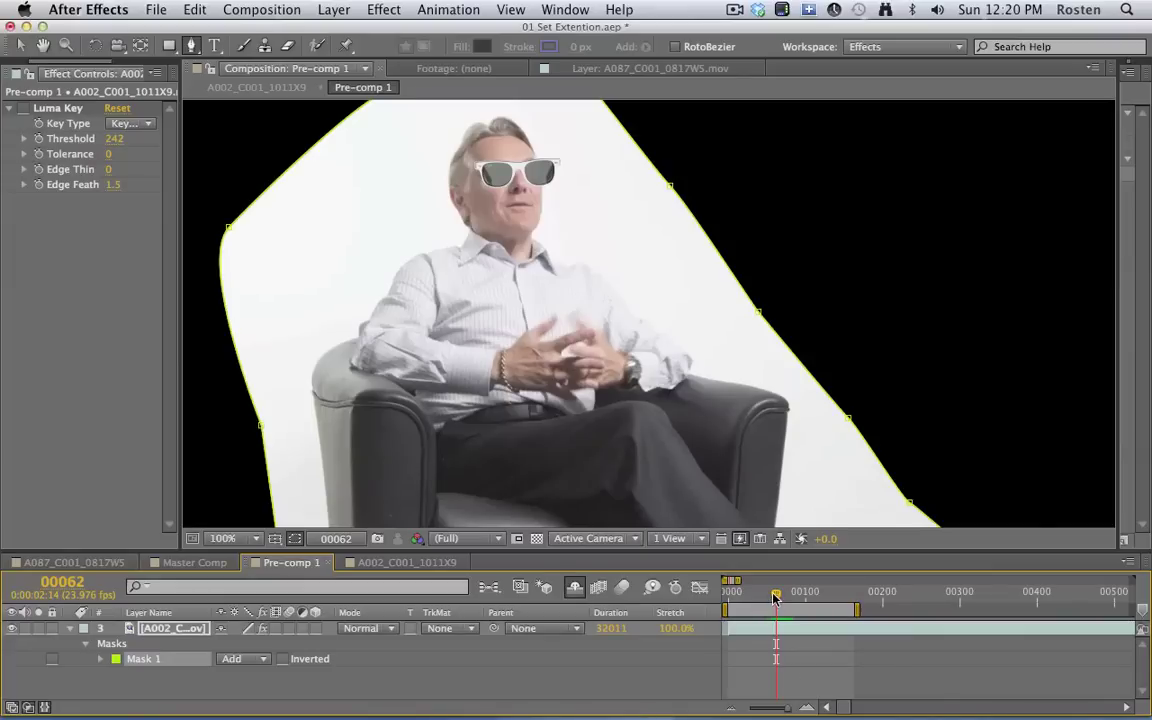
key(space)
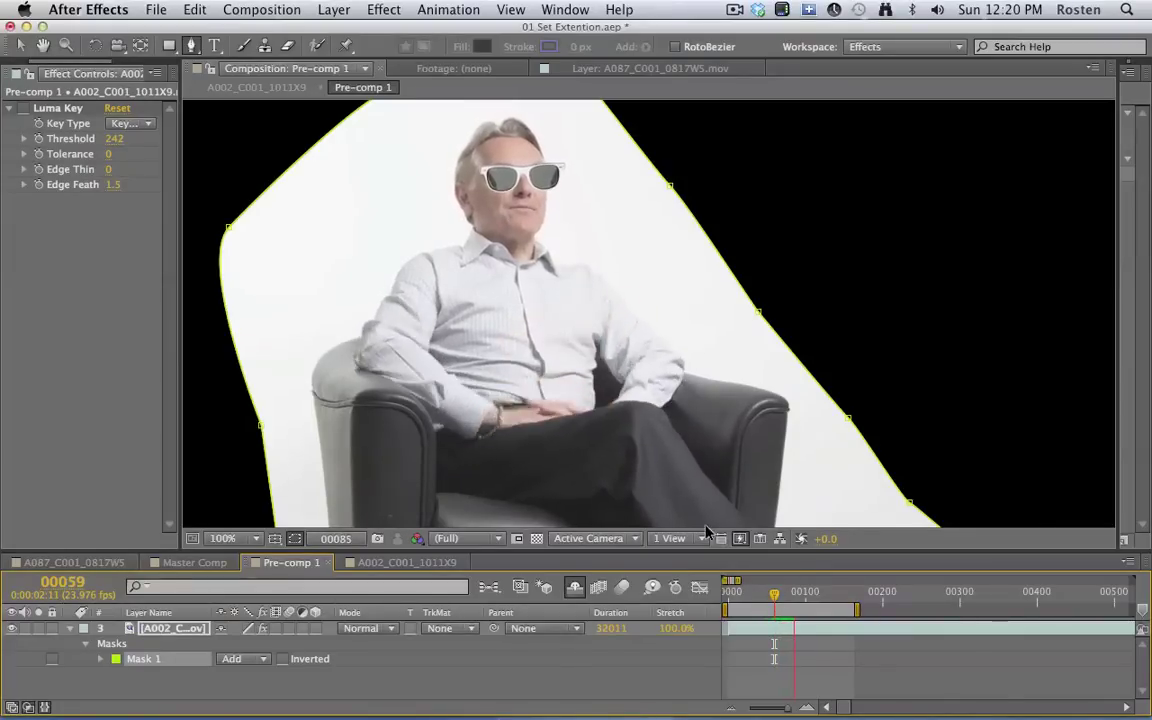
key(space)
key(space)
drag(524, 365, 550, 349)
drag(594, 281, 606, 349)
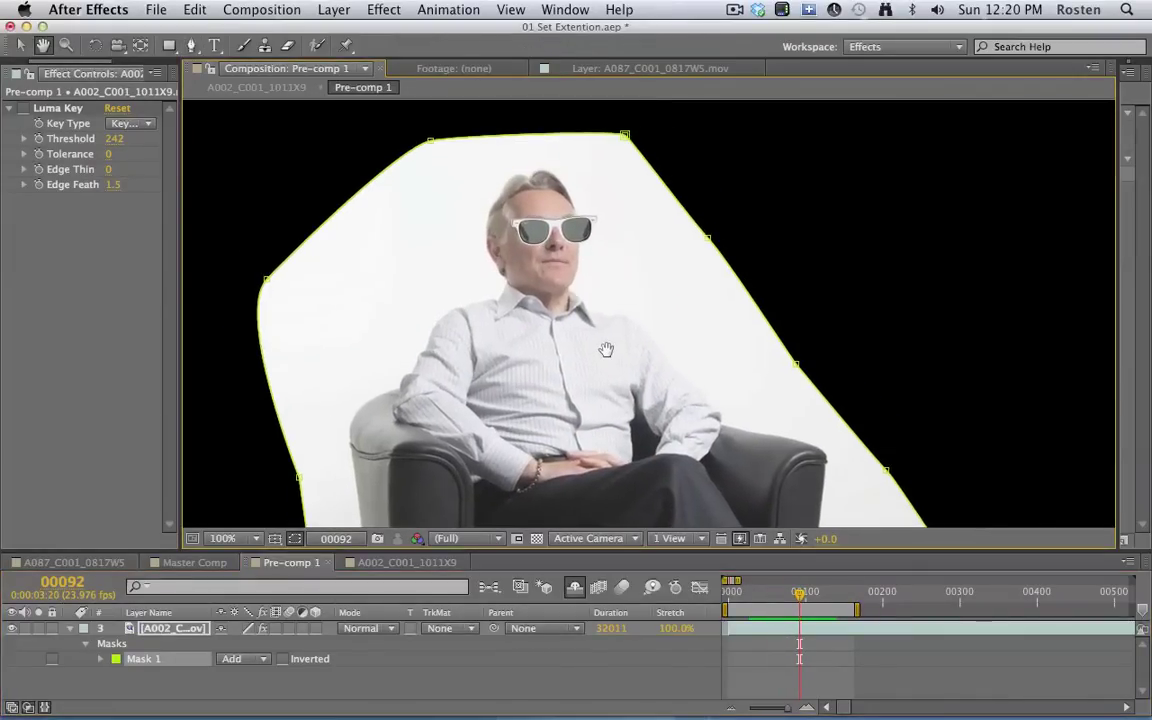
key(g)
key(comma)
key(space)
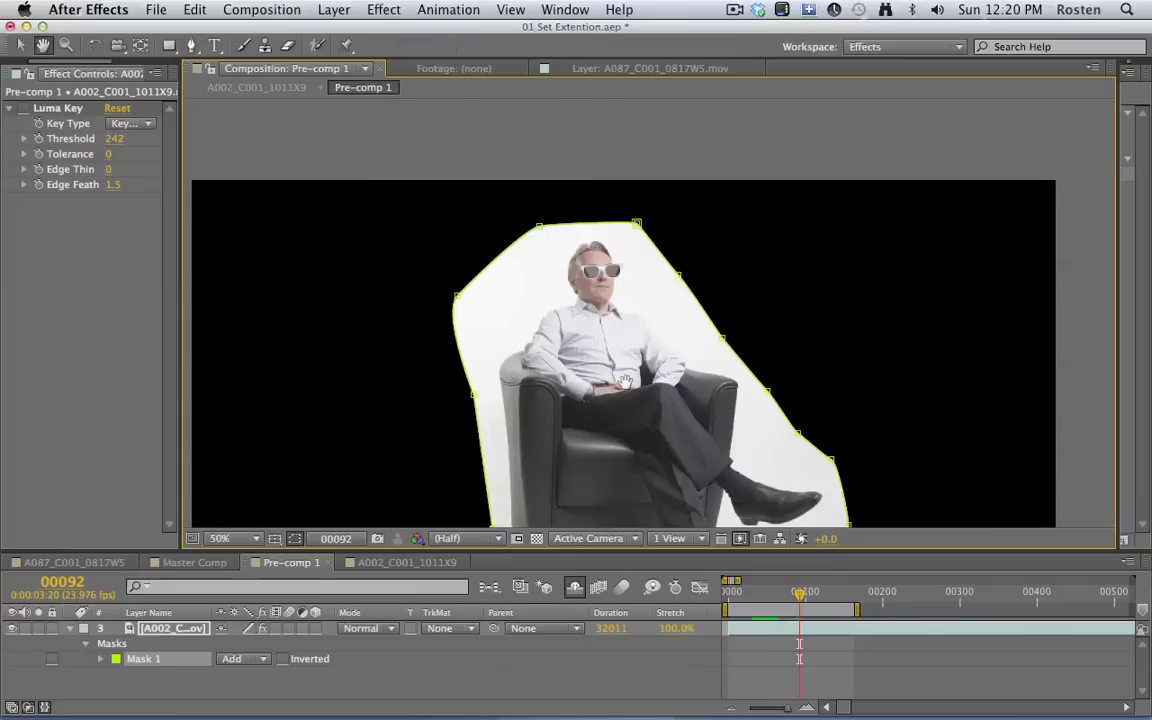
drag(626, 401, 607, 296)
key(comma)
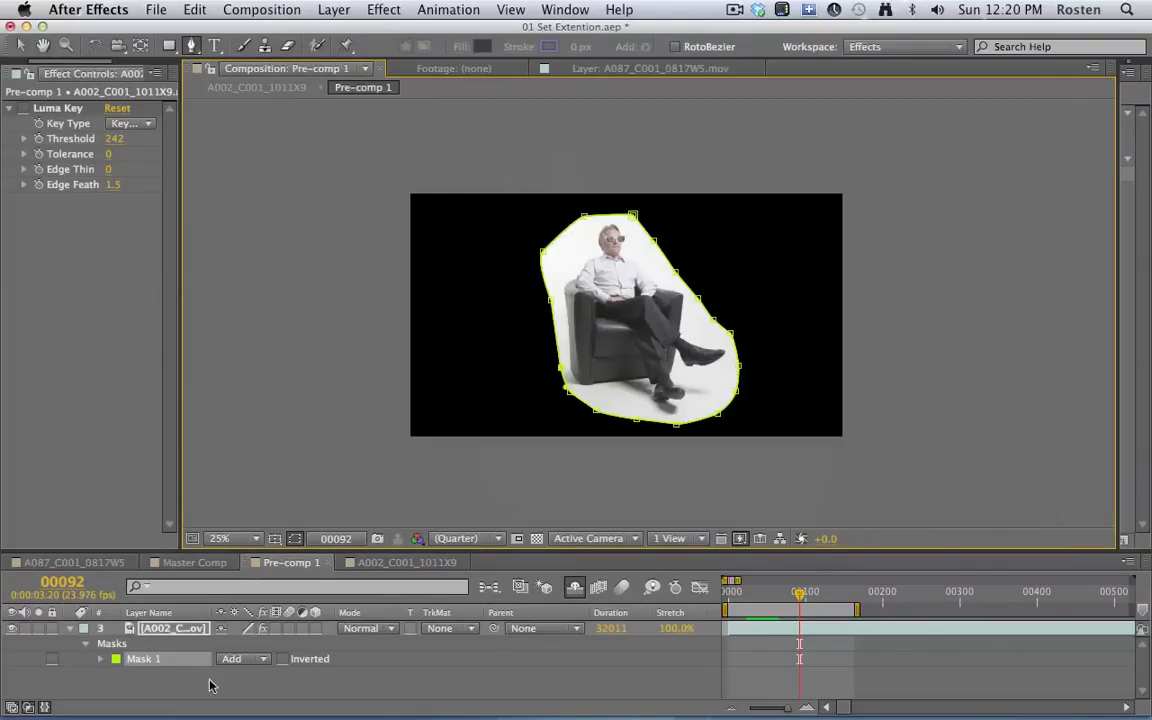
Collapse the footage layer's properties and add a 1920 x 1080 px white solid named BG
click(70, 629)
click(716, 638)
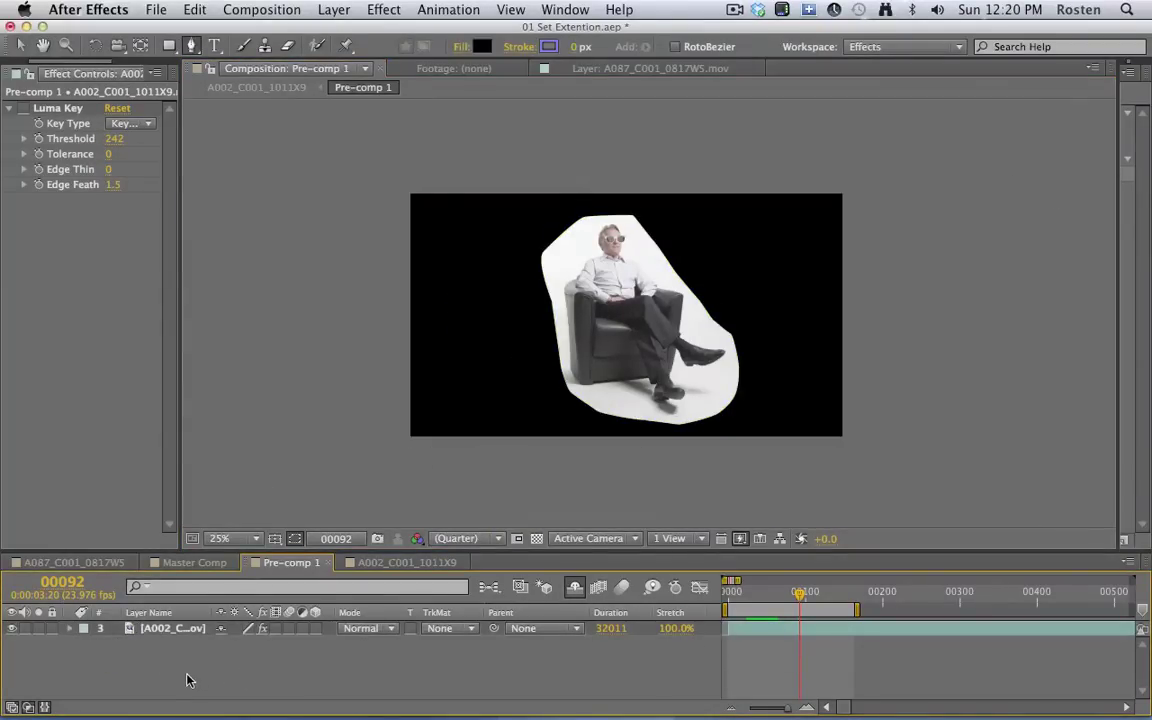
key(super+y)
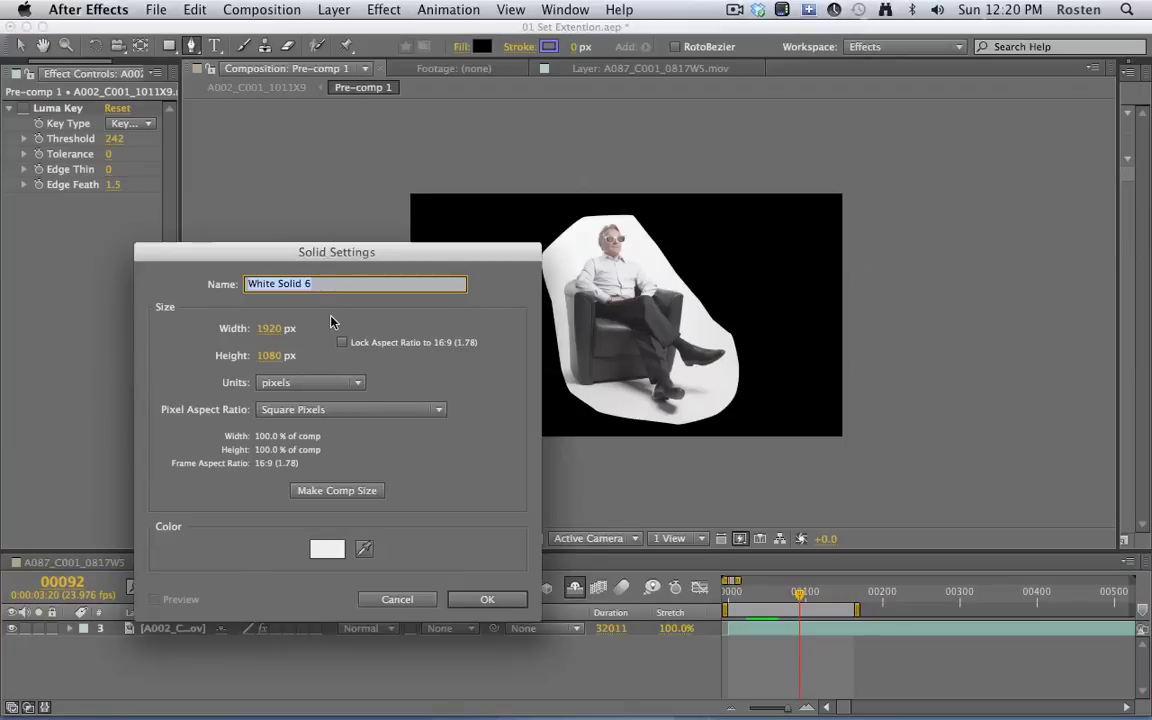
text(BC)
key(Return)
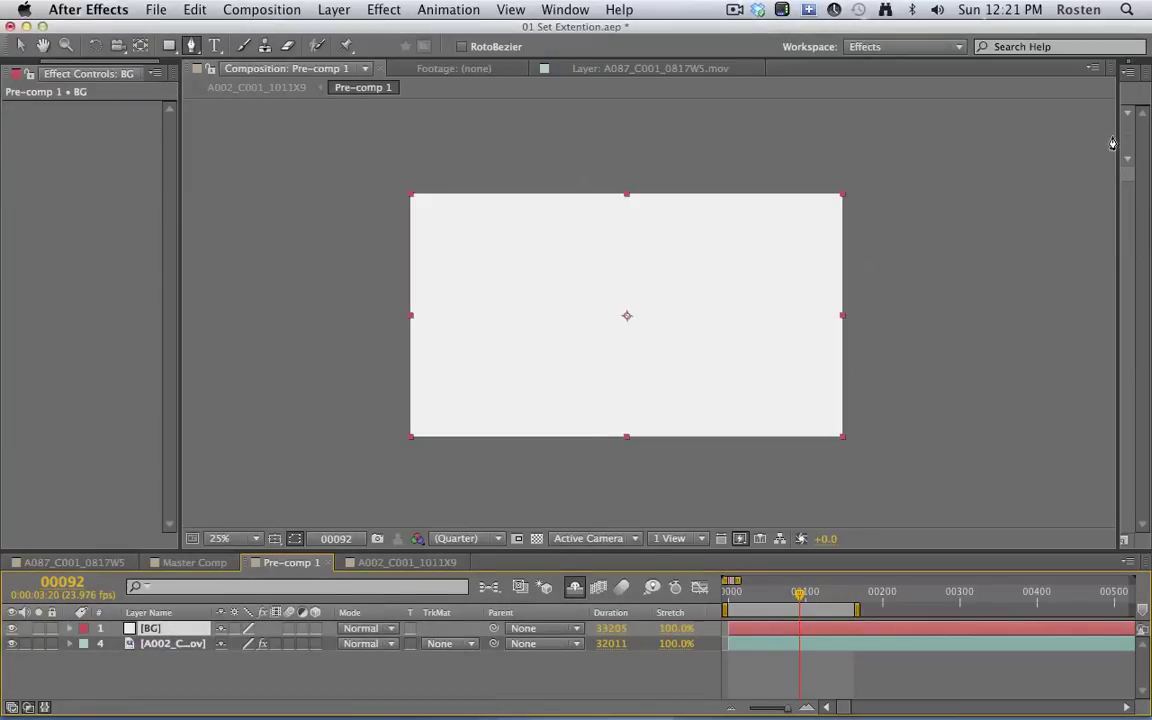
Find the Ramp effect and apply it to the BG solid
drag(1116, 131, 924, 128)
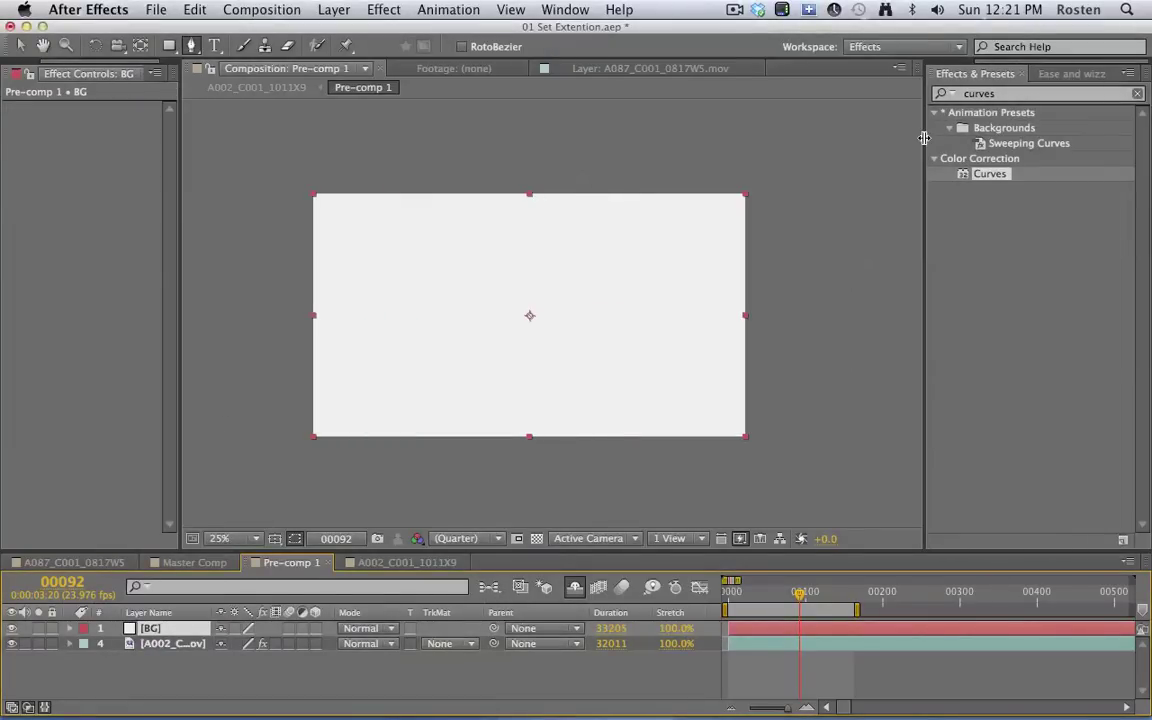
click(1008, 95)
key(BackSpace)
text(ramp)
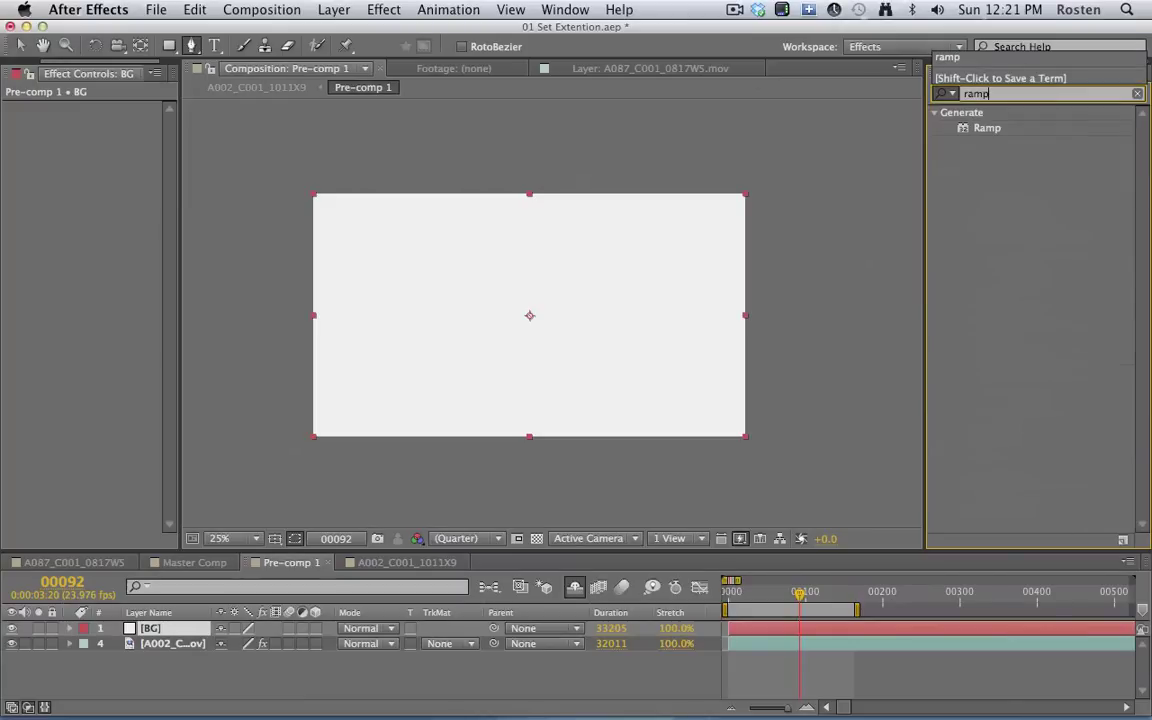
double_click(966, 131)
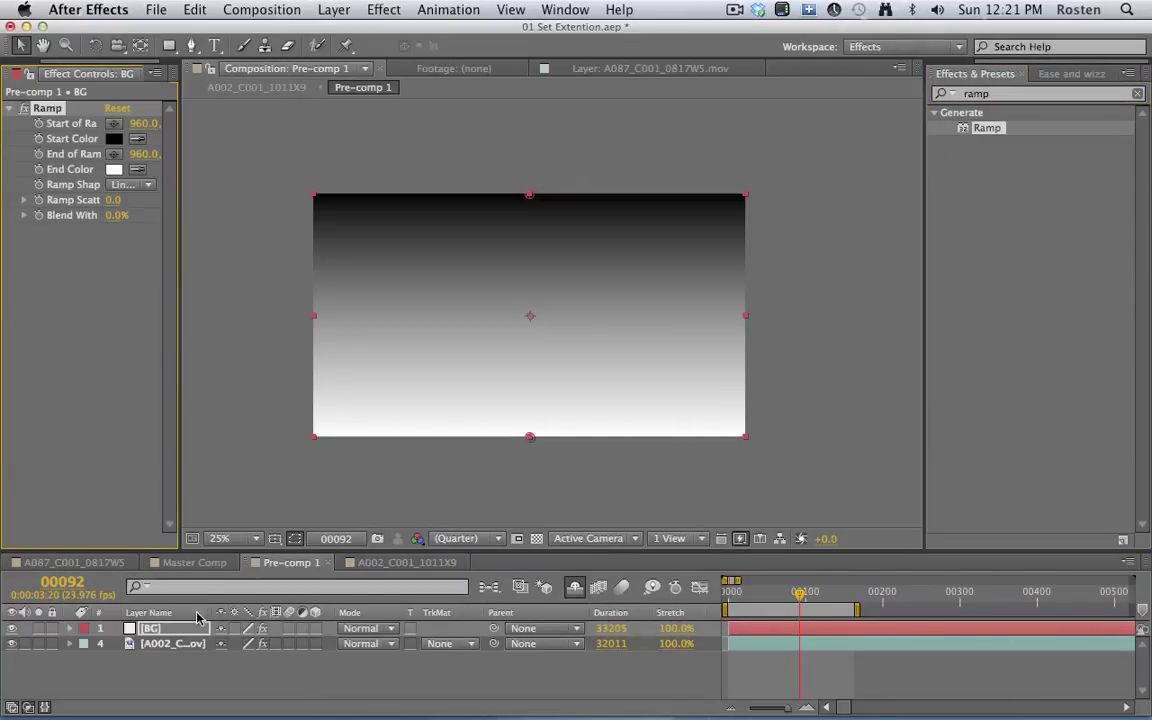
Move the BG layer beneath the masked footage layer and select its Ramp effect
drag(167, 628, 172, 654)
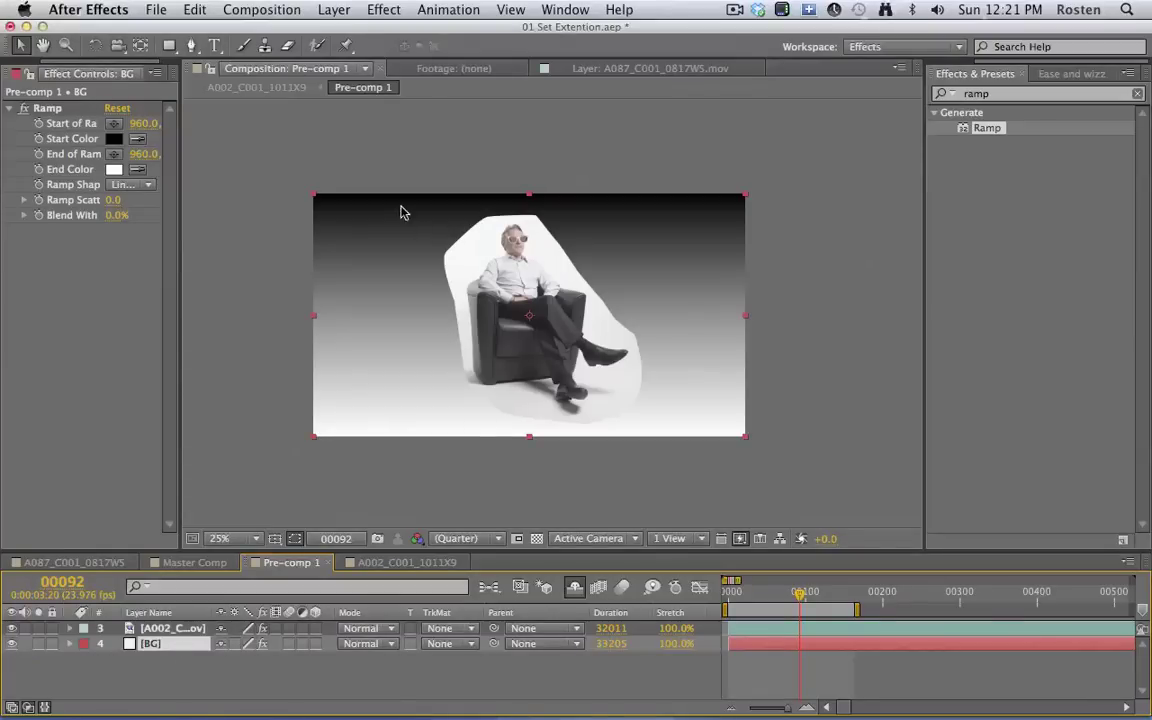
click(160, 127)
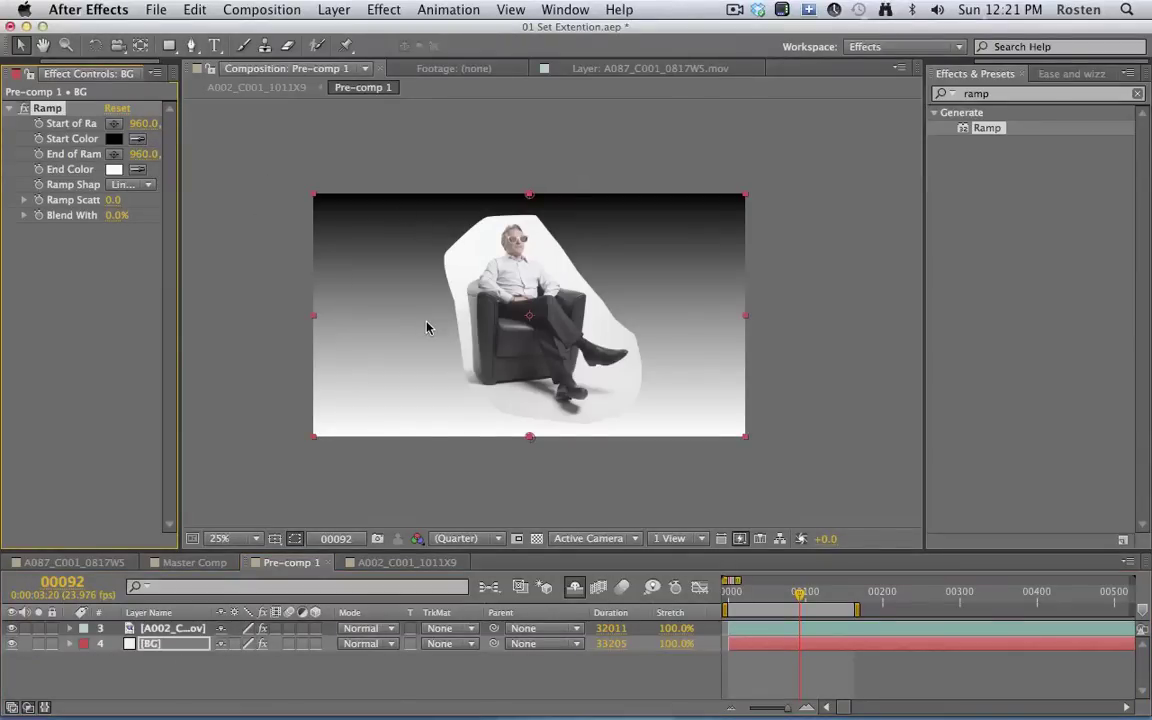
scroll(422, 328, up, 2)
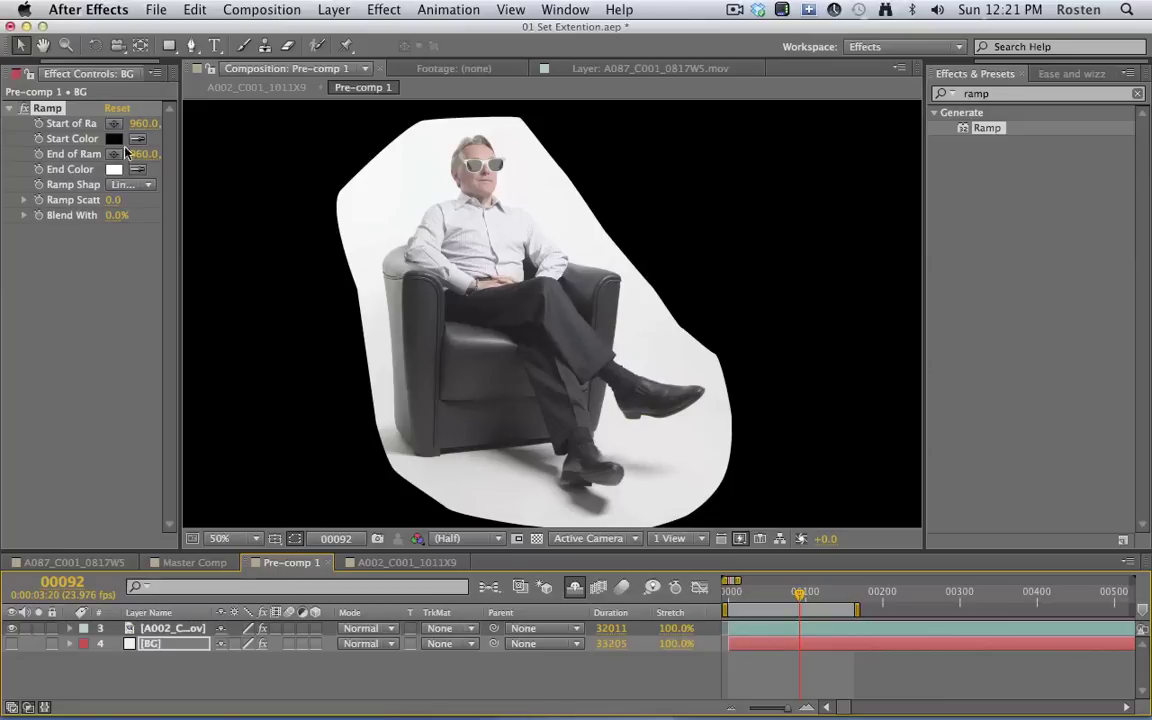
Sample the Ramp's start color from the bright backdrop beside the man's head and make the BG layer visible
click(137, 138)
click(418, 148)
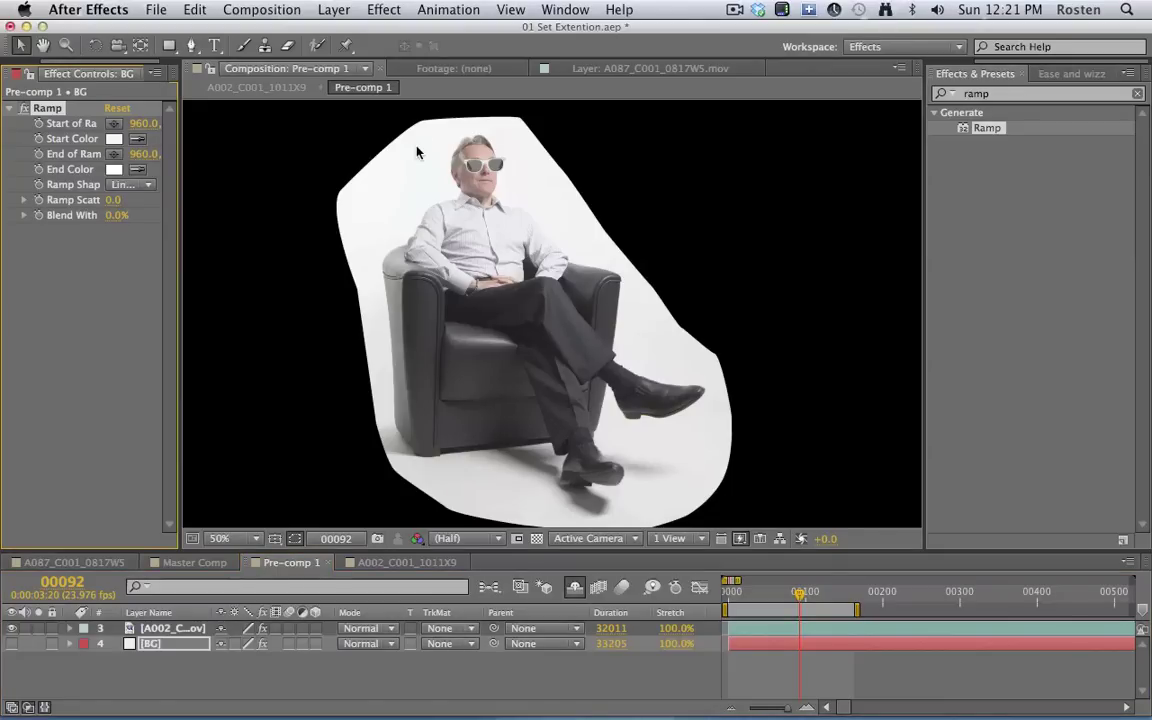
click(13, 645)
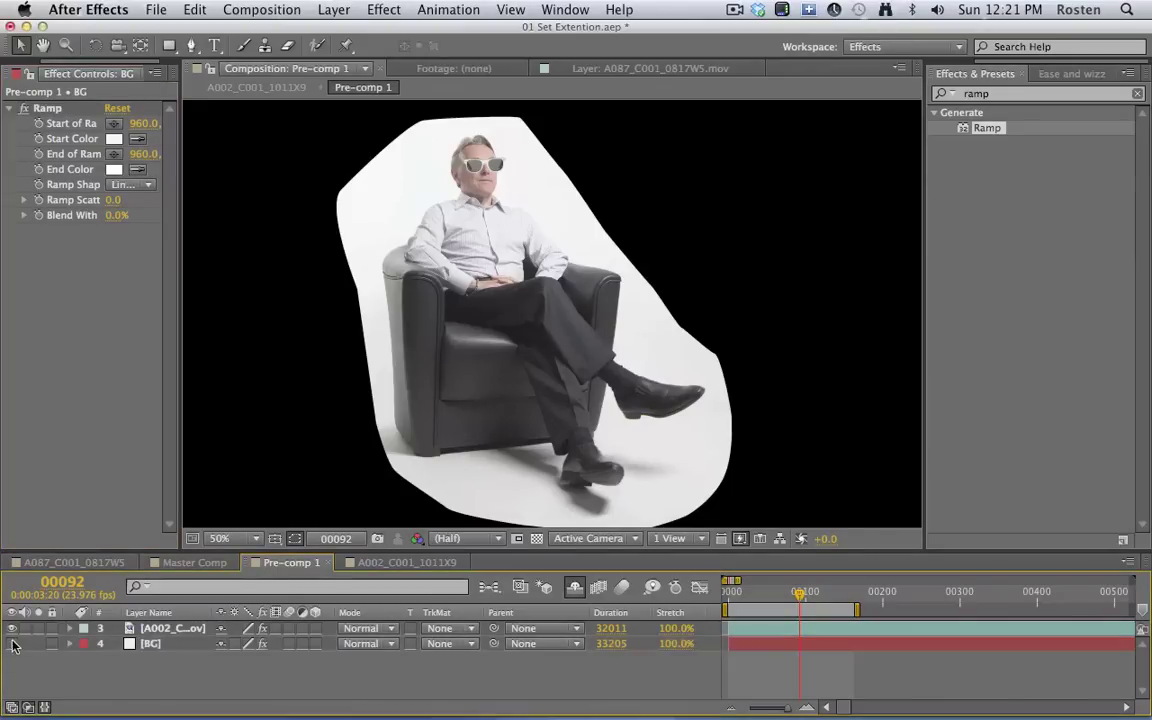
click(12, 644)
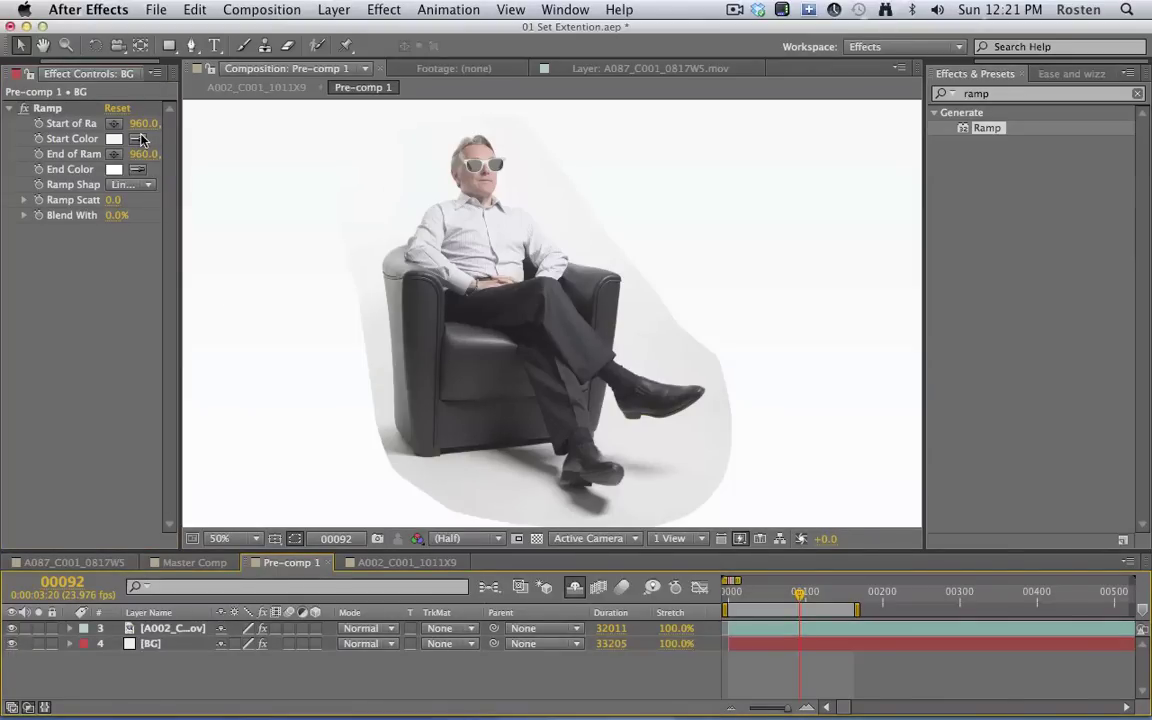
click(139, 138)
click(416, 143)
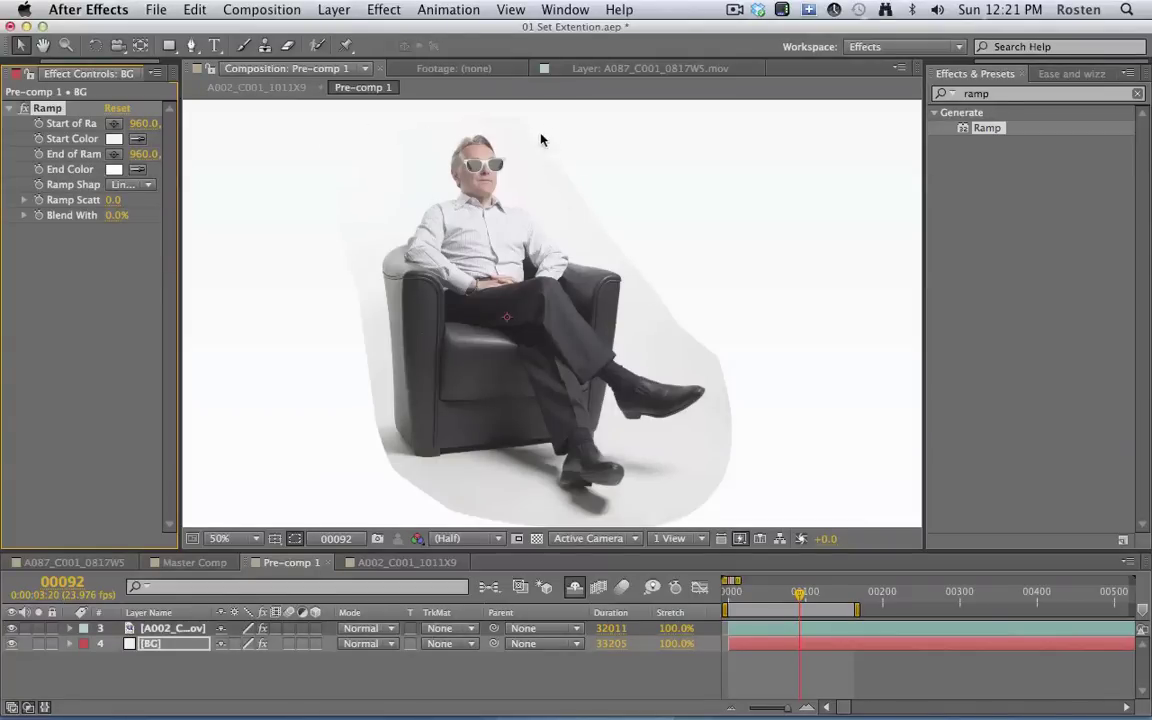
Sample the Ramp's end color from the studio floor in front of the chair and play back the blend
click(138, 169)
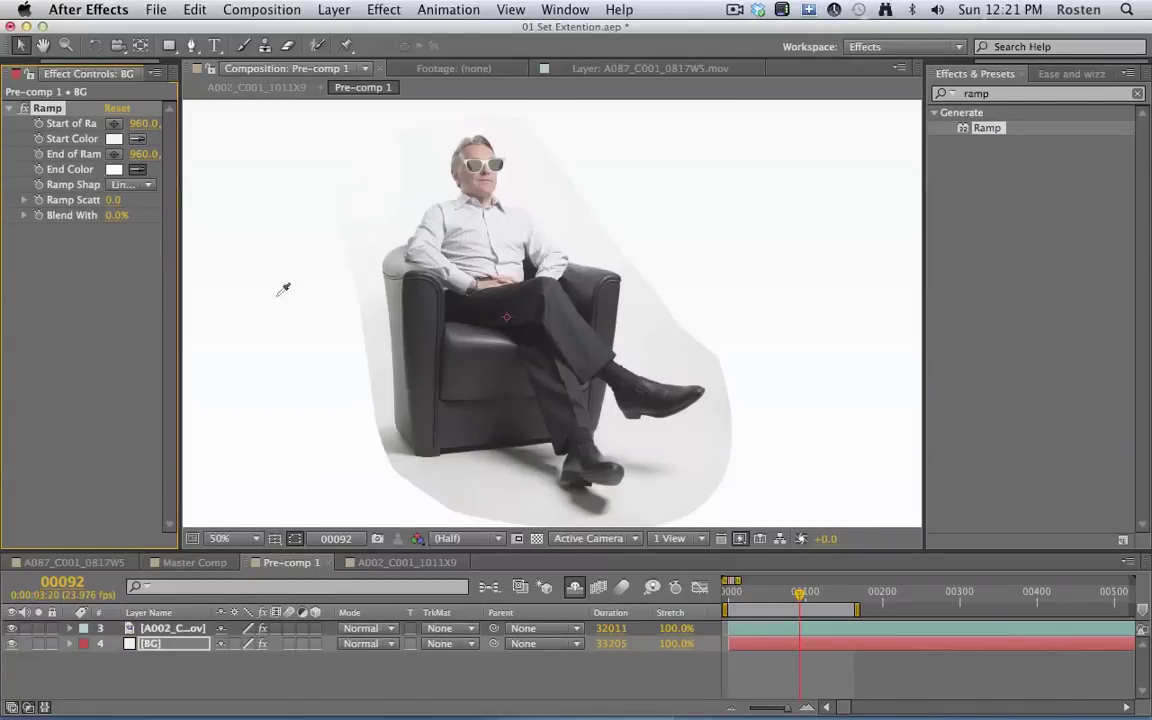
click(515, 500)
key(space)
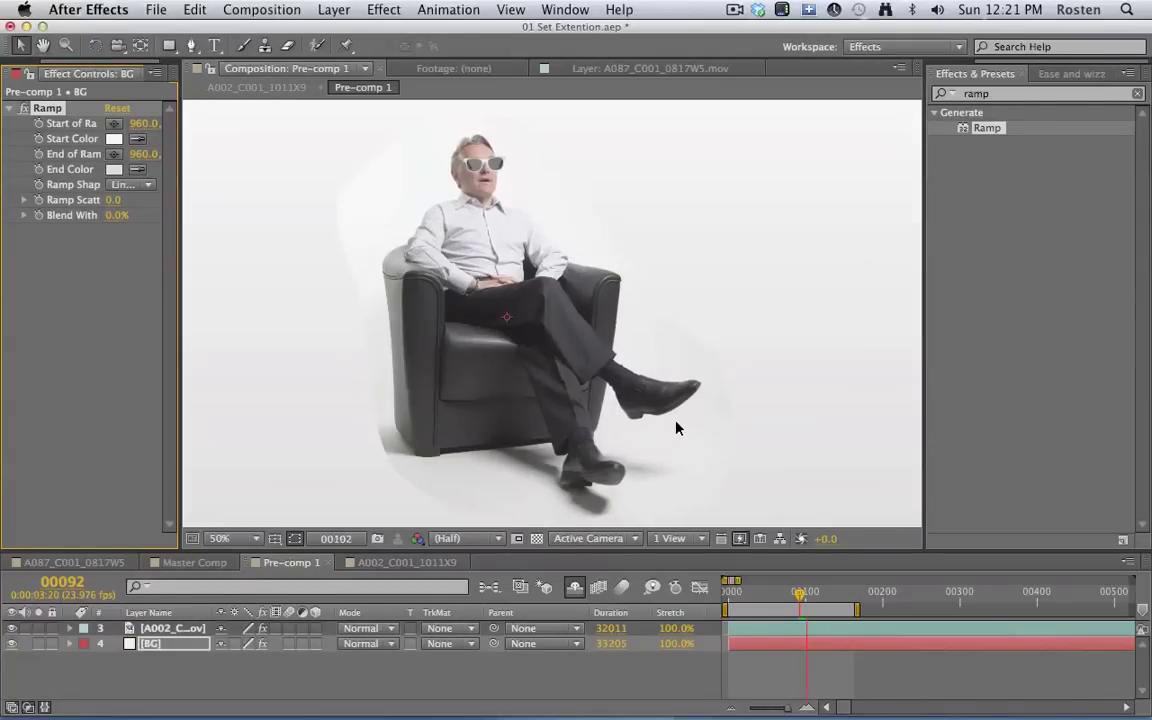
Reveal the footage layer's mask feather, unlink its dimensions and set the horizontal feather to 68 pixels
click(157, 629)
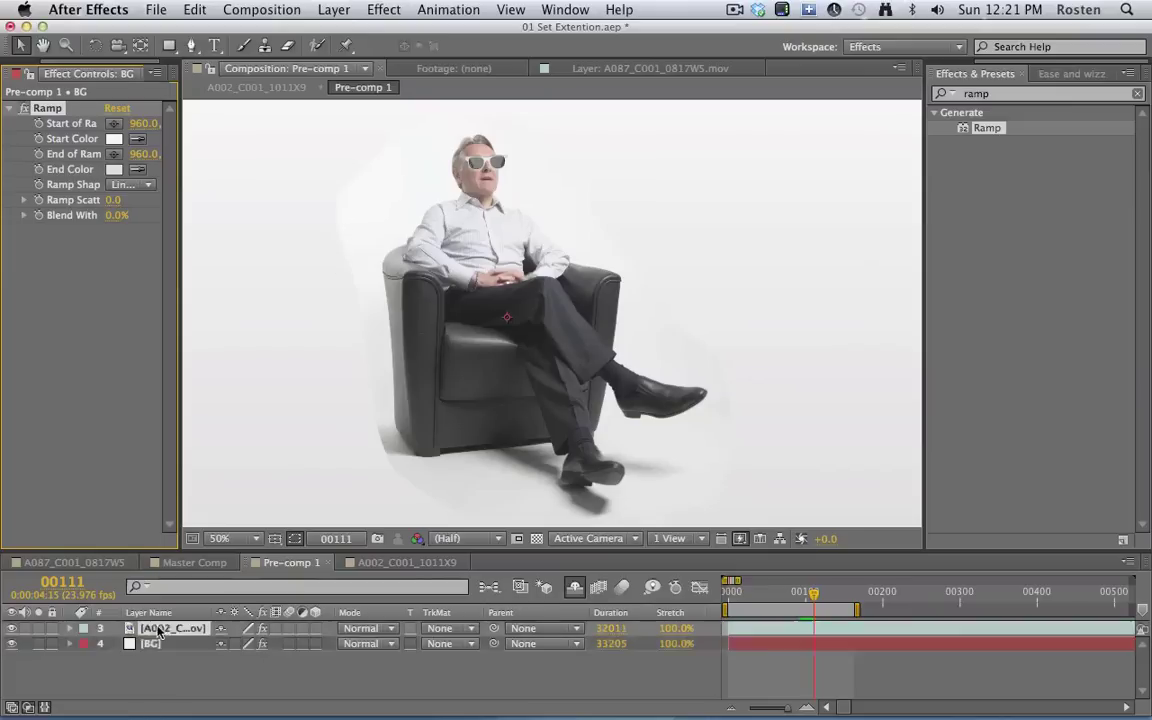
click(296, 539)
key(space)
drag(415, 452, 447, 413)
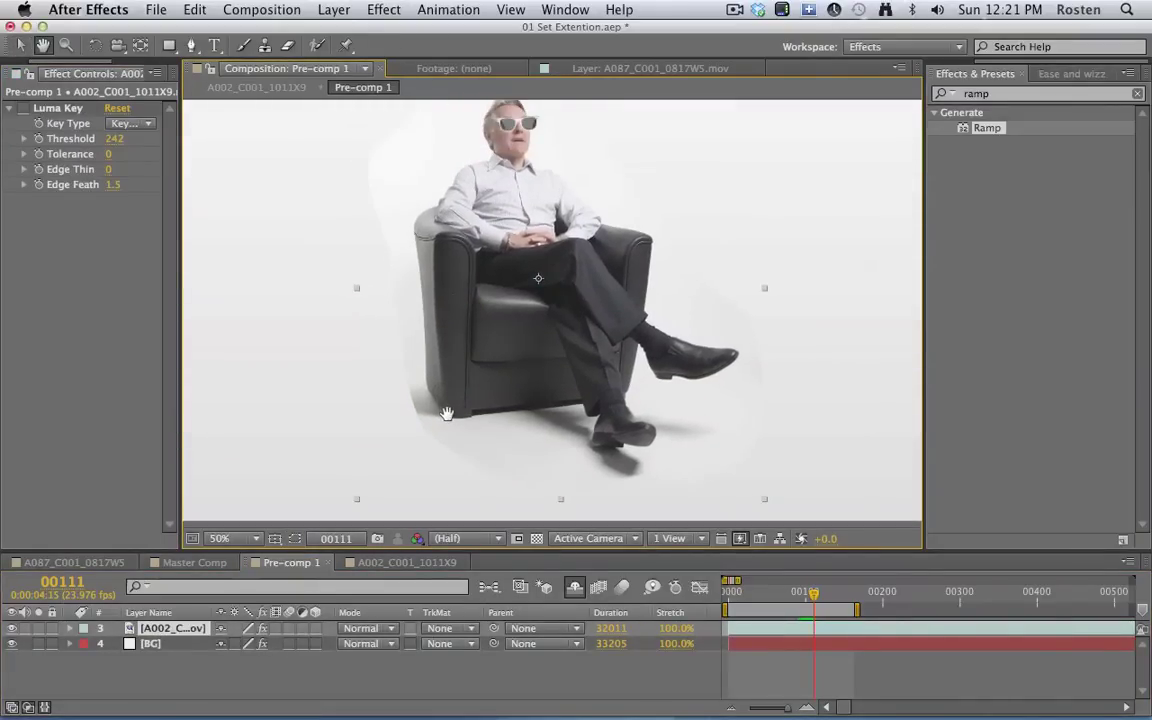
click(161, 631)
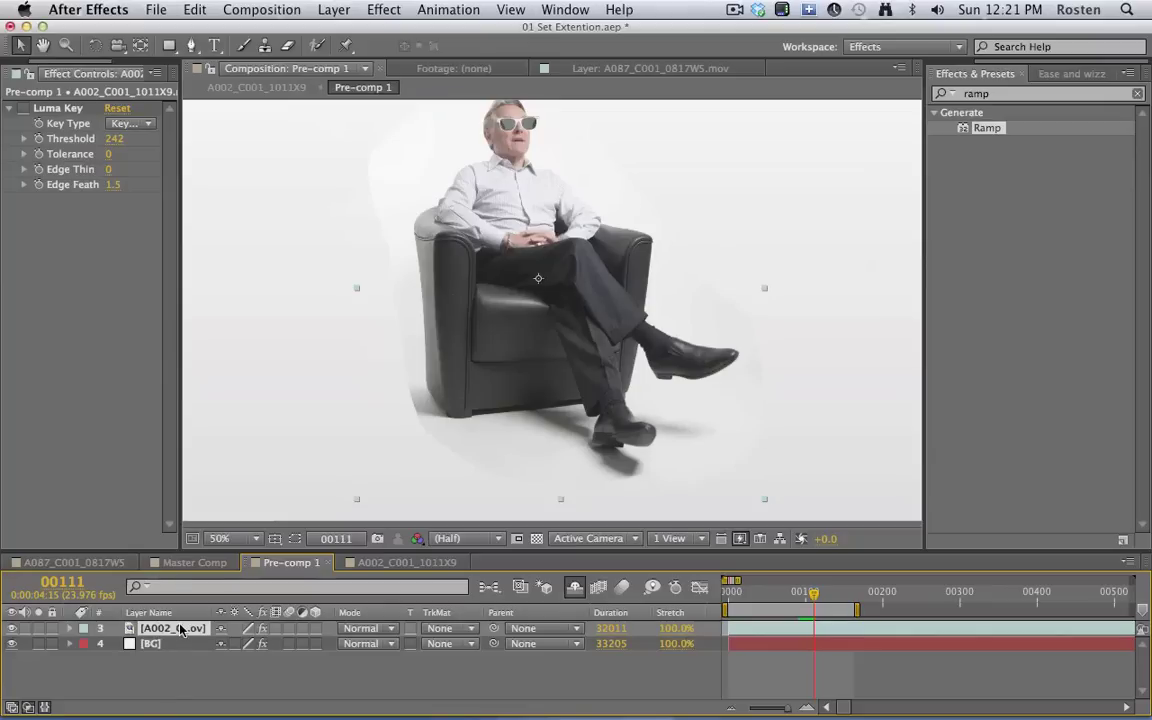
key(f)
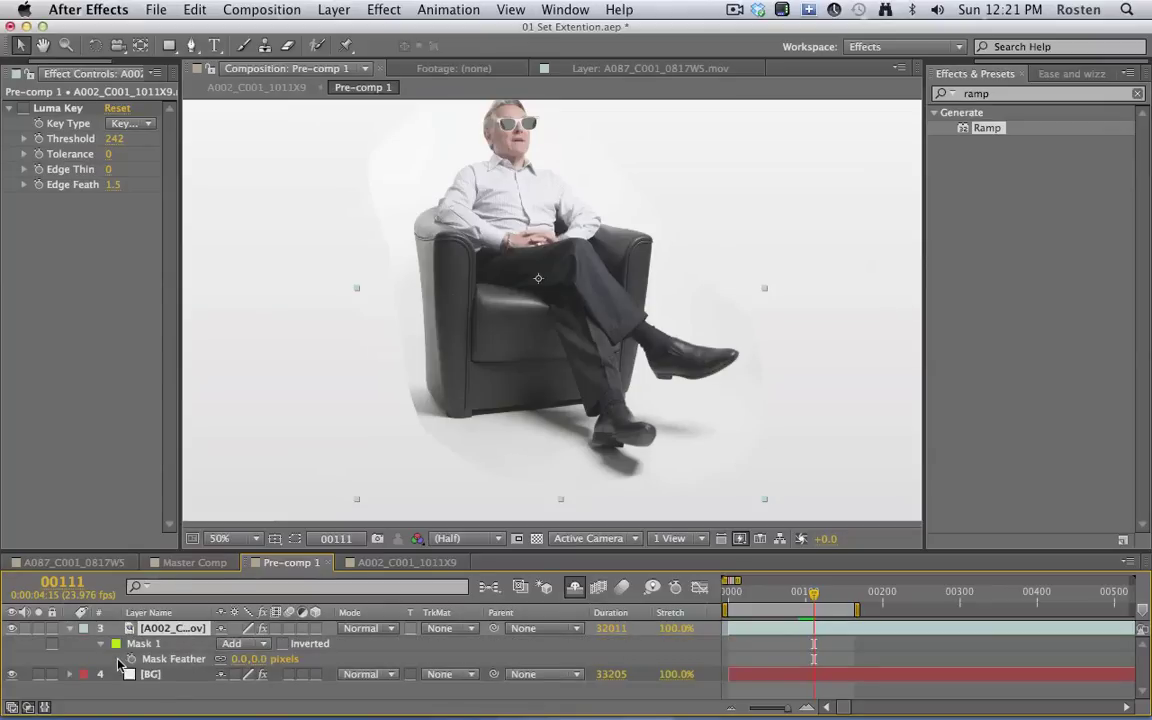
click(221, 659)
drag(238, 662, 270, 666)
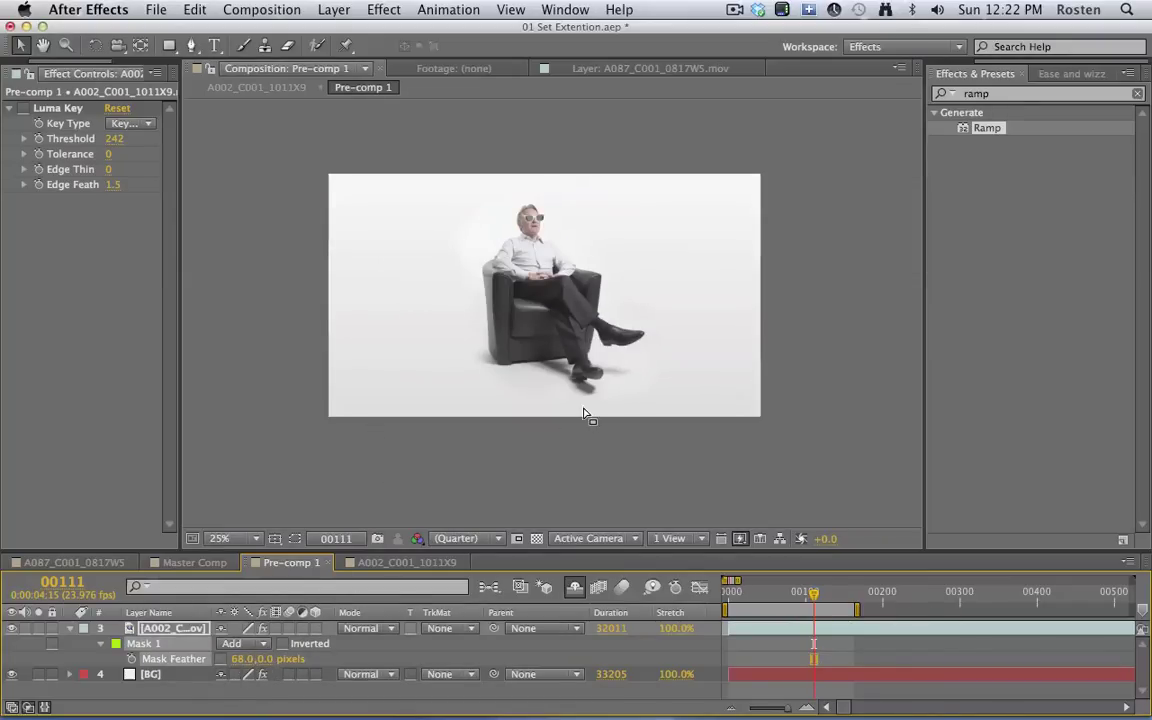
Refine the footage mask's feather to 91 pixels horizontally and 22 pixels vertically, checking the edges during playback
key(period)
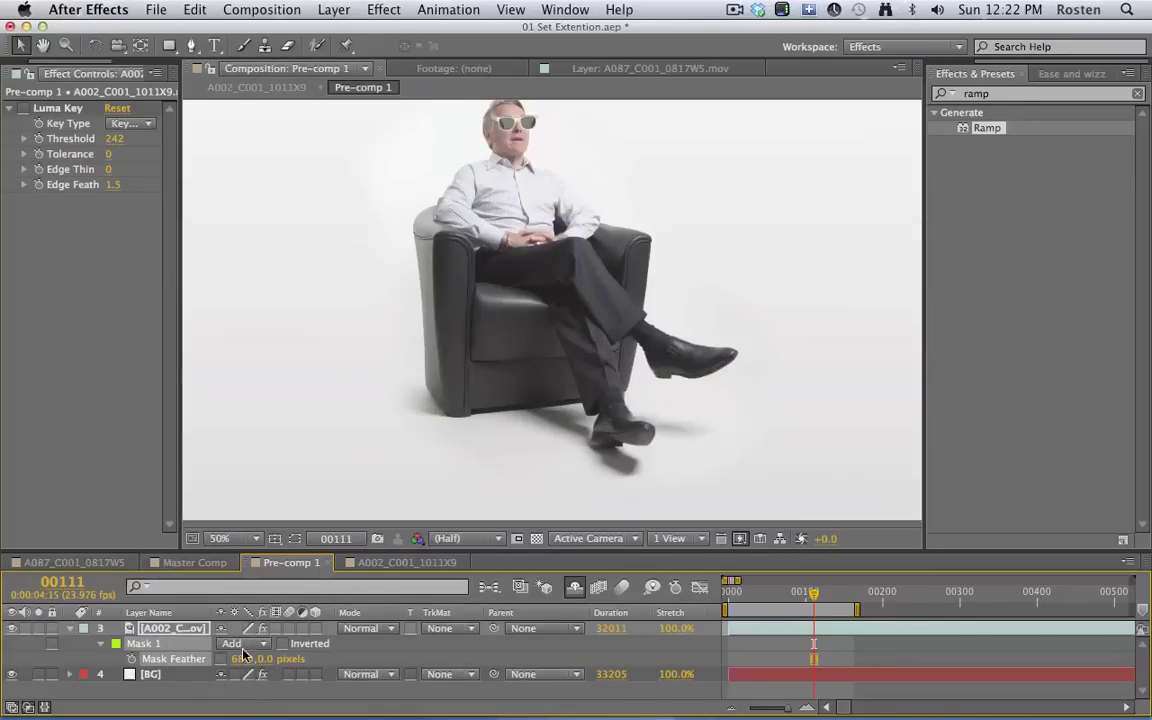
drag(240, 660, 251, 662)
key(space)
drag(567, 235, 580, 310)
key(v)
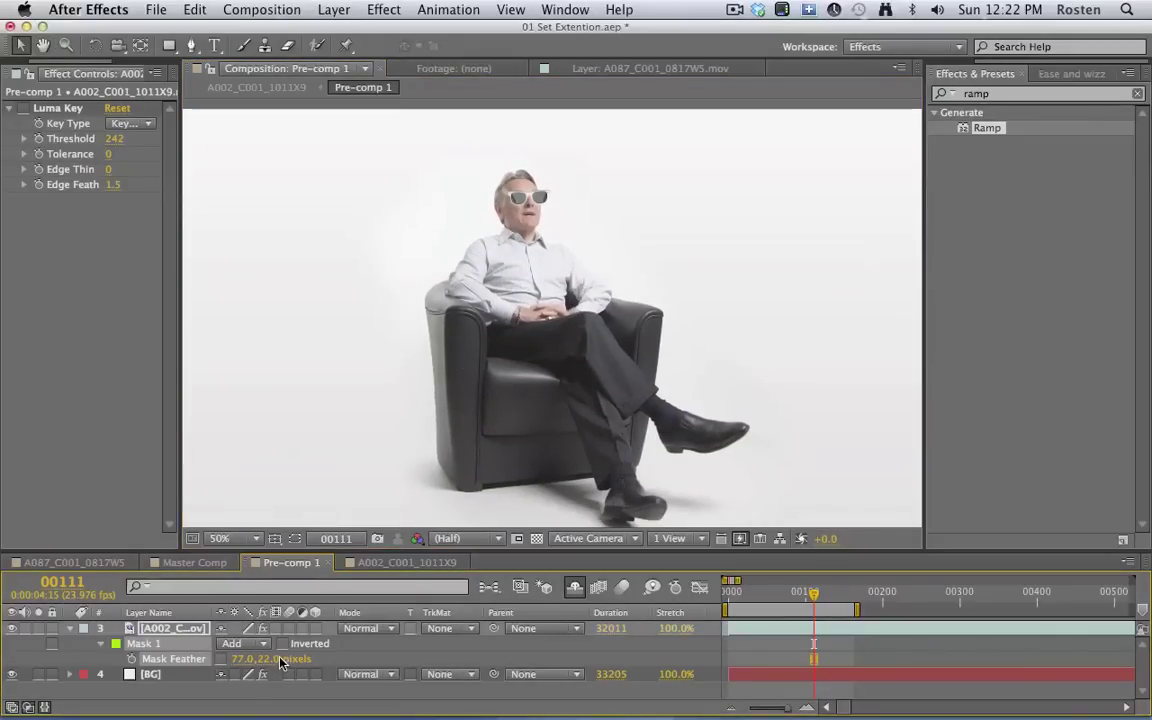
key(comma)
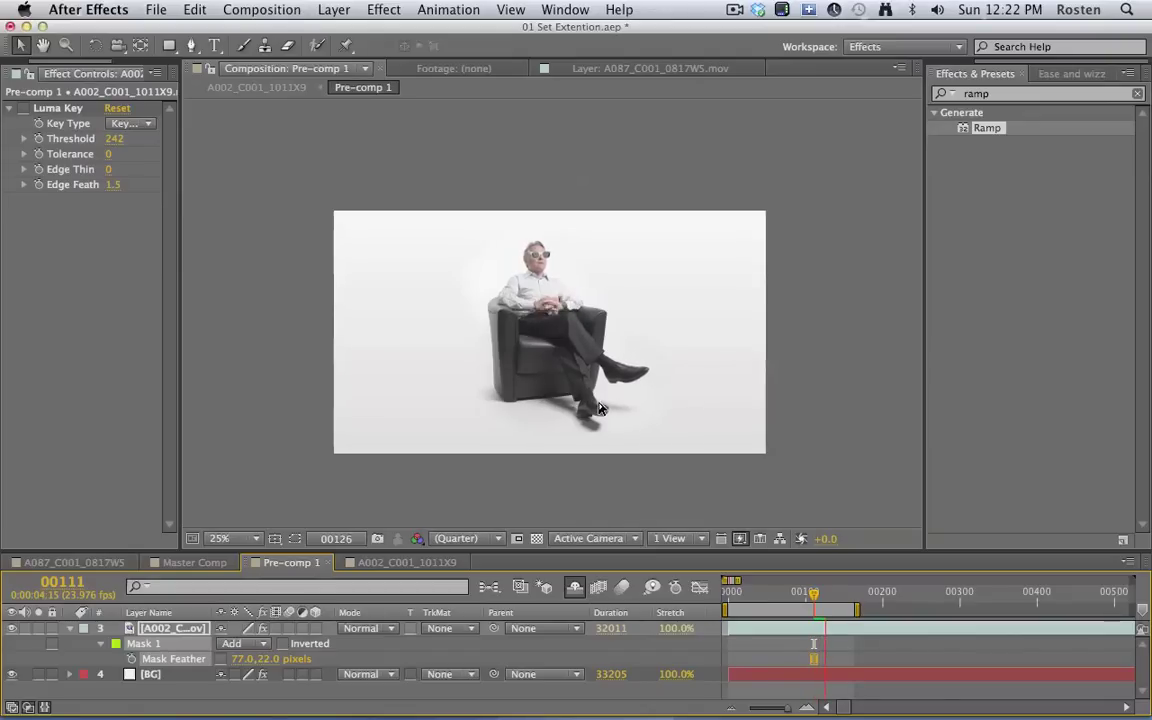
key(space)
drag(242, 659, 256, 662)
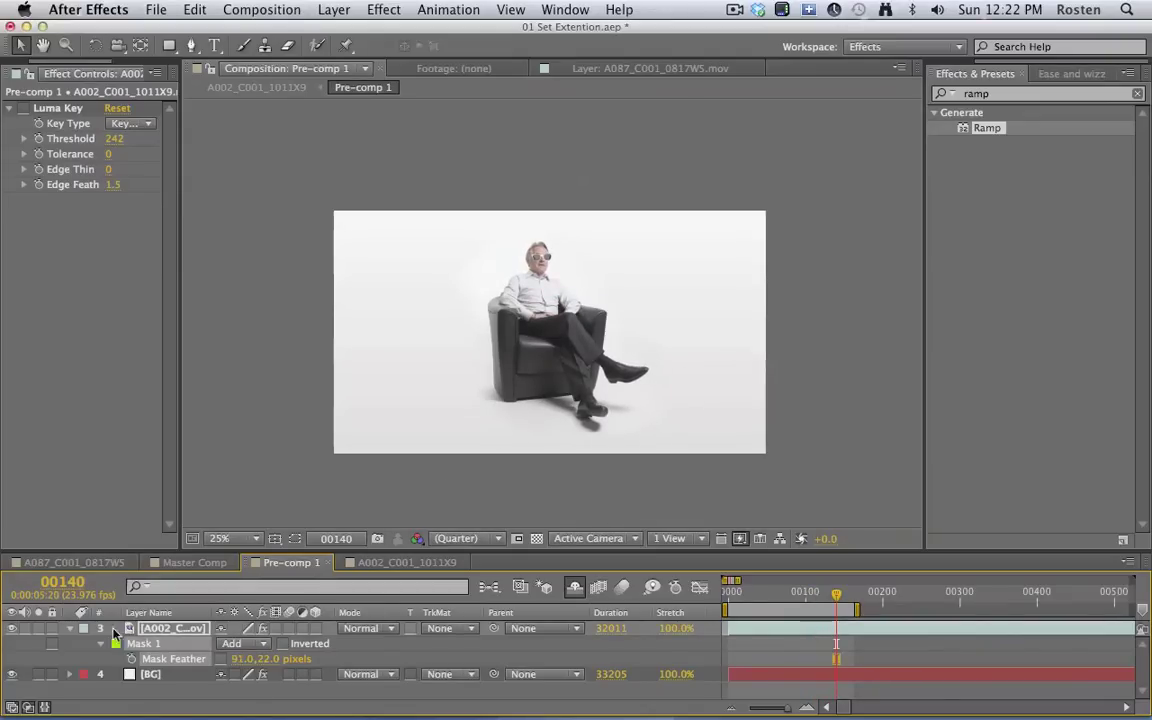
Show the hidden layers and pre-compose the null, sunglasses and footage layers together with the default settings
click(575, 590)
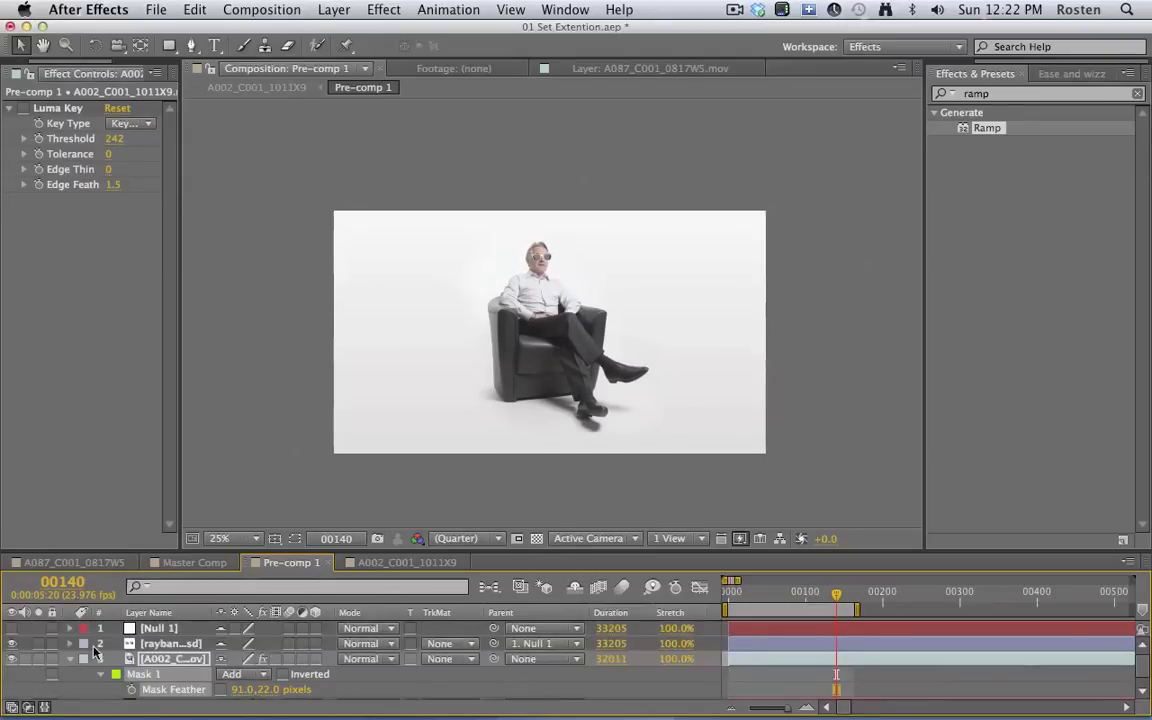
click(180, 628)
click(334, 9)
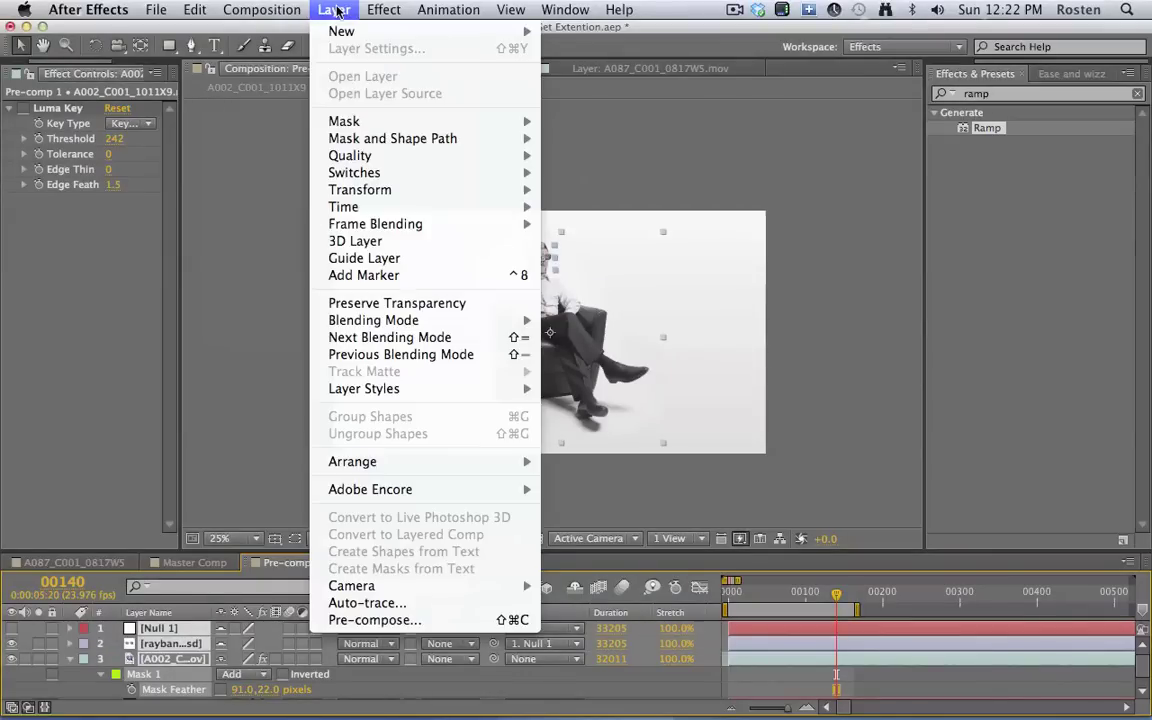
click(380, 617)
key(Return)
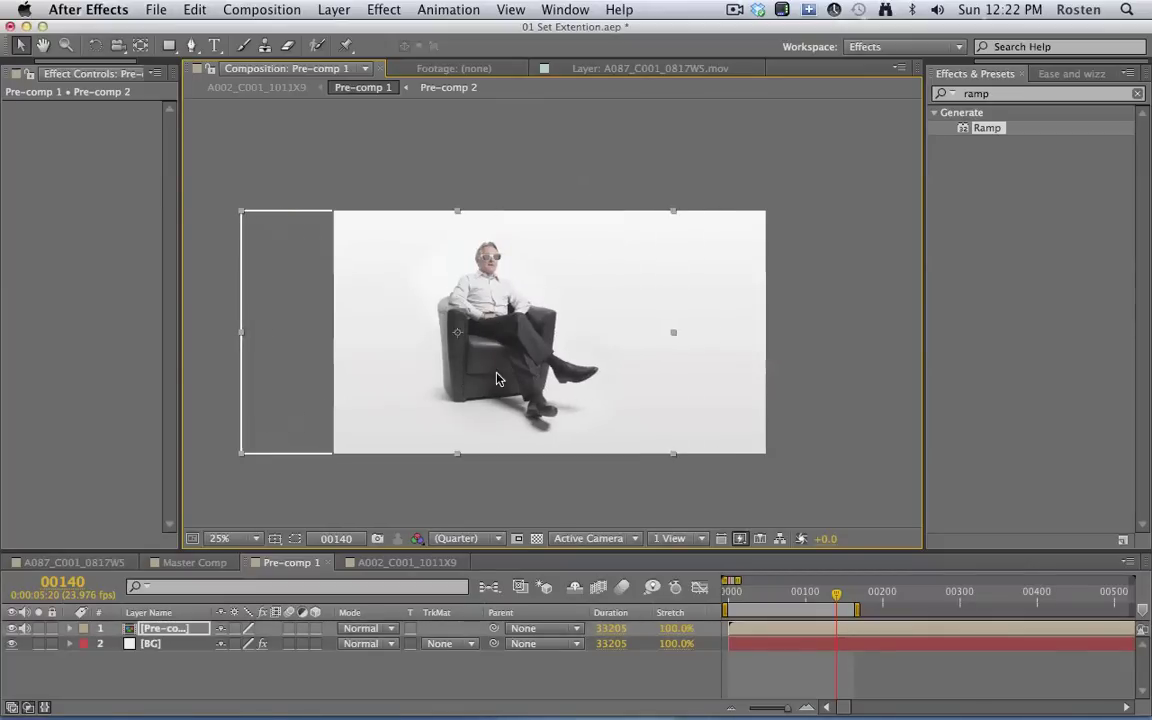
Toggle the visibility of the pre-comp and BG layers and play the composition to check the extended set
click(9, 628)
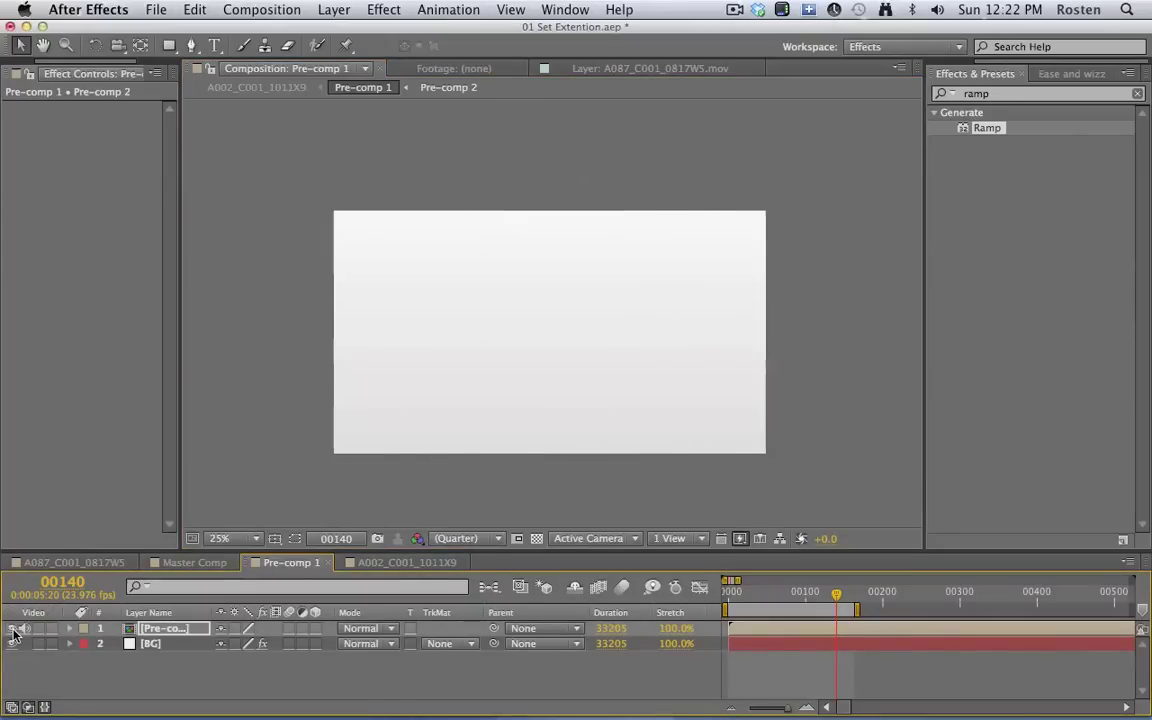
click(9, 628)
click(12, 643)
click(12, 643)
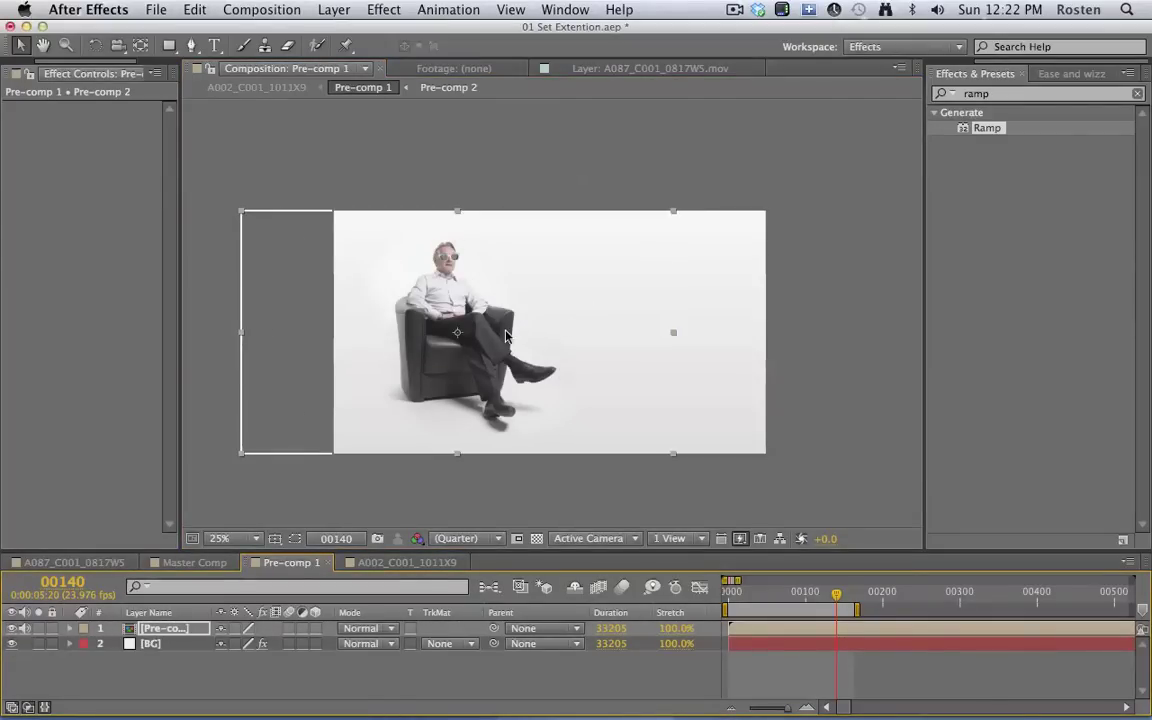
key(KP_0)
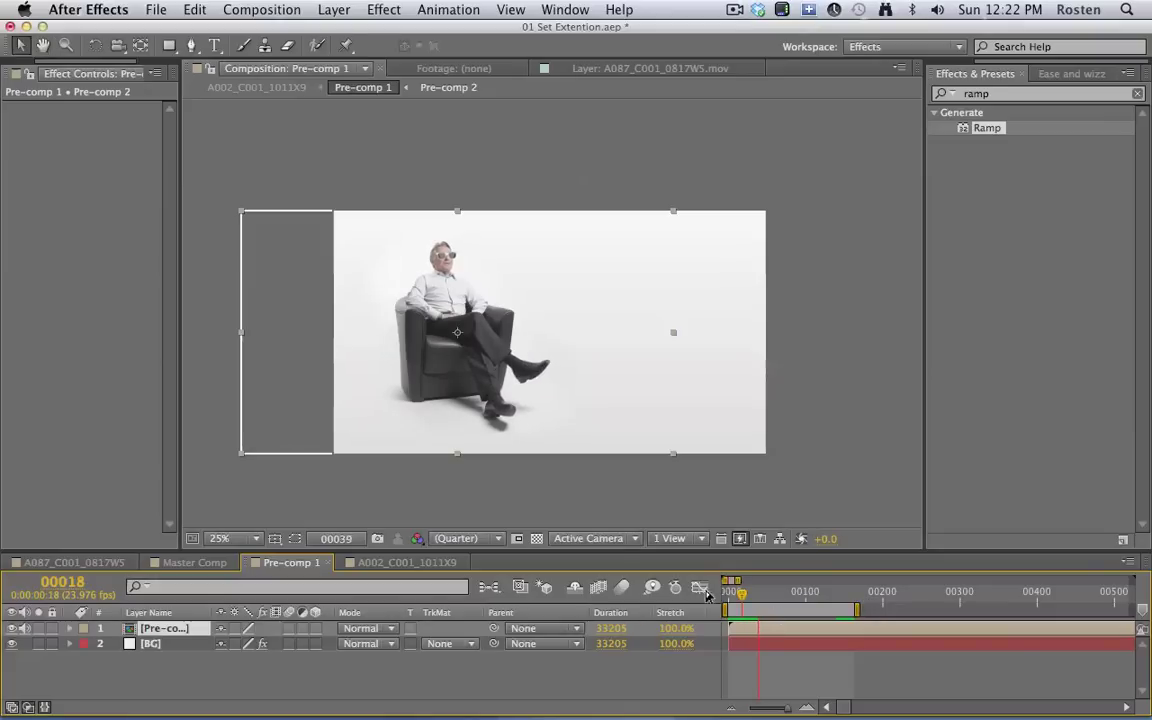
key(space)
Move the pre-composed man to the right side of the frame, leaving open background beside him
drag(496, 354, 605, 358)
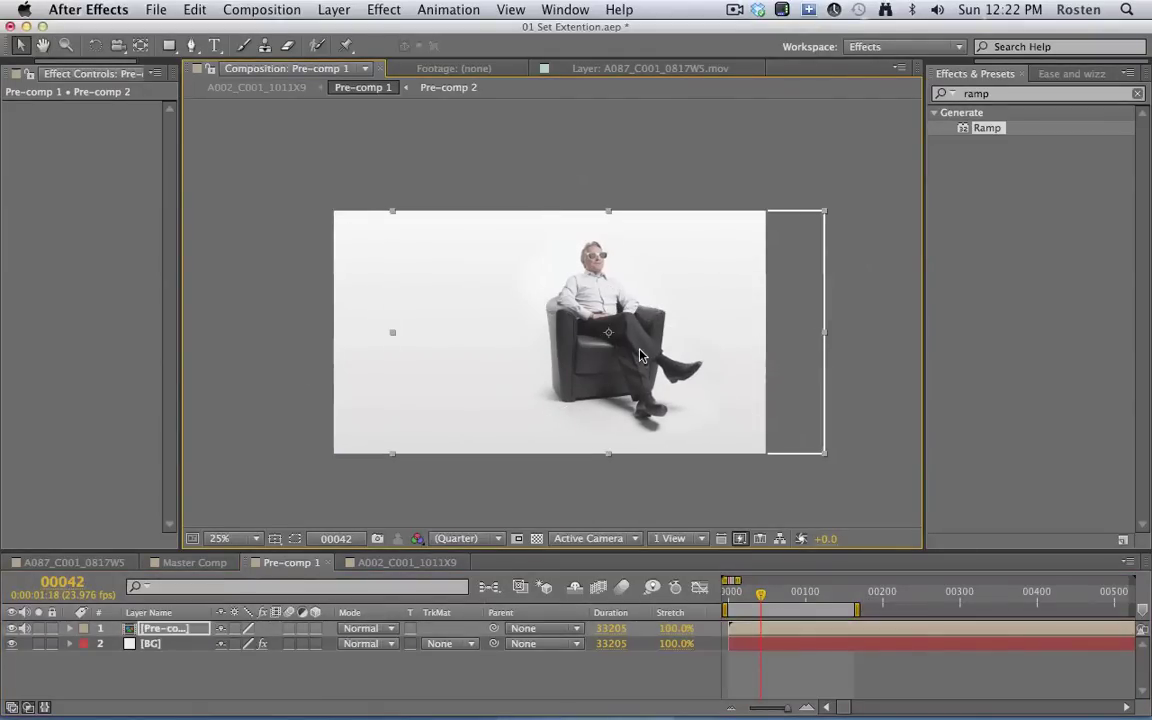
mouse_move(640, 355)
mouse_down()
mouse_move(692, 355)
mouse_move(661, 355)
mouse_up()
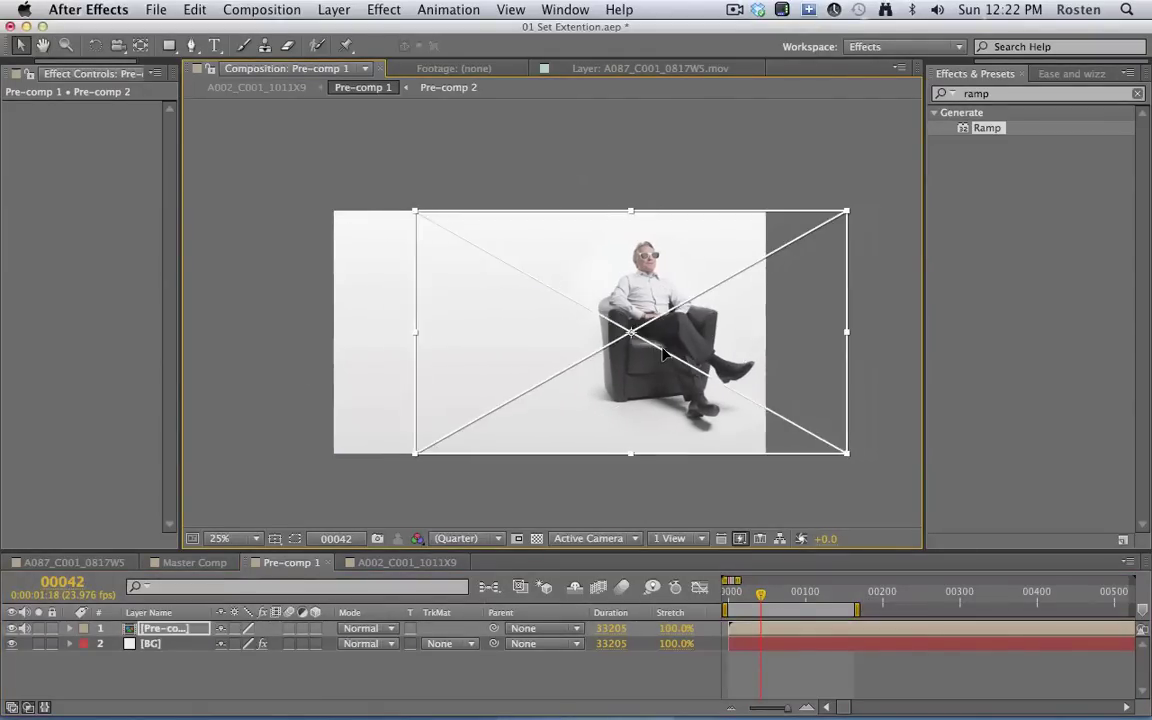
click(242, 656)
Add a text layer reading "AWESOME TEXT" in the open background area beside the man
key(super+t)
click(380, 310)
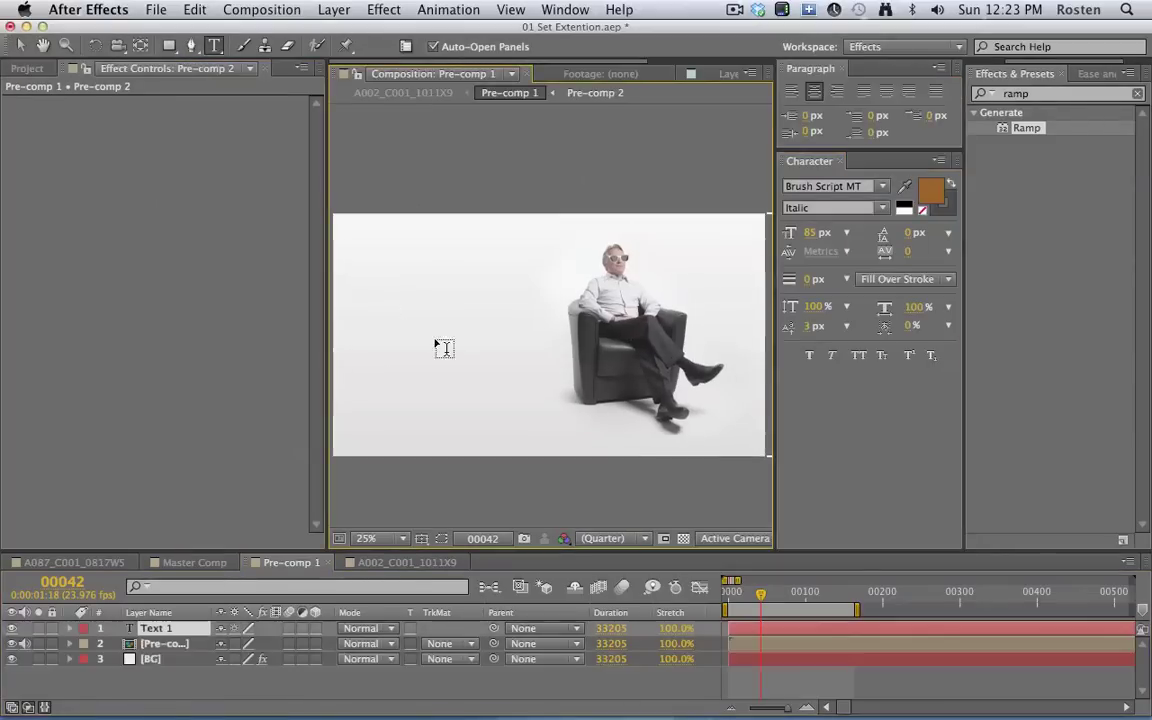
text(AWE)
text(SOME TEXT)
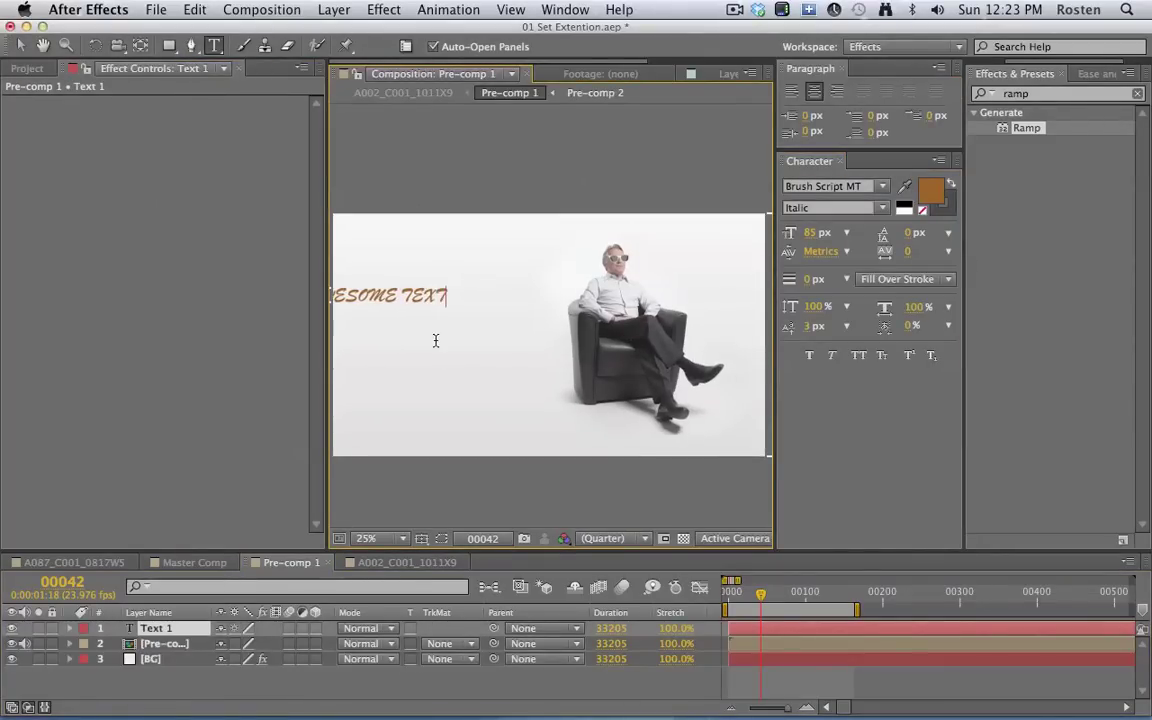
Change the font of the whole text to Avenir LT Std 35 Light and its fill color to black
key(super+a)
click(887, 187)
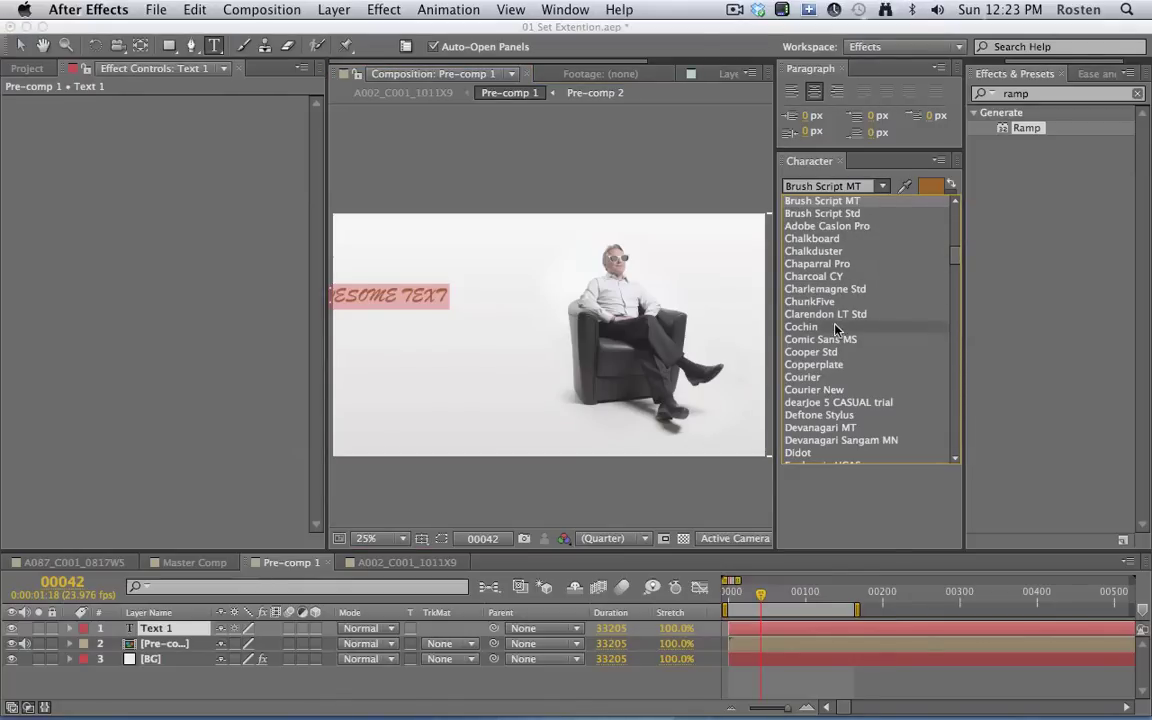
scroll(845, 300, up, 10)
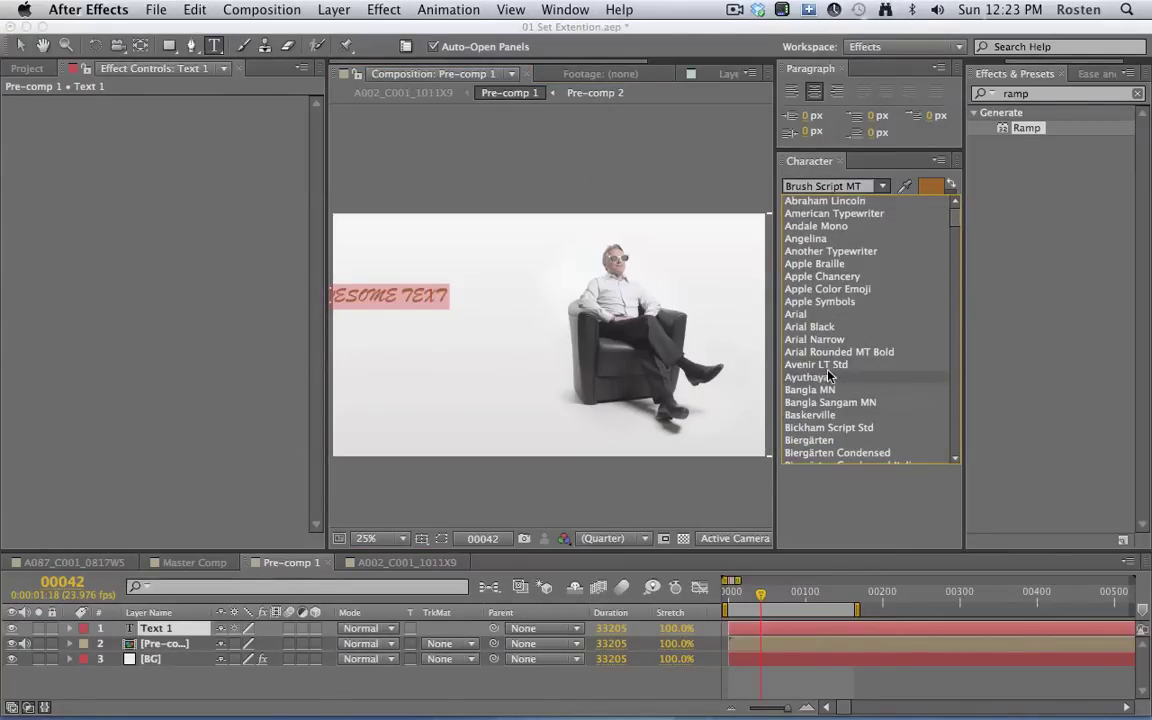
click(828, 316)
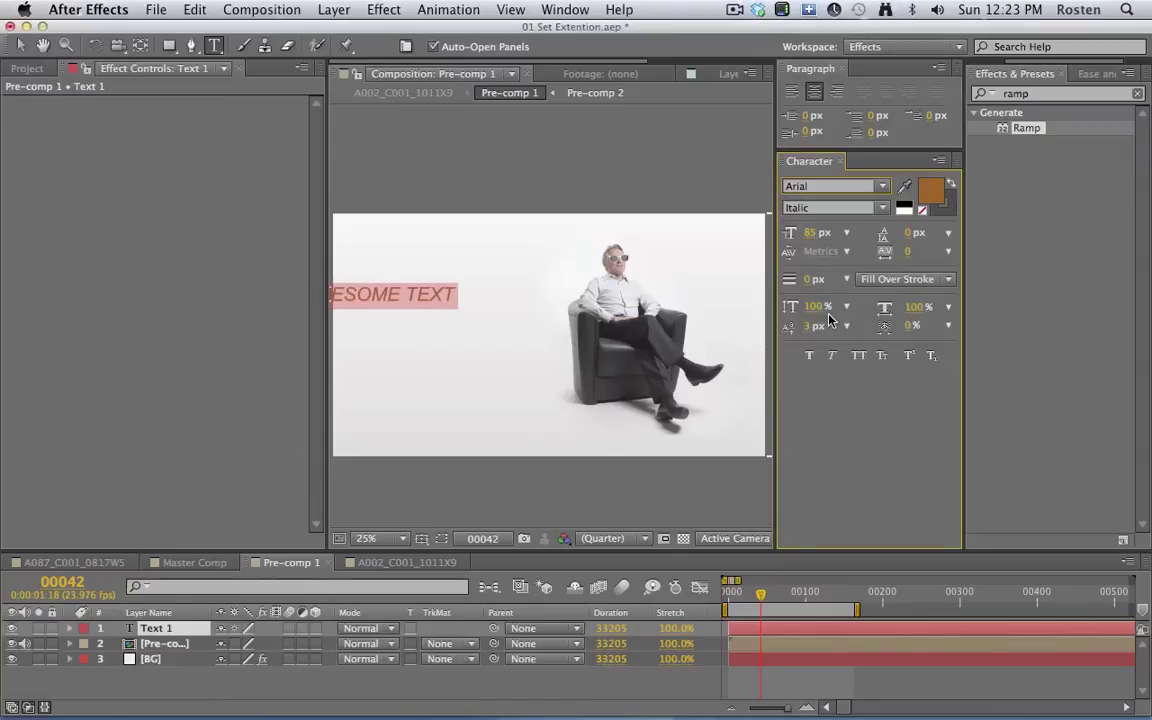
click(886, 188)
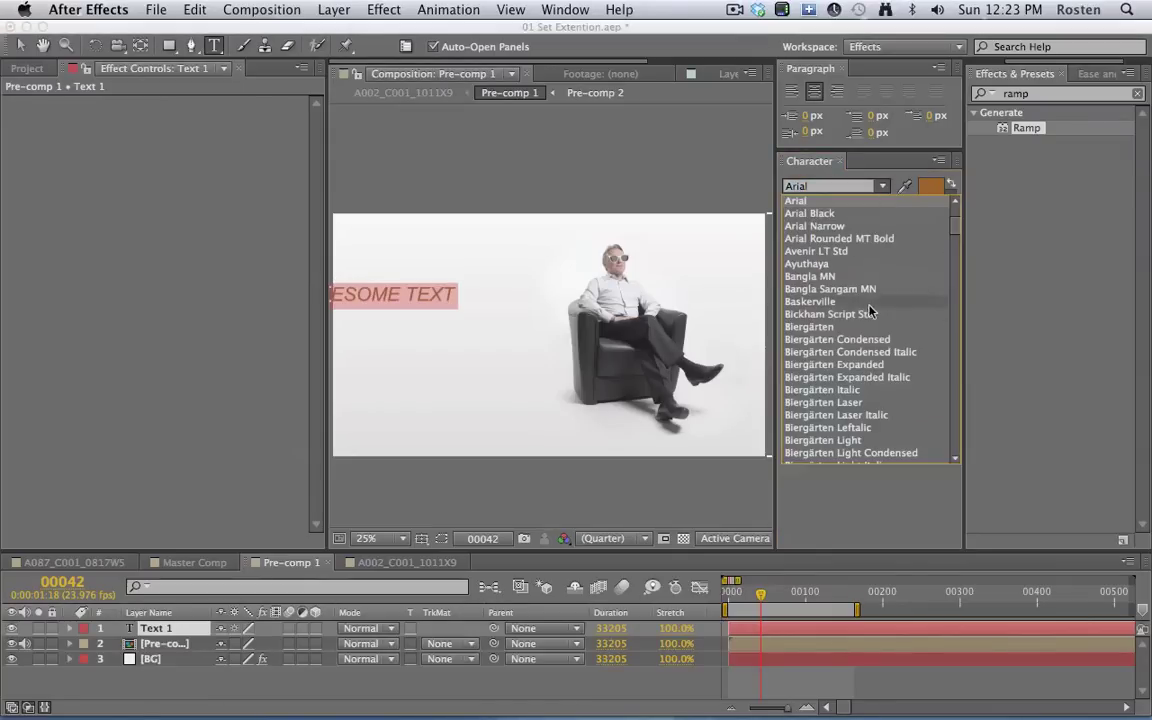
click(840, 244)
key(KP_Enter)
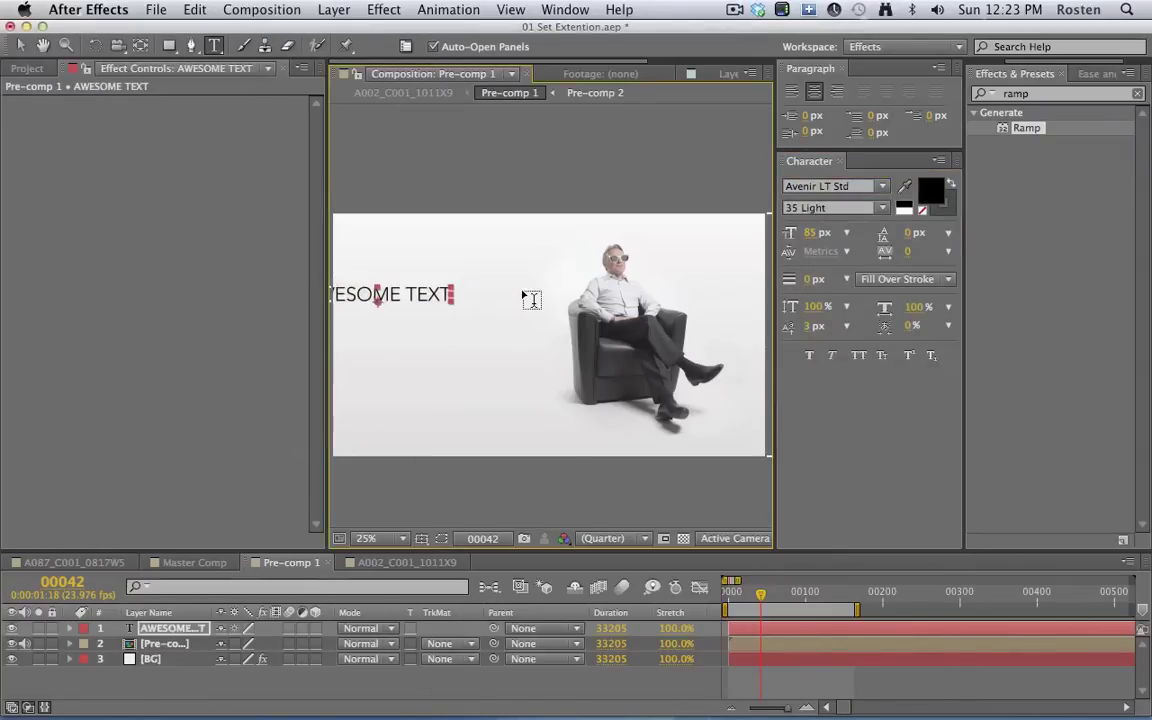
Move the text so that it sits fully in frame, centered in the empty space beside the man
key(v)
drag(405, 292, 486, 325)
click(432, 497)
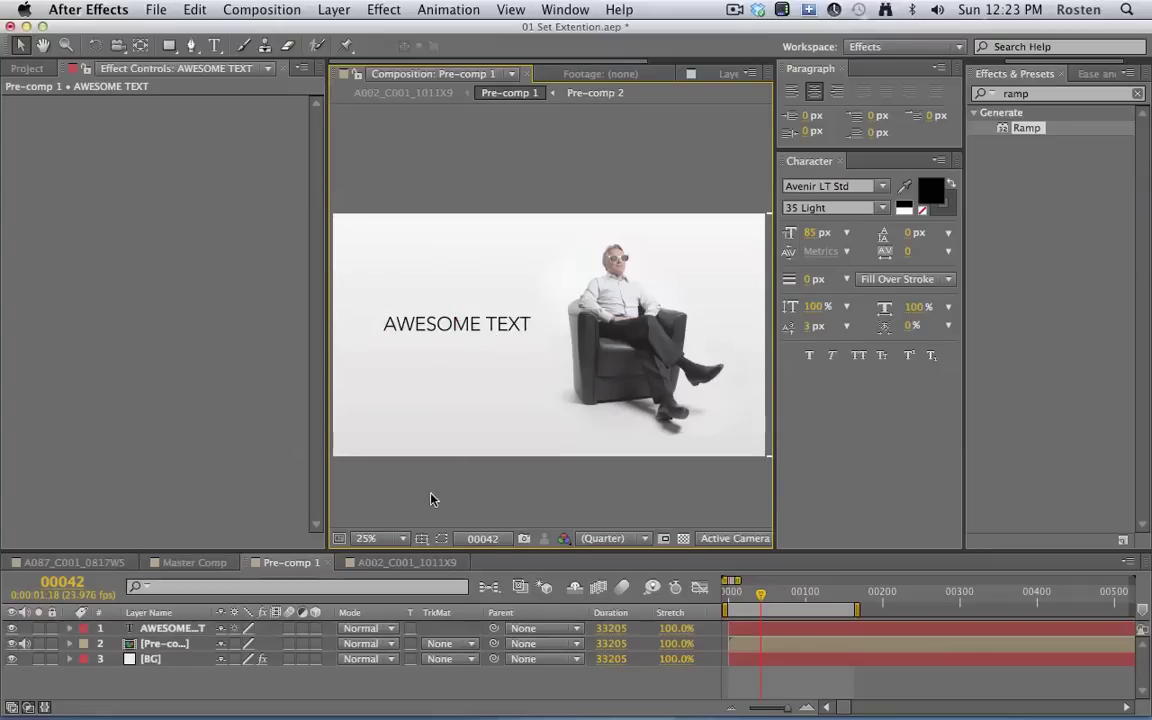
Play the composition from near its start to review the man together with the text
key(comma)
key(period)
click(743, 603)
key(space)
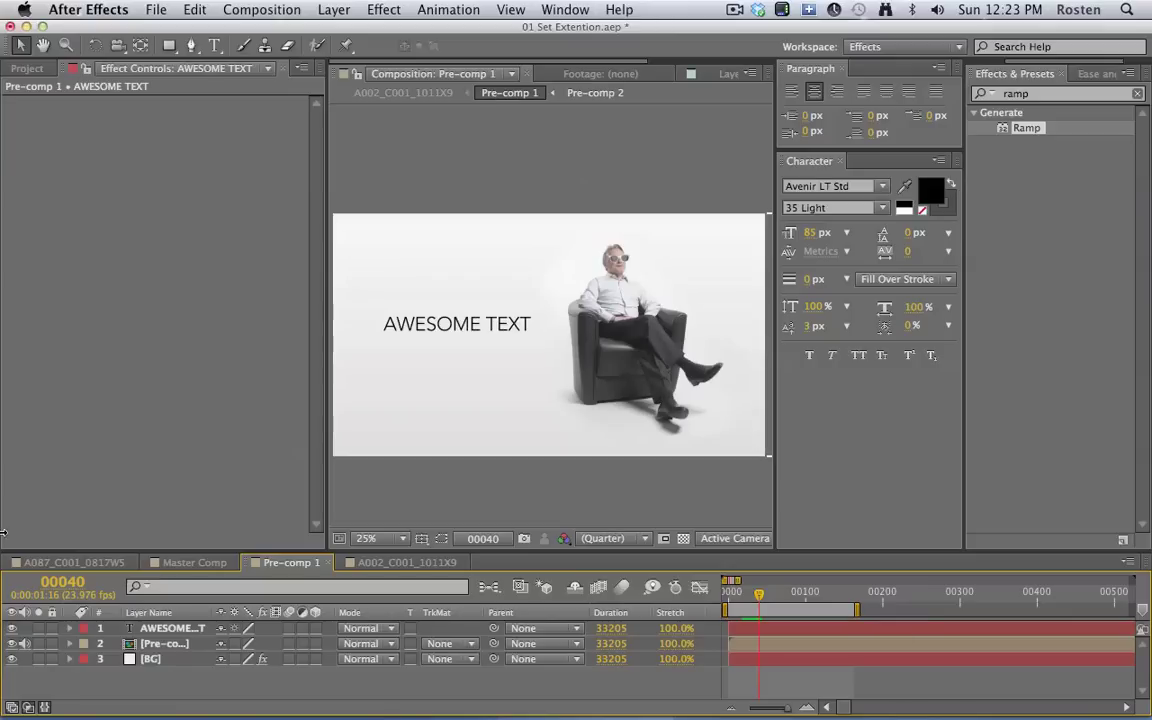
Open the Master Comp, make the woman's A087 footage layer visible and reveal its mask path
click(170, 563)
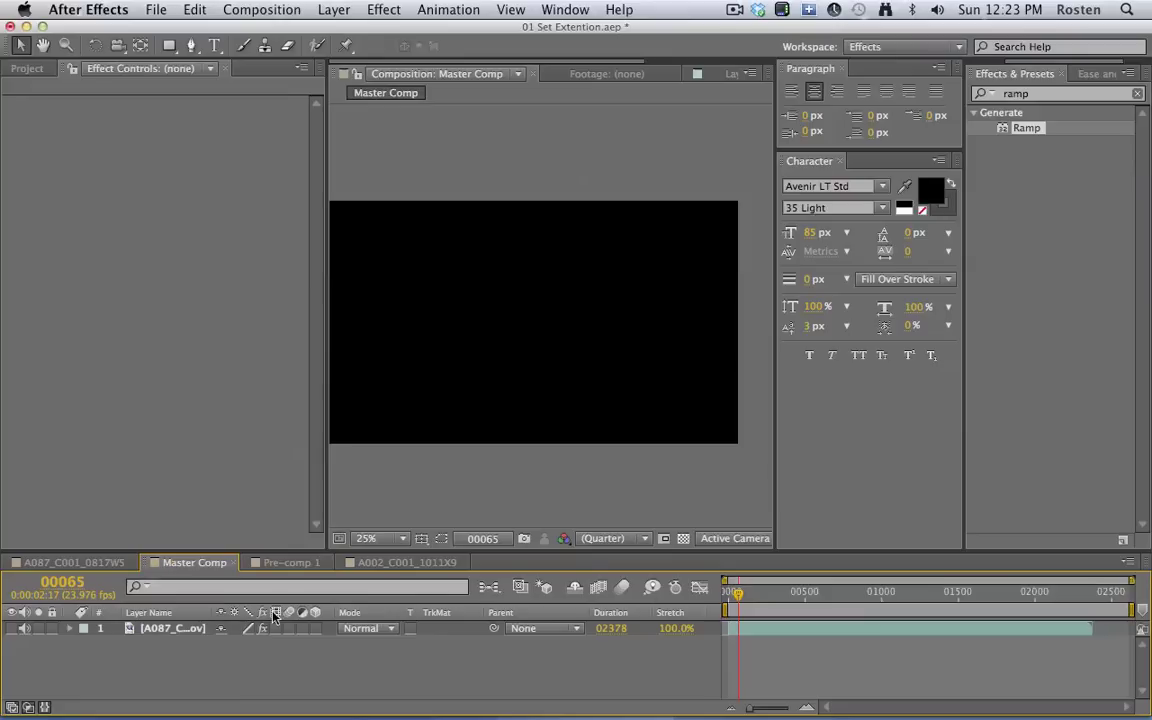
click(12, 629)
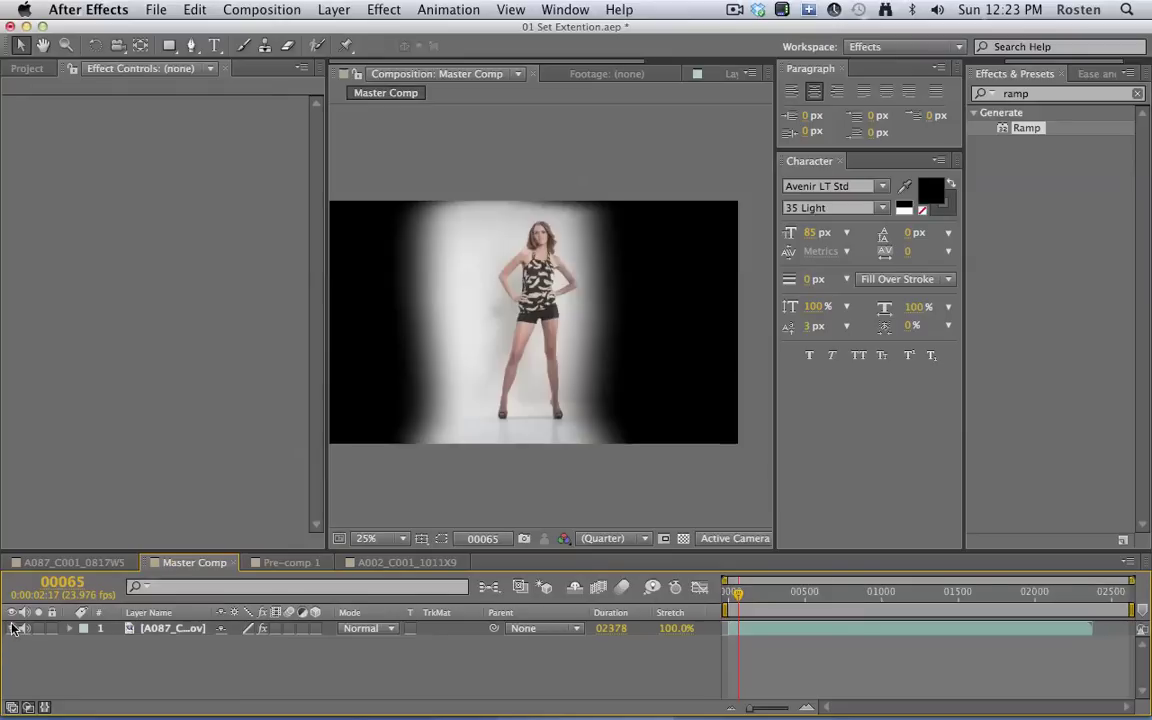
click(163, 629)
key(m)
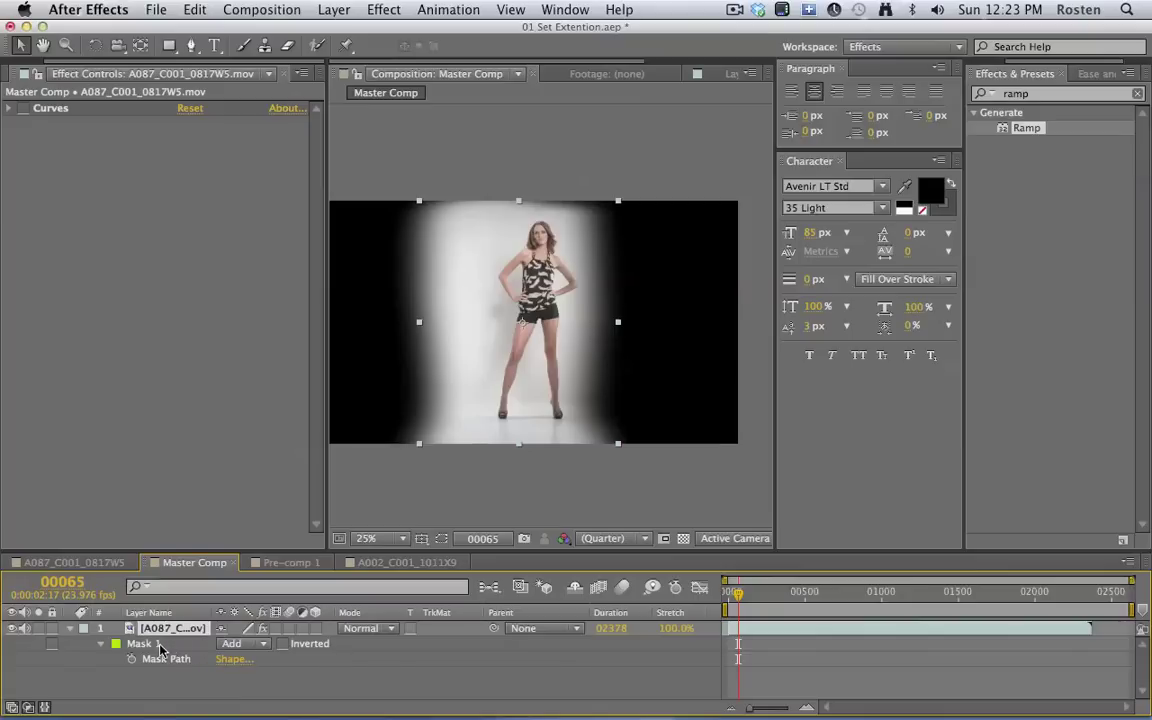
Delete Mask 1 from the woman's A087 footage layer and enlarge the composition viewer to show the whole unmasked shot
click(140, 644)
key(Delete)
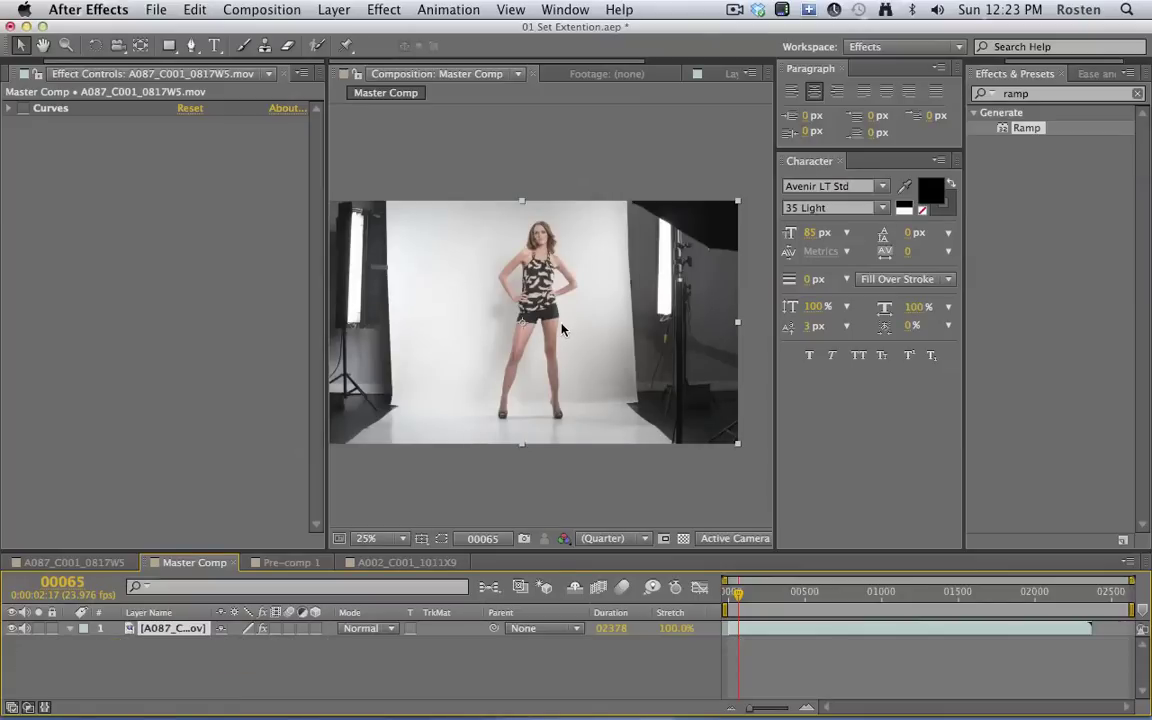
drag(774, 334, 865, 332)
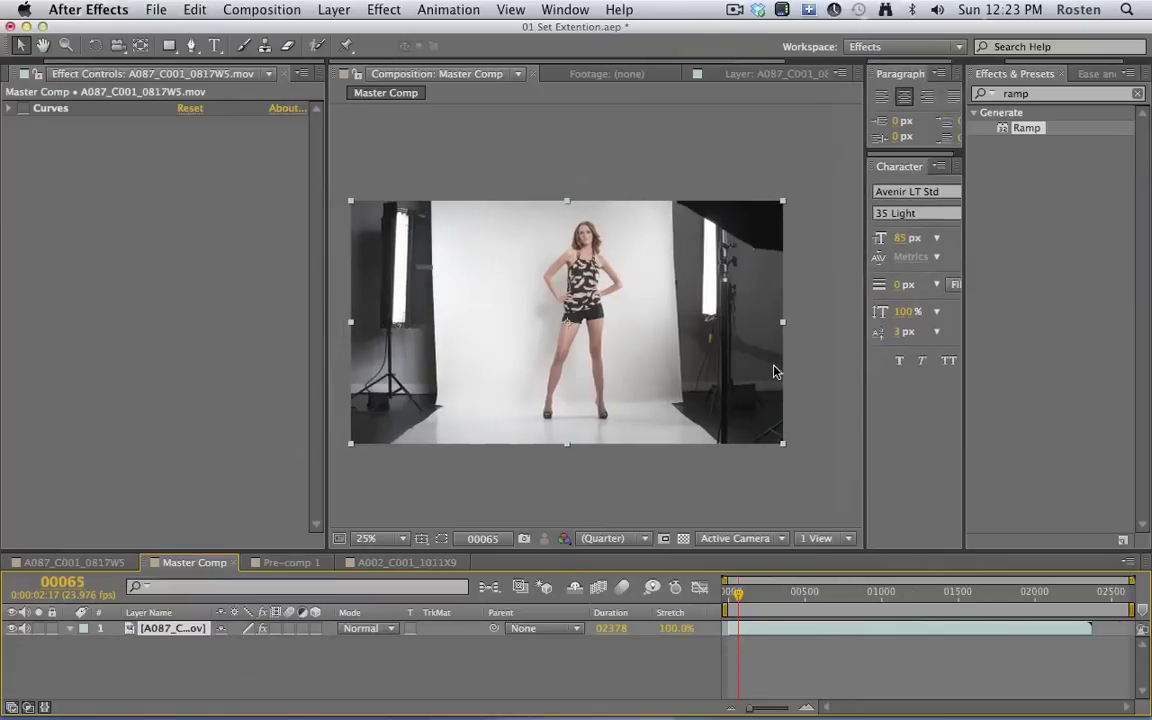
key(period)
drag(763, 500, 751, 353)
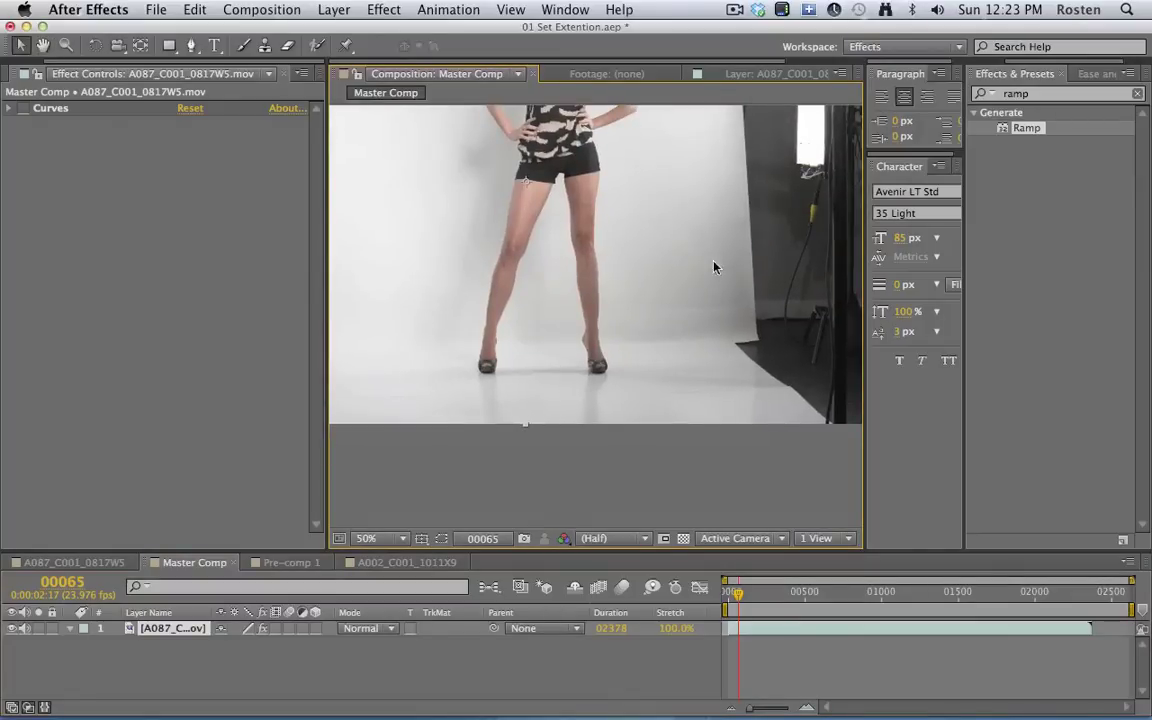
drag(543, 277, 662, 408)
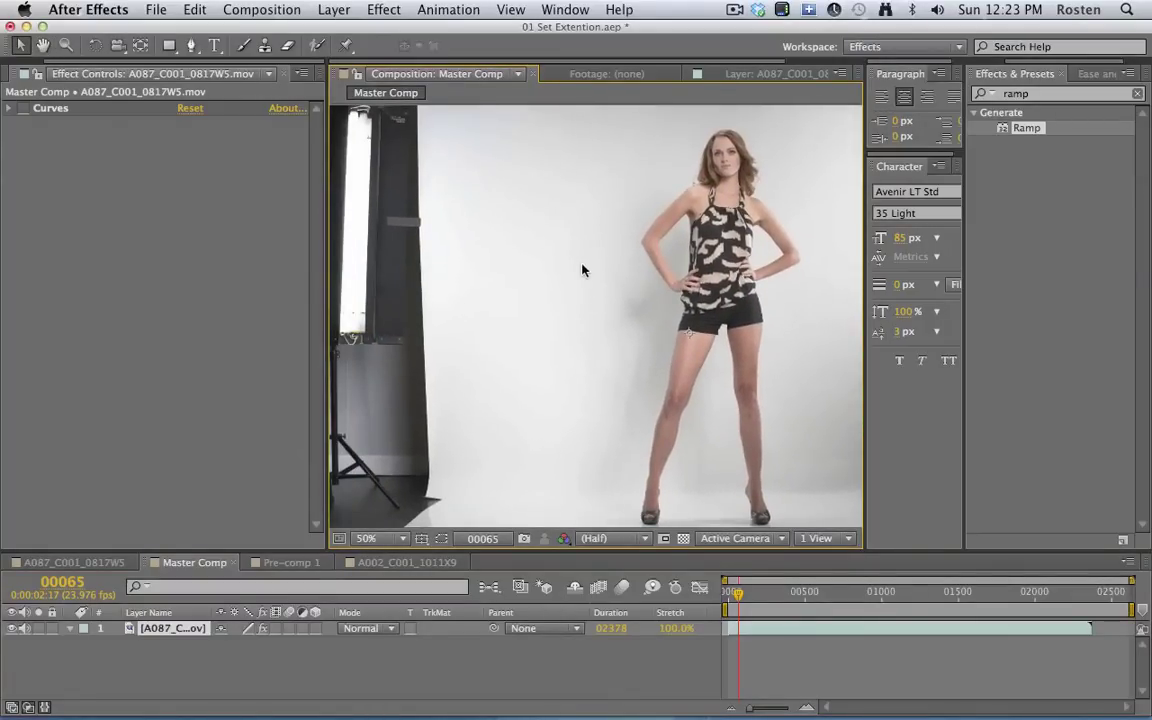
drag(598, 246, 476, 200)
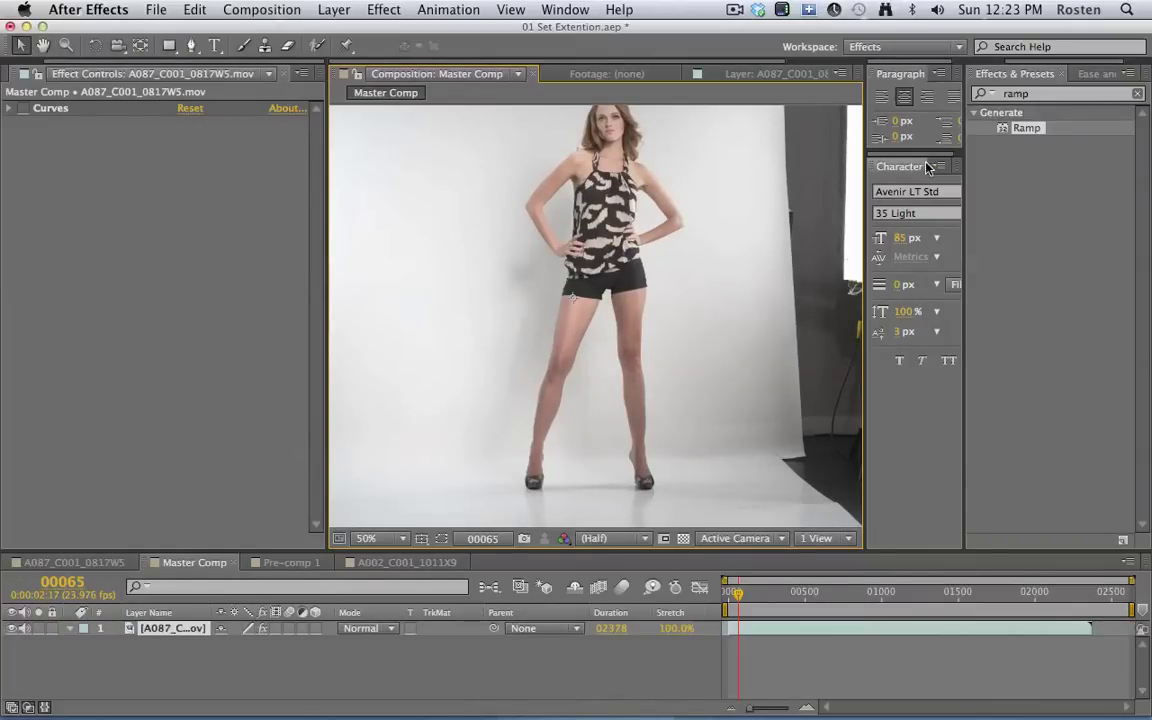
drag(864, 183, 1047, 170)
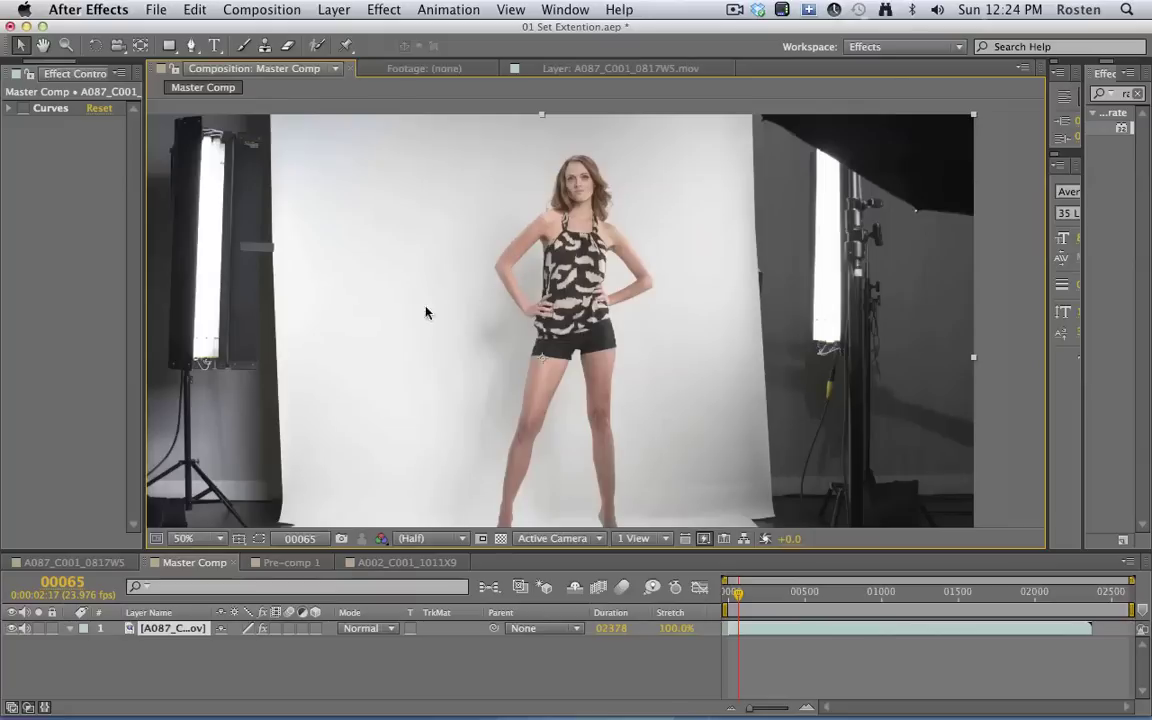
drag(588, 280, 591, 242)
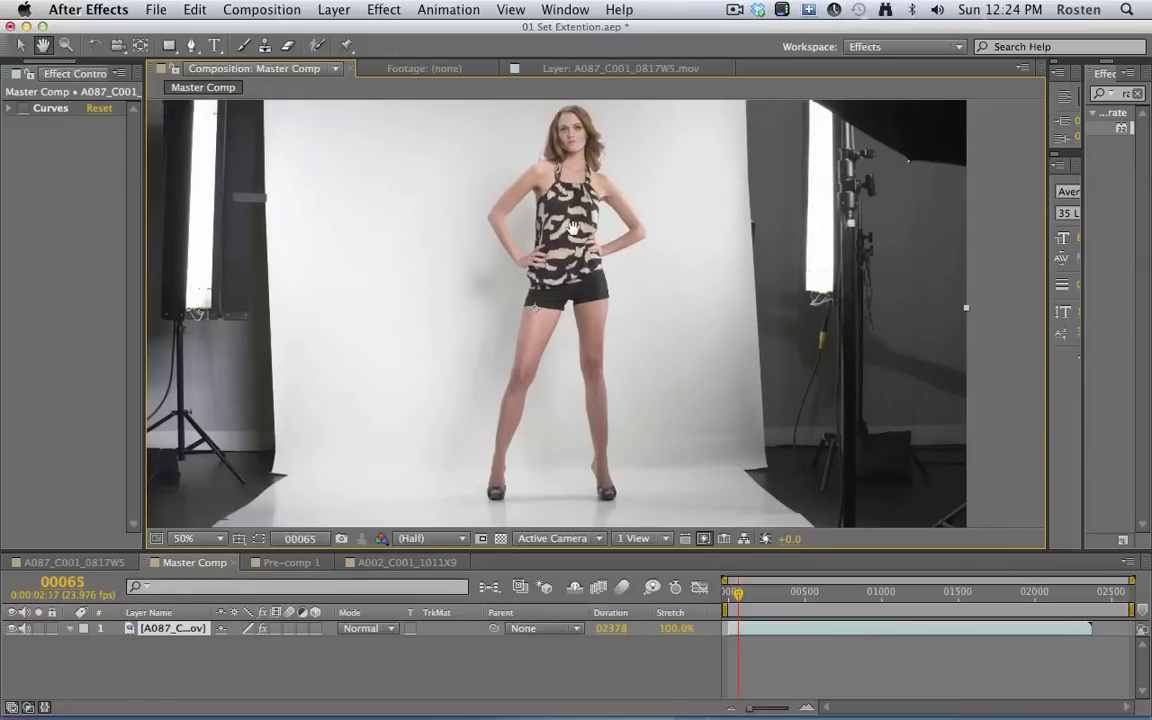
Play and scrub through the woman's footage to examine her movement and the lighting across the white backdrop and floor
key(space)
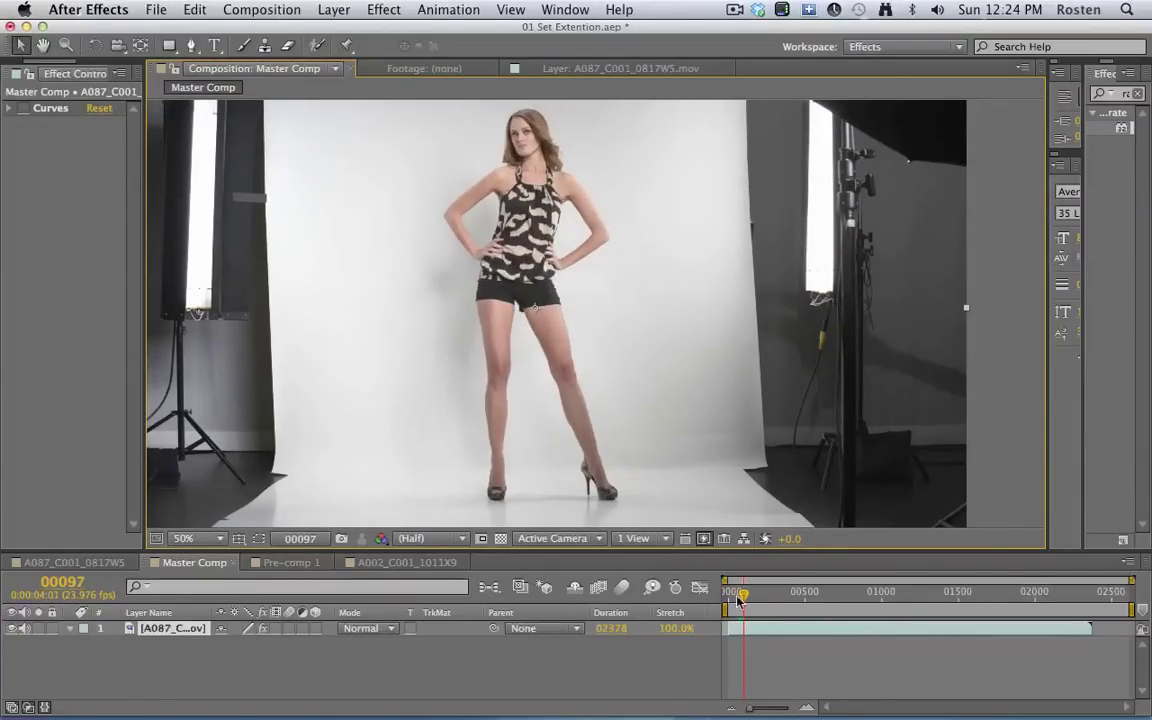
drag(738, 598, 793, 596)
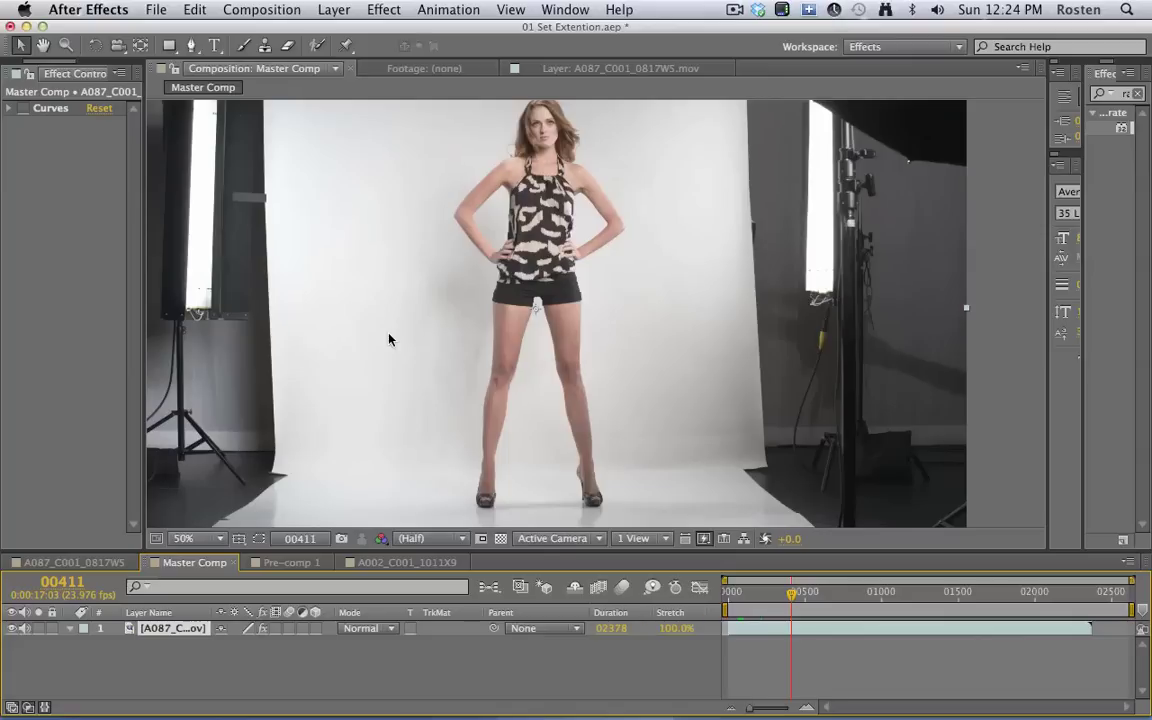
click(755, 594)
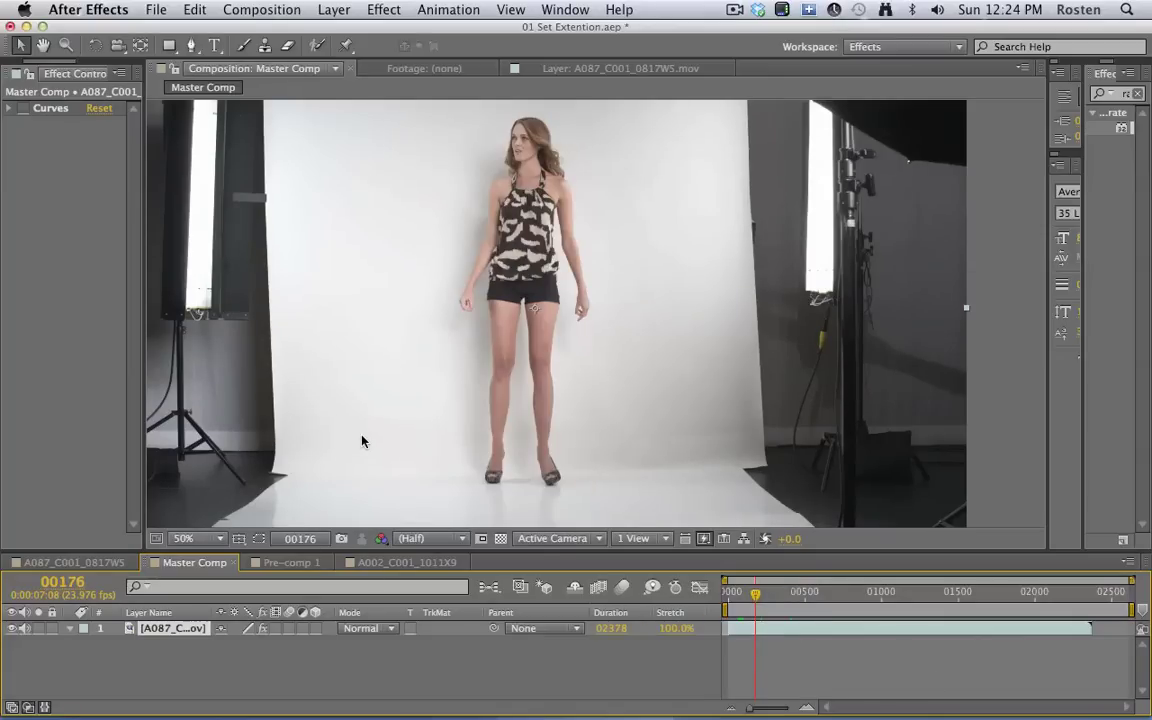
drag(331, 424, 339, 321)
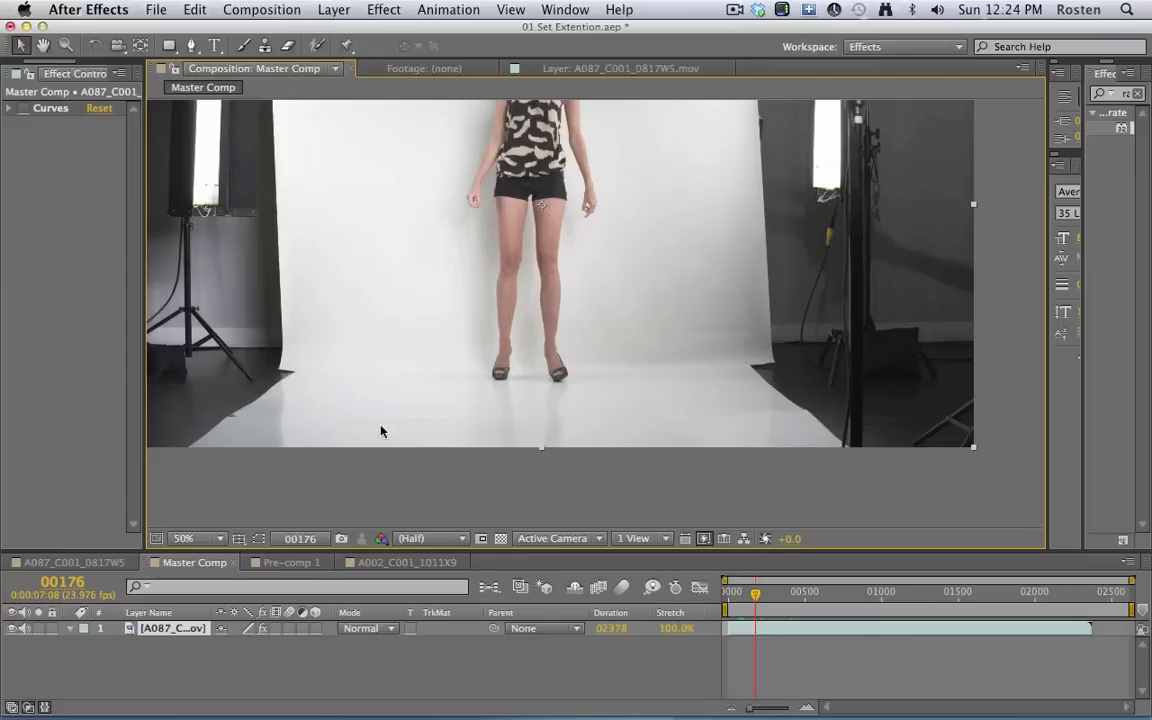
scroll(390, 350, up, 5)
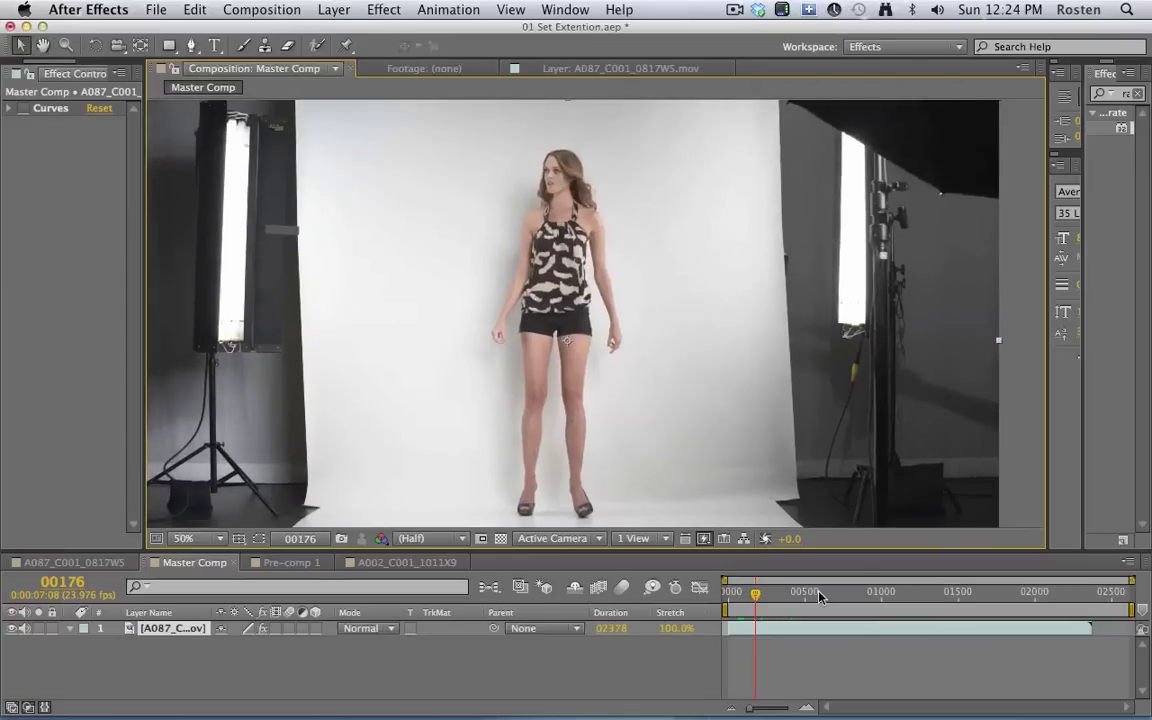
click(820, 594)
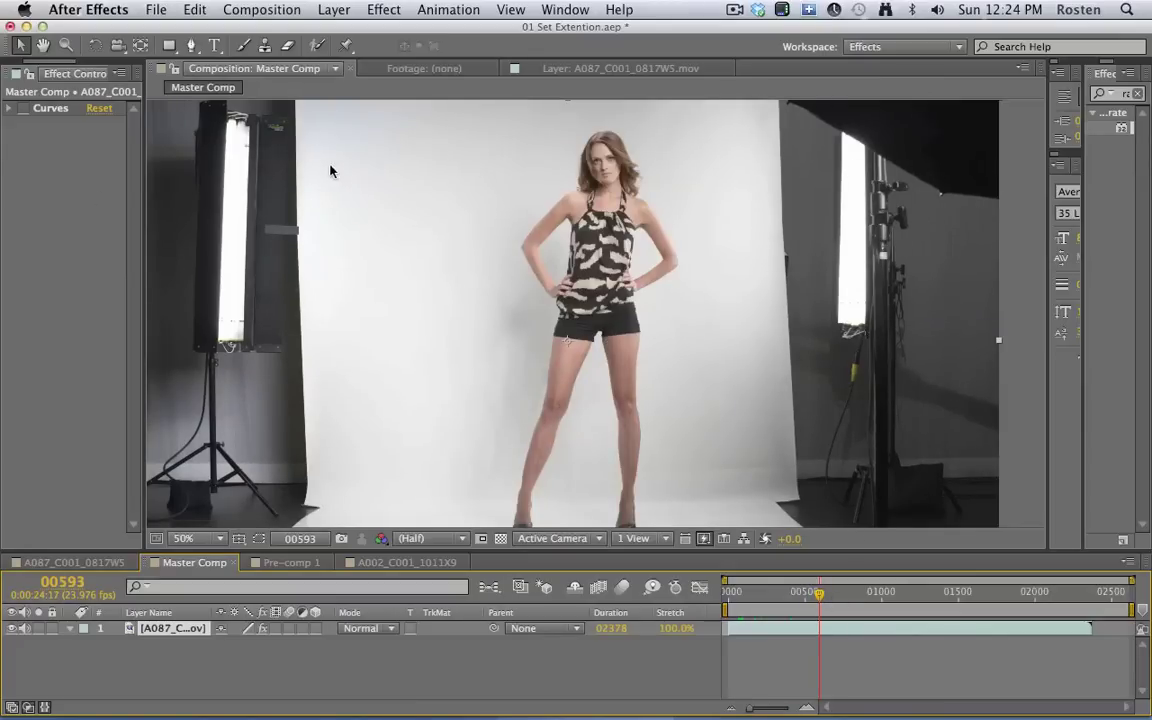
scroll(250, 190, up, 3)
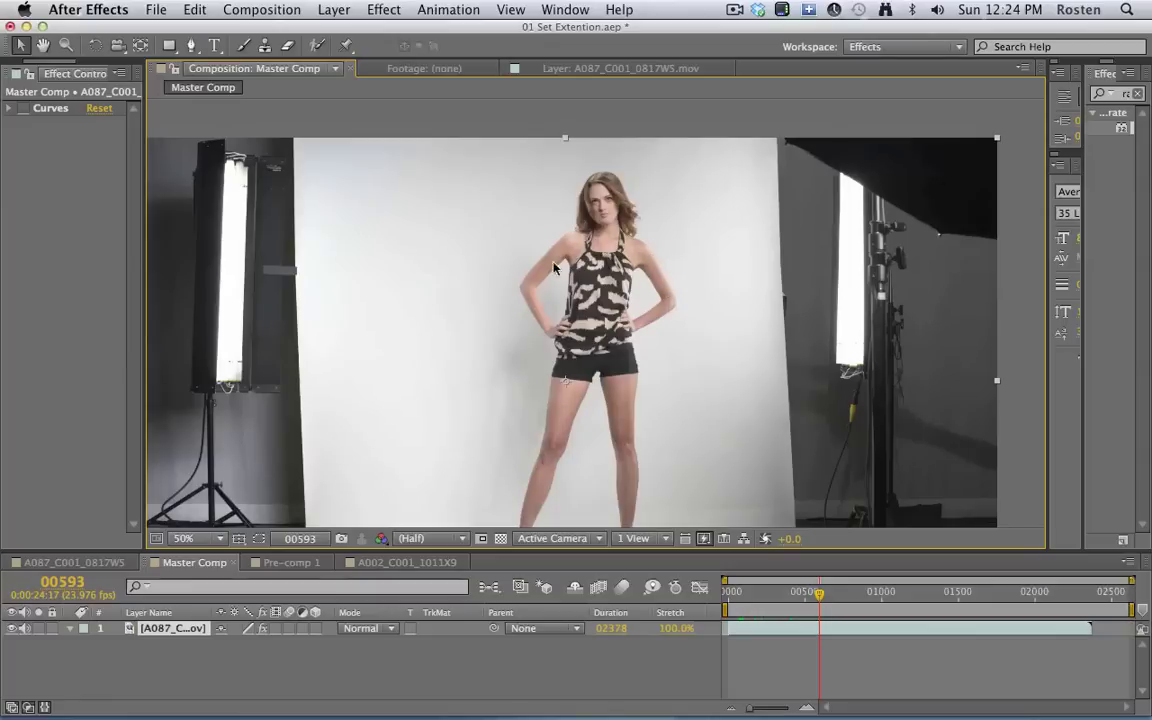
drag(728, 253, 665, 195)
key(super+z)
key(comma)
key(period)
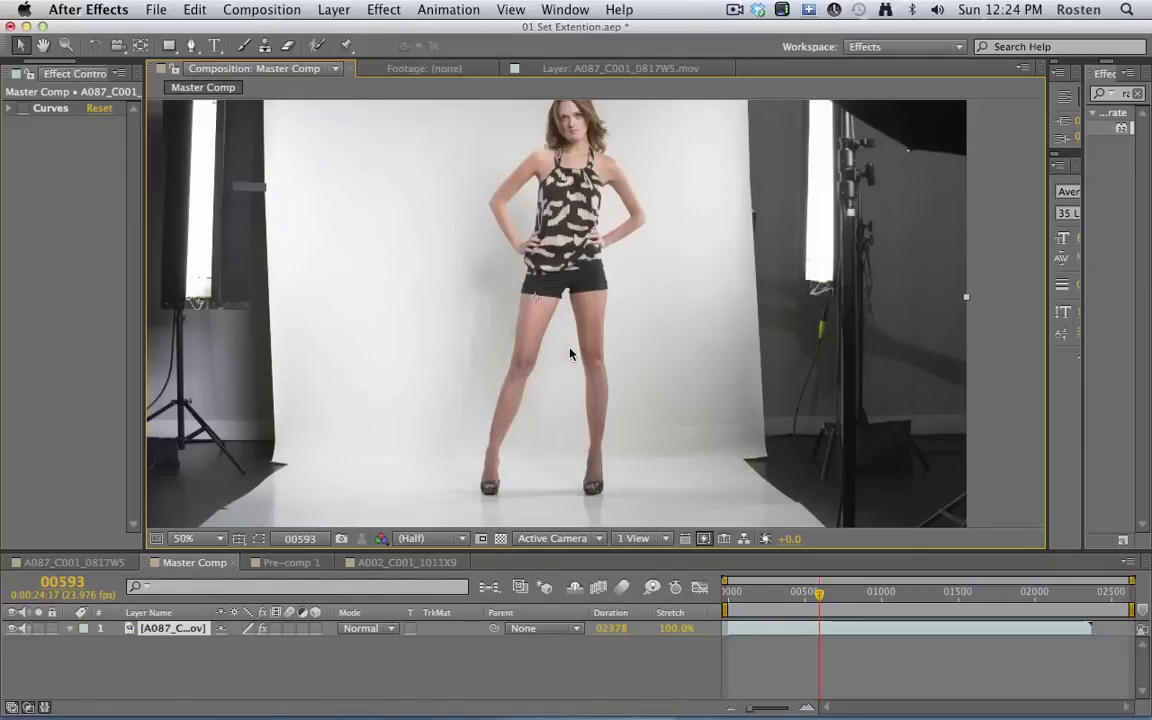
drag(537, 280, 545, 336)
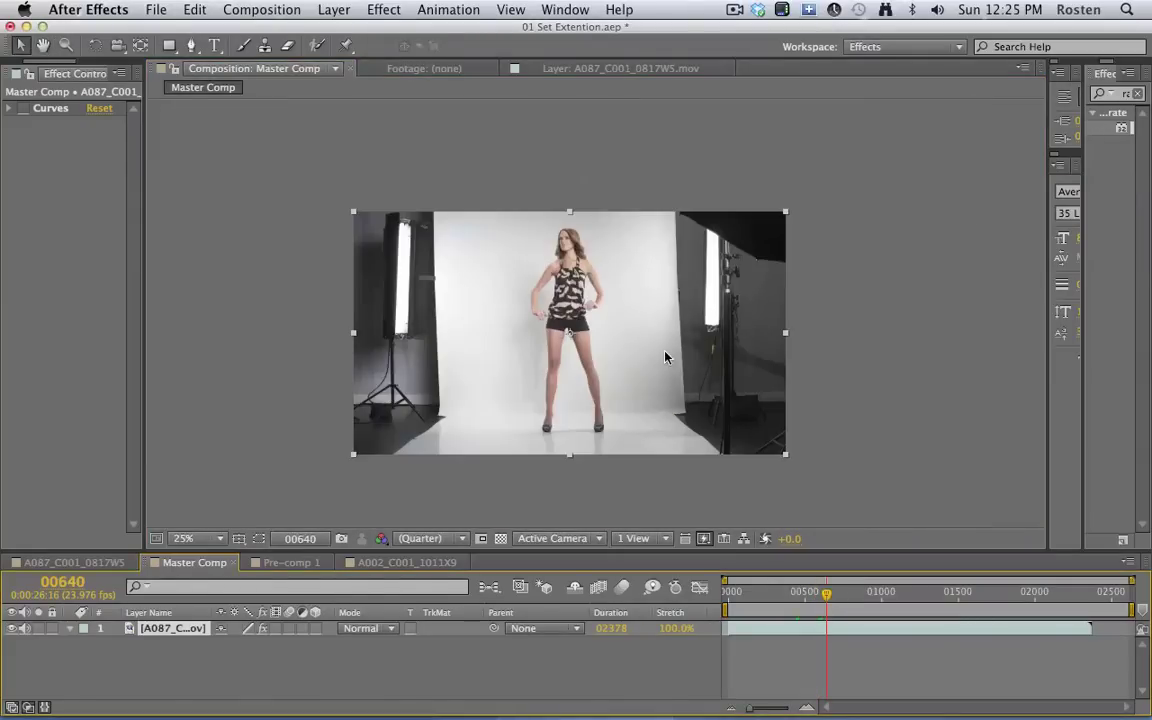
key(period)
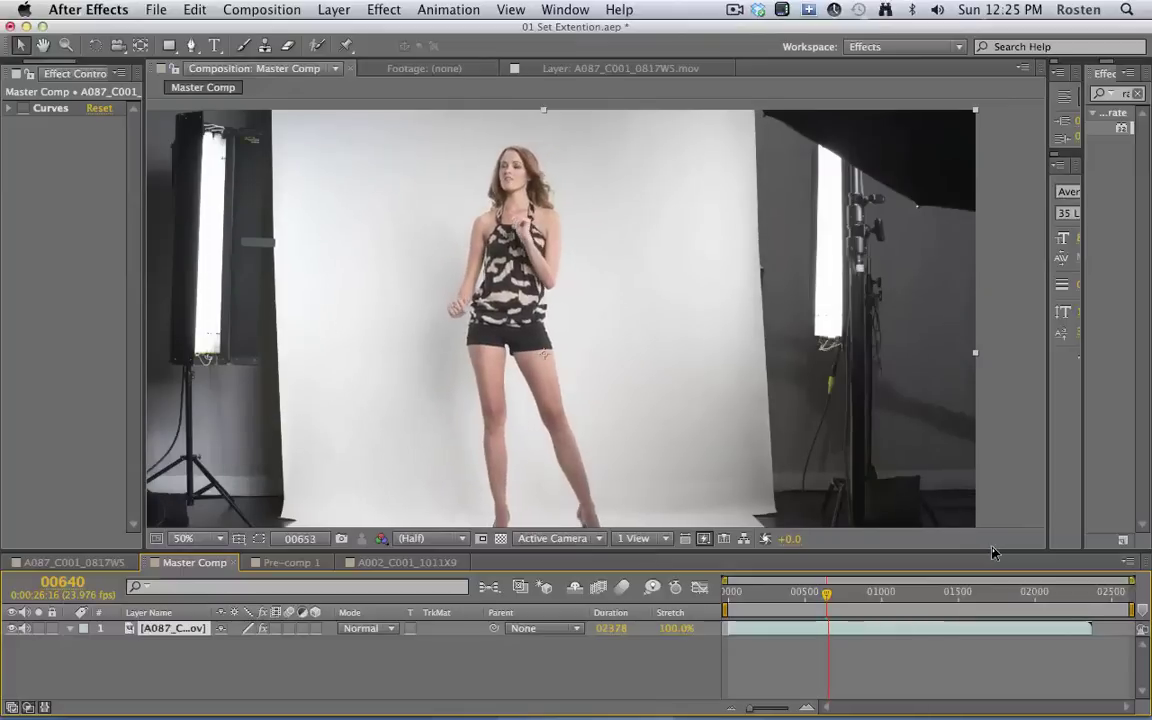
click(825, 598)
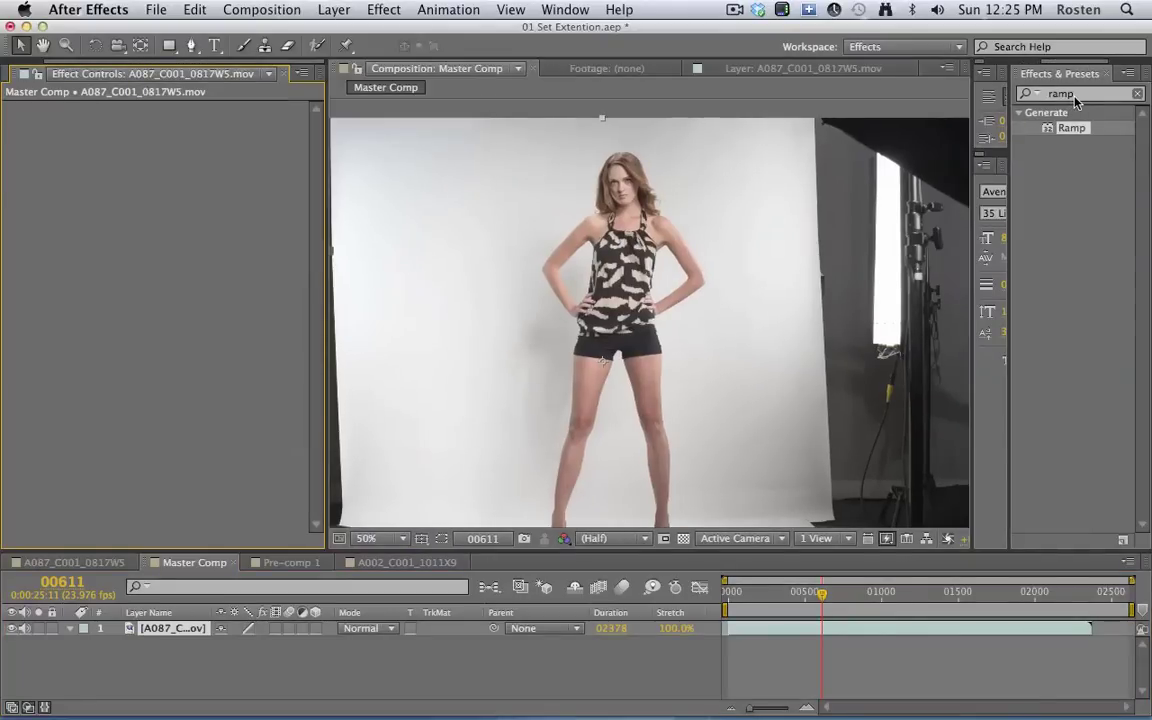
Apply a Curves effect to the woman's footage and raise the RGB curve's midtones and highlights to brighten the white backdrop
click(1073, 95)
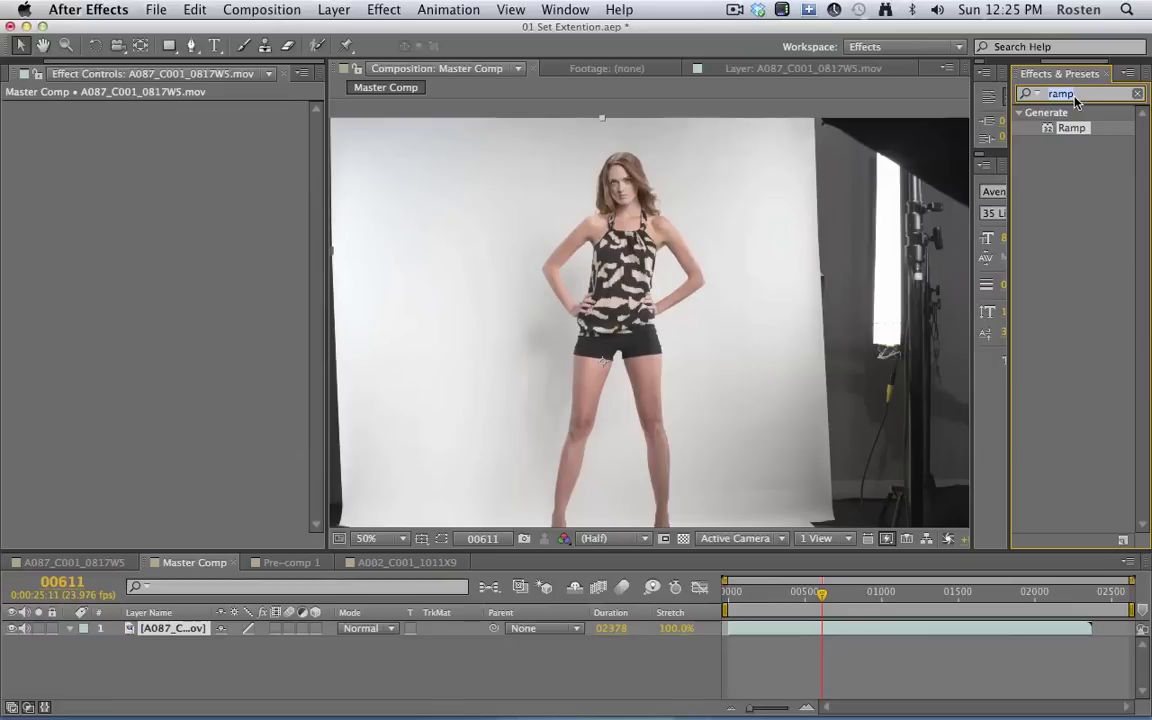
text(curves)
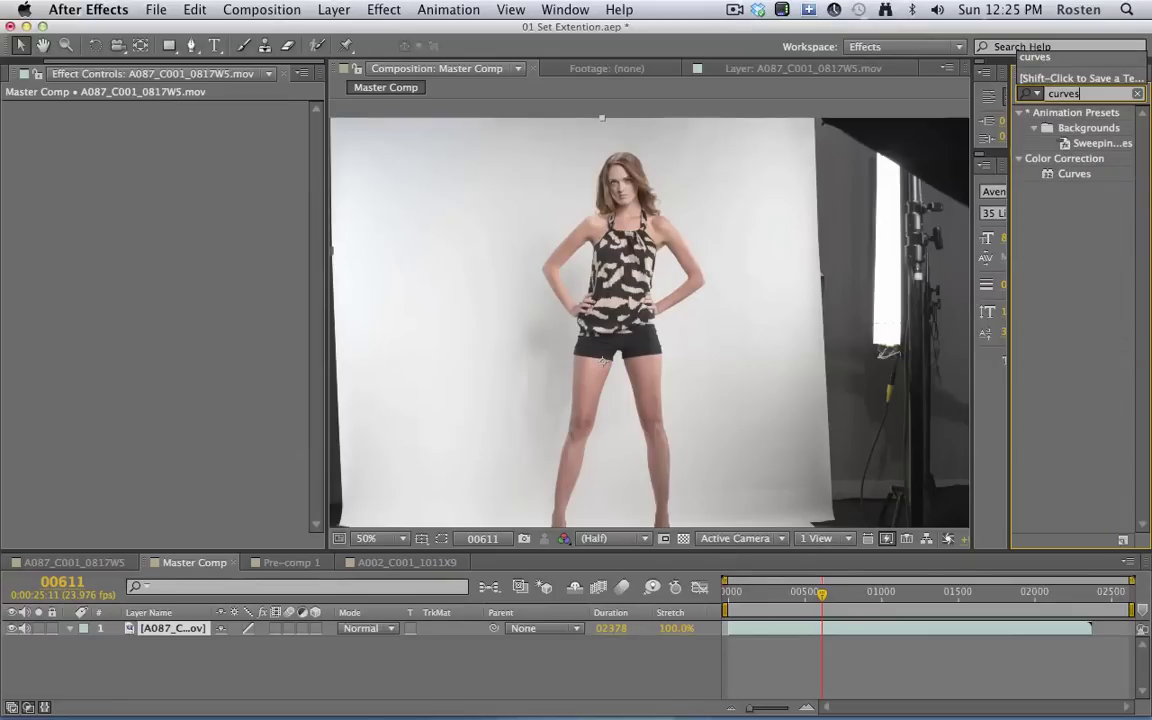
double_click(1047, 173)
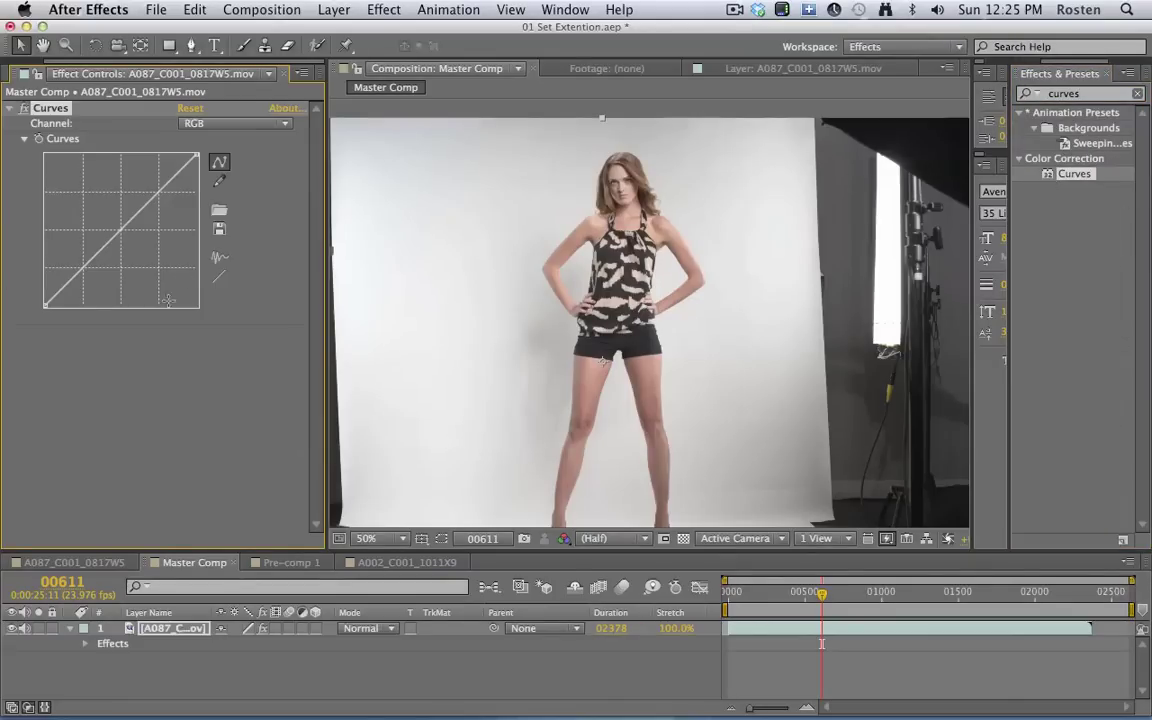
click(174, 181)
drag(121, 231, 119, 226)
drag(172, 183, 168, 170)
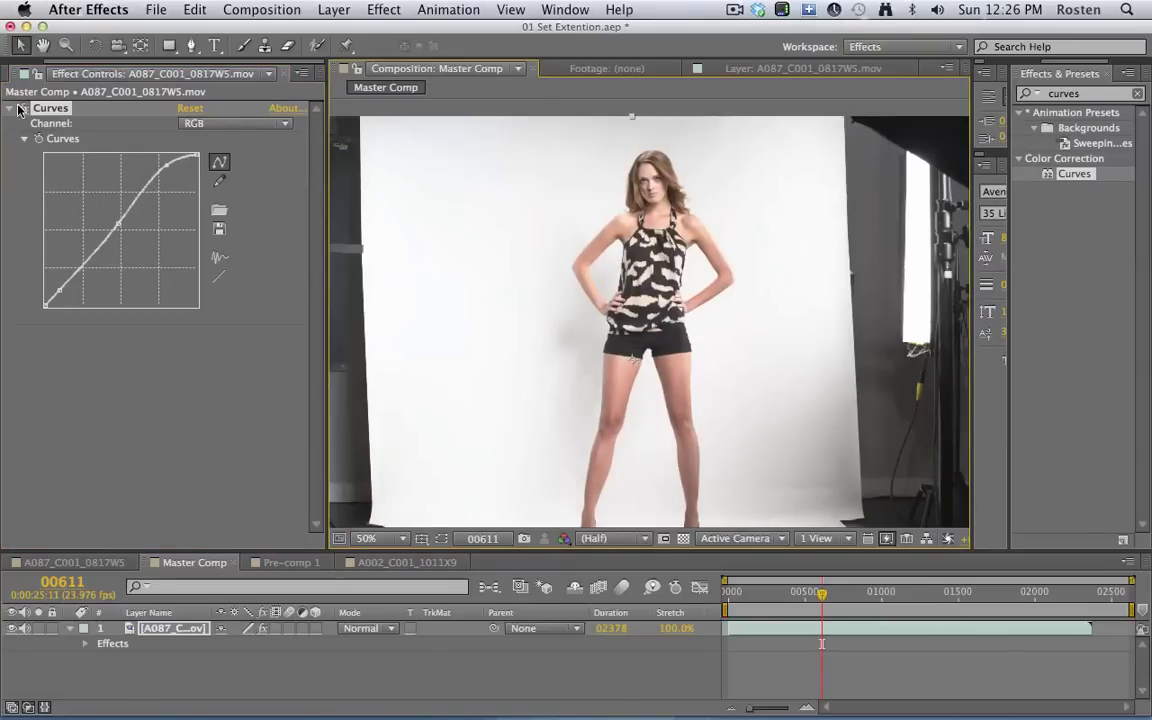
click(11, 107)
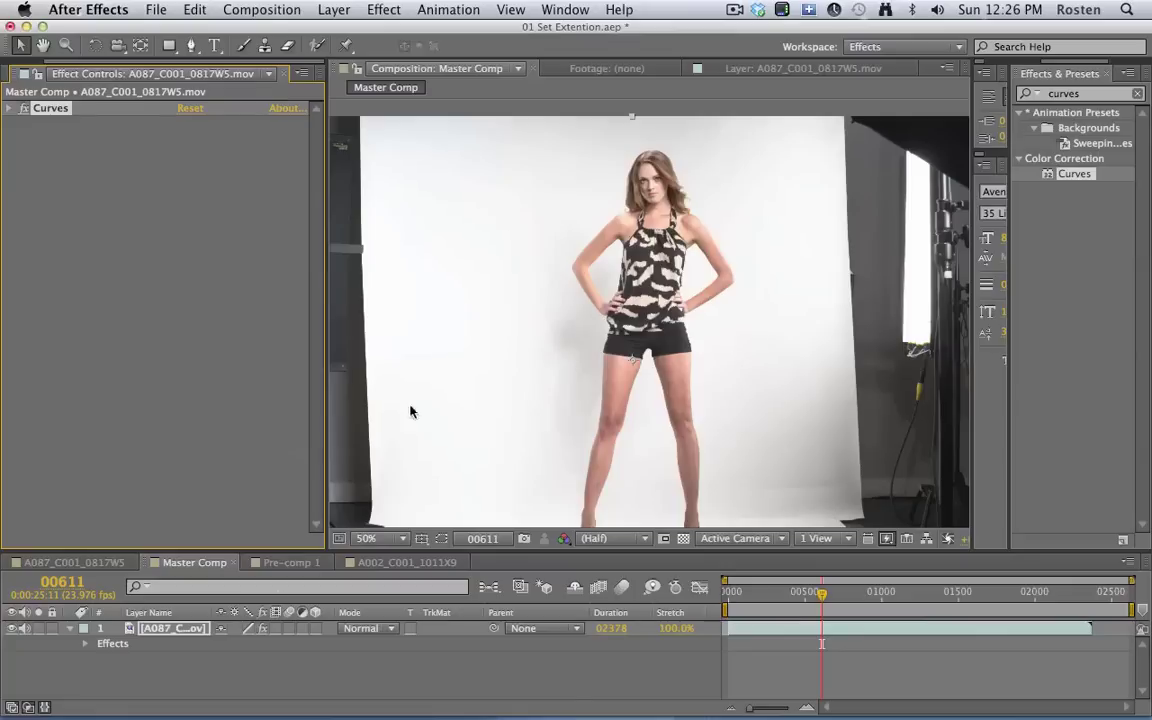
Draw a closed Pen tool mask loosely around the woman, inside the white backdrop and extending slightly below the frame's lower edge
click(178, 627)
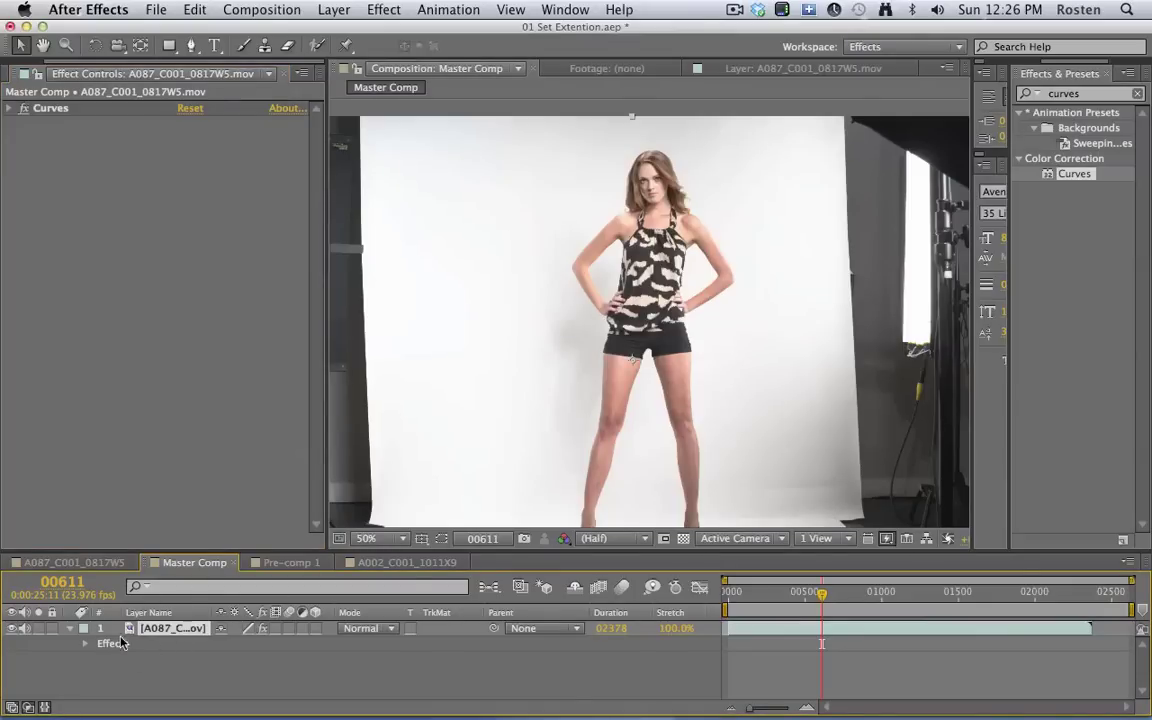
click(70, 629)
key(space)
drag(590, 403, 531, 308)
key(g)
click(413, 470)
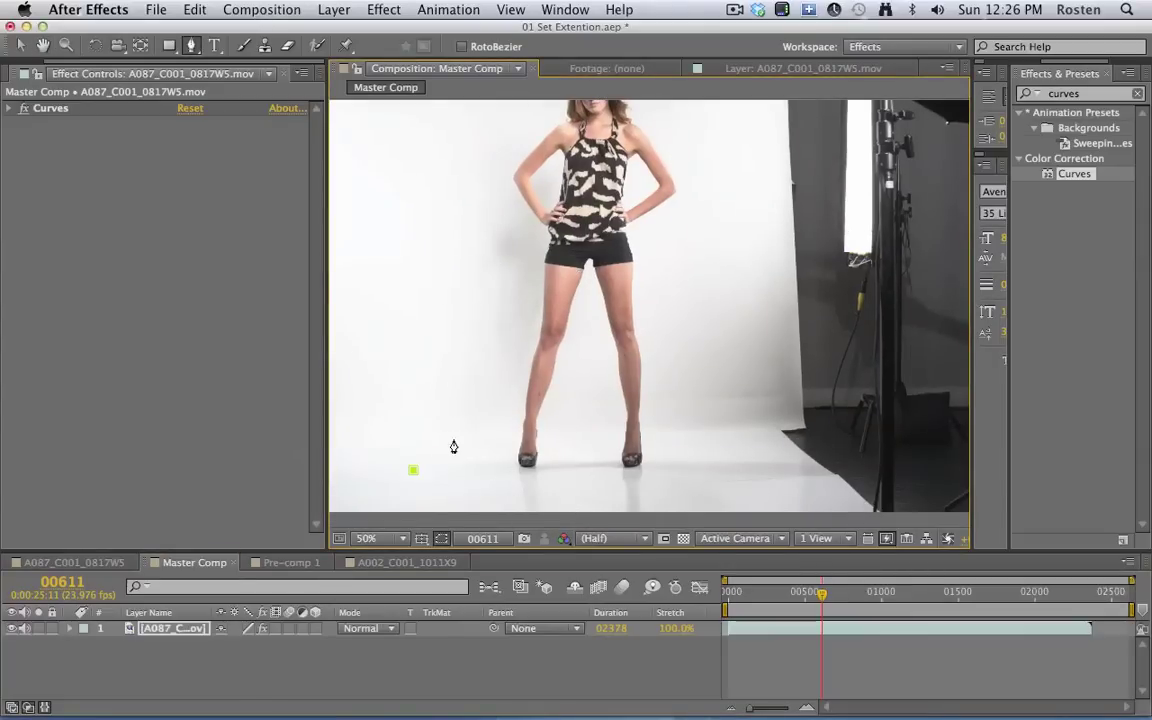
click(417, 275)
drag(442, 237, 469, 382)
click(452, 290)
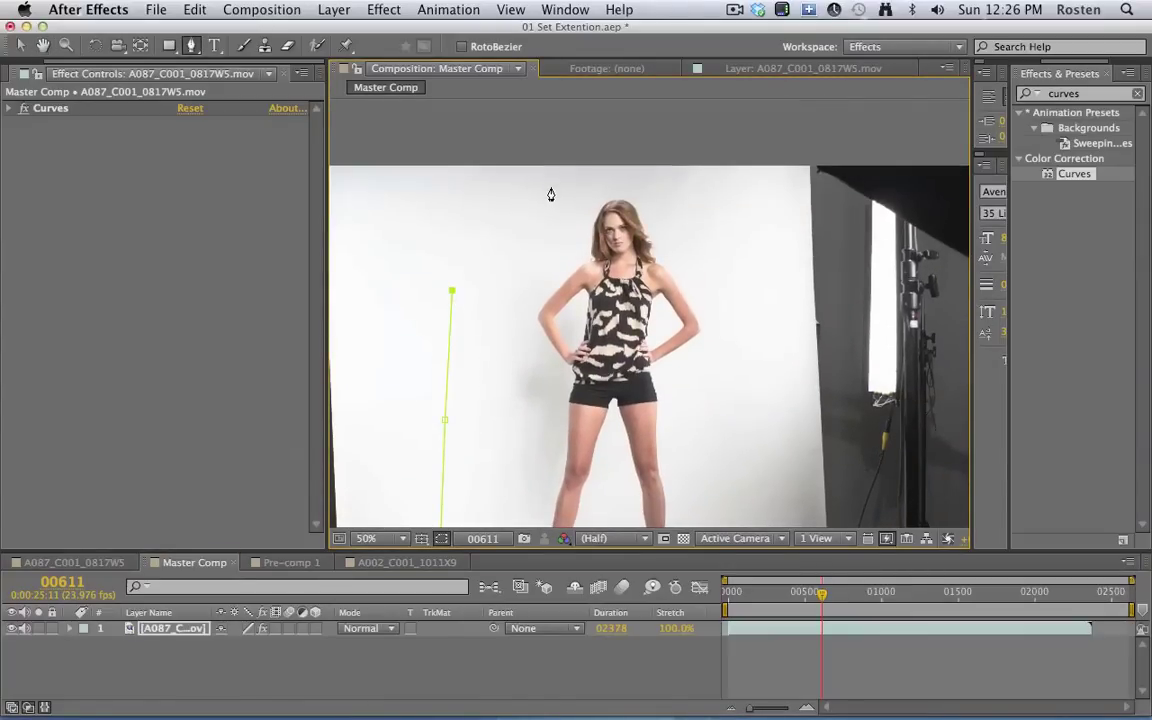
click(547, 178)
click(728, 222)
drag(756, 357, 719, 279)
click(711, 268)
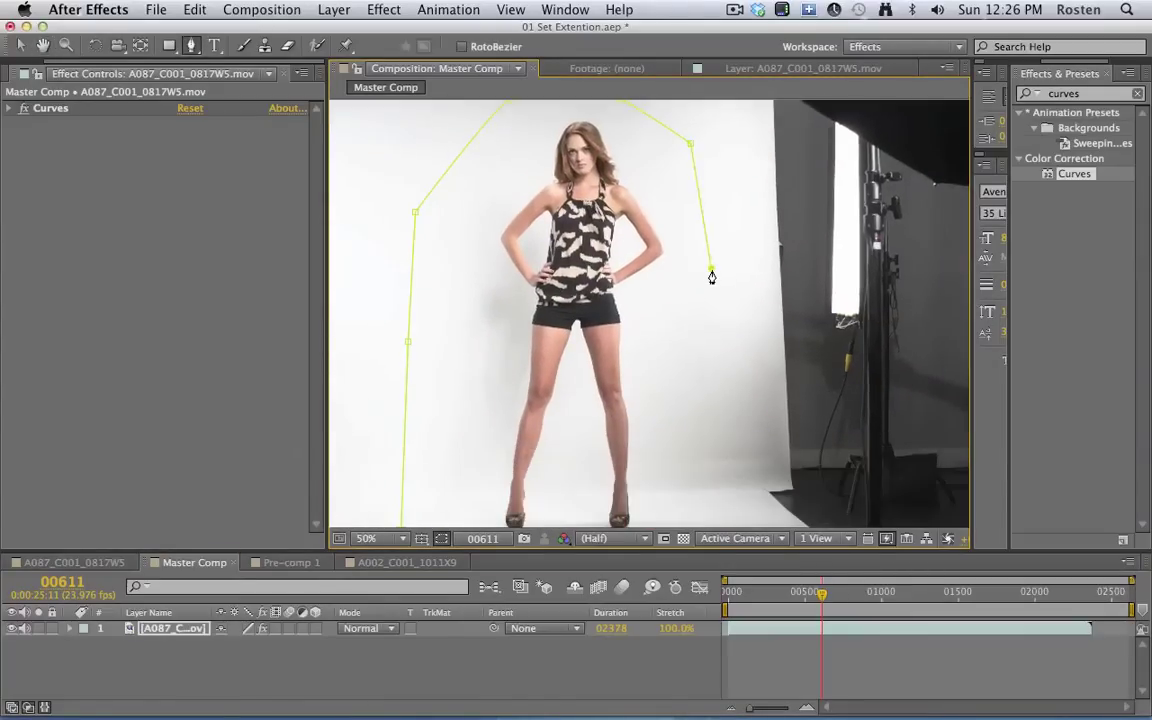
click(713, 405)
drag(728, 478, 716, 305)
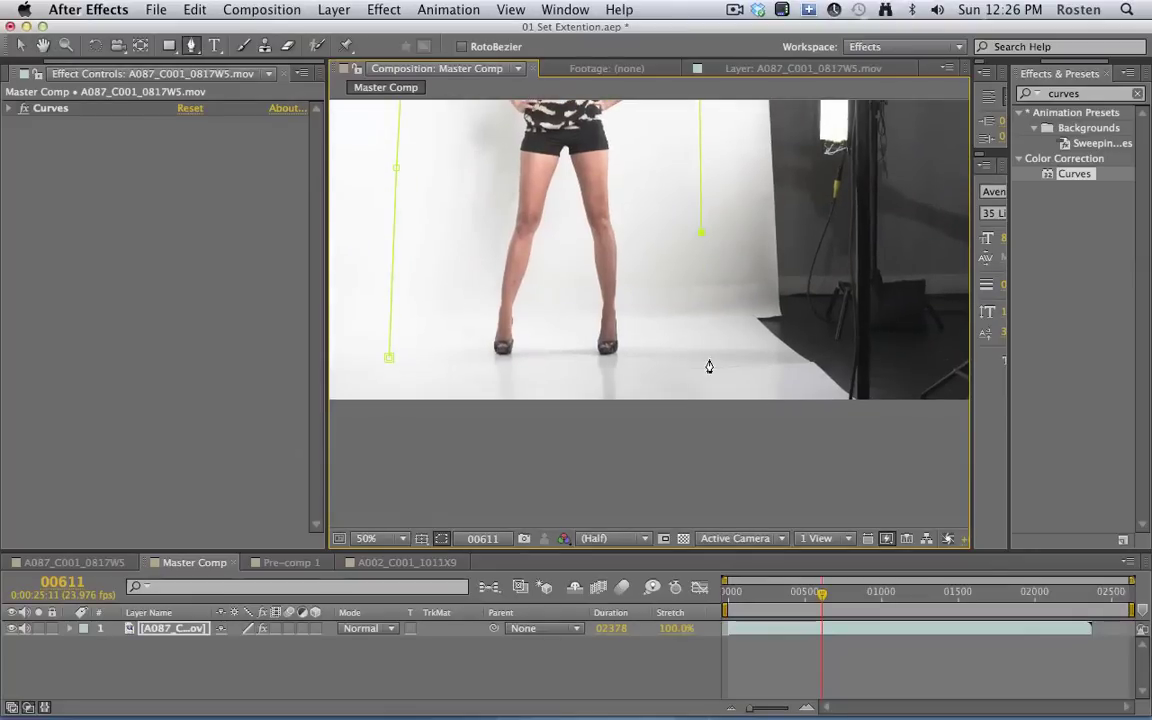
drag(455, 423, 427, 419)
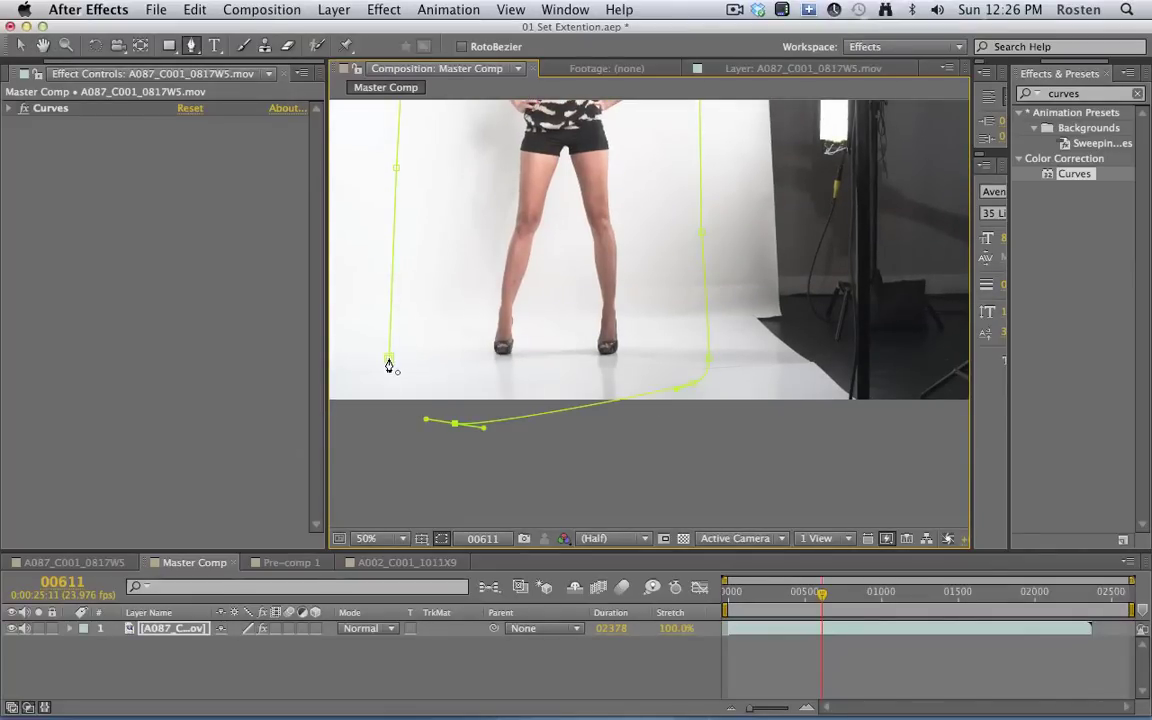
click(389, 358)
key(period)
key(comma)
key(comma)
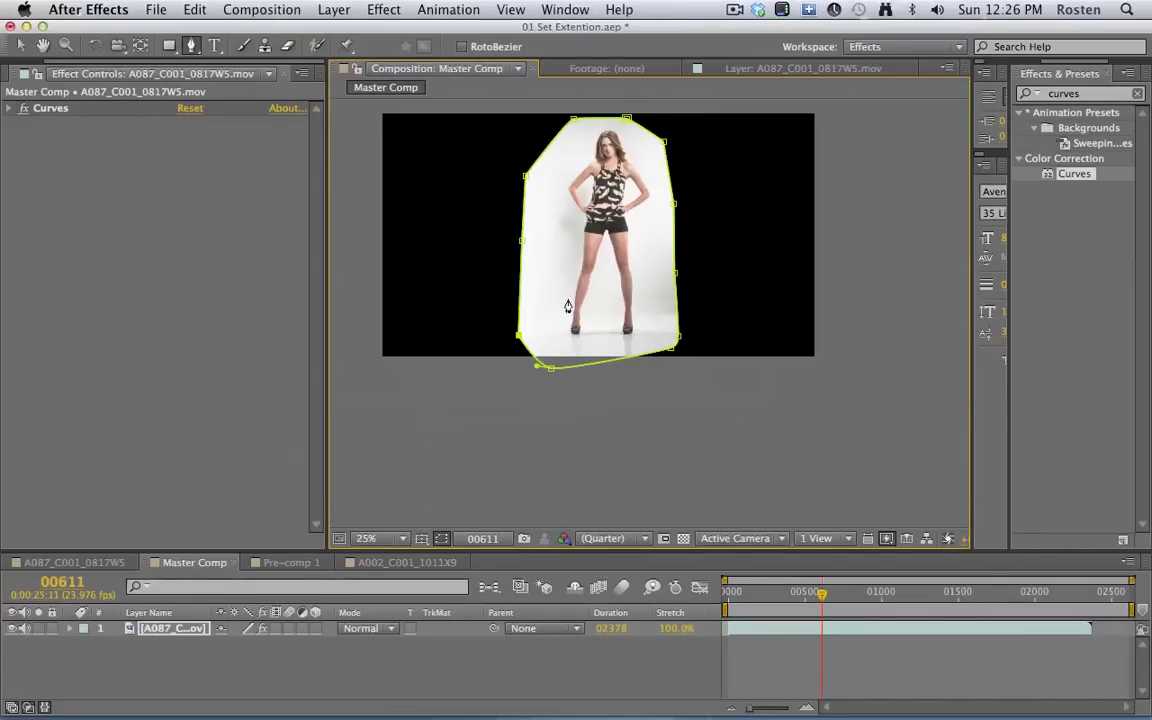
drag(566, 265, 586, 337)
Create a 1920 × 1080 px white solid named BG and place it beneath the woman's footage layer
click(1077, 94)
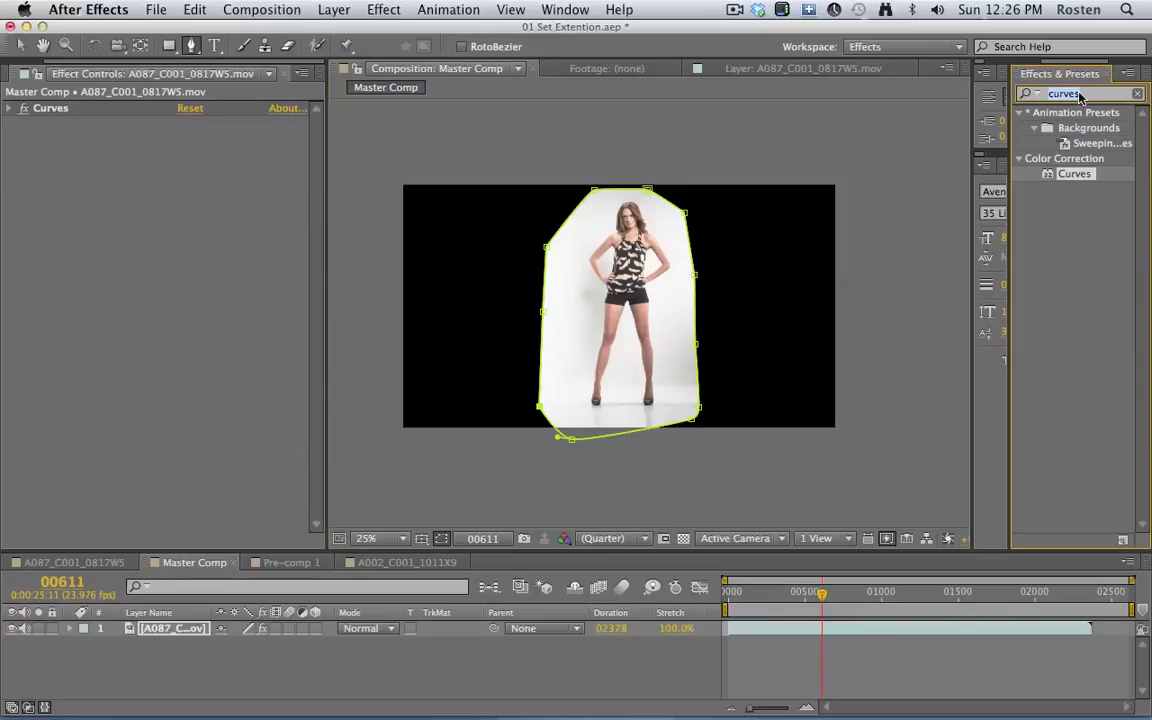
click(108, 681)
key(super+y)
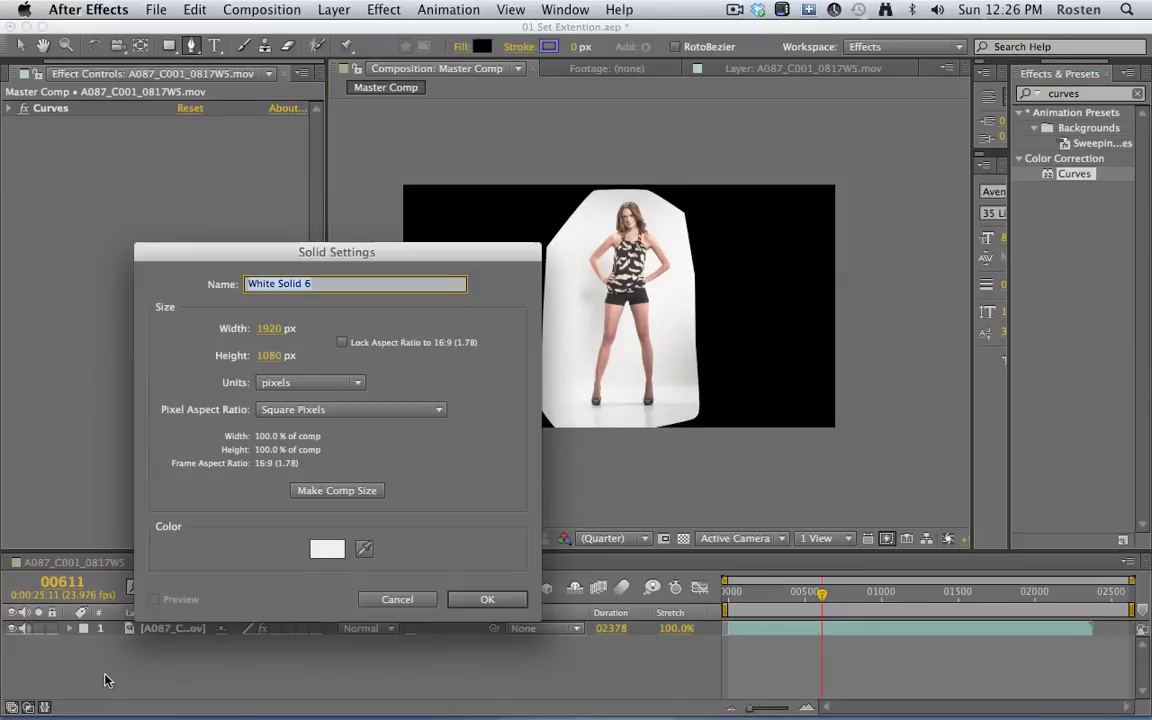
text(BG)
key(Return)
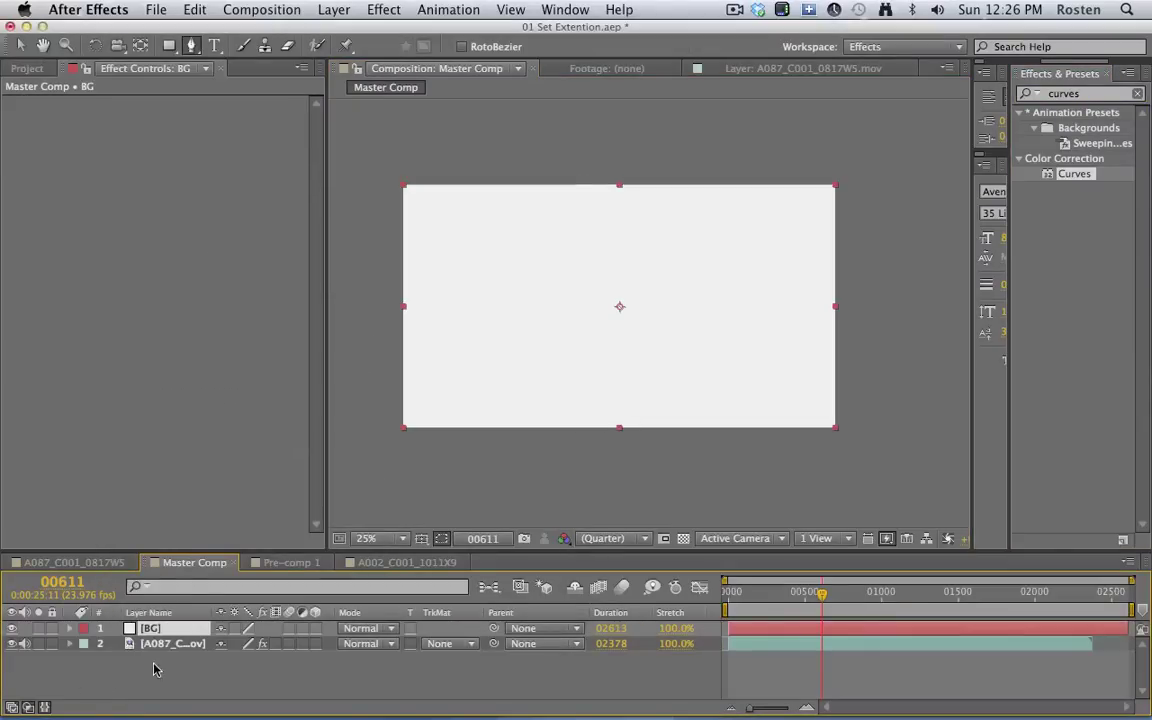
drag(187, 628, 185, 658)
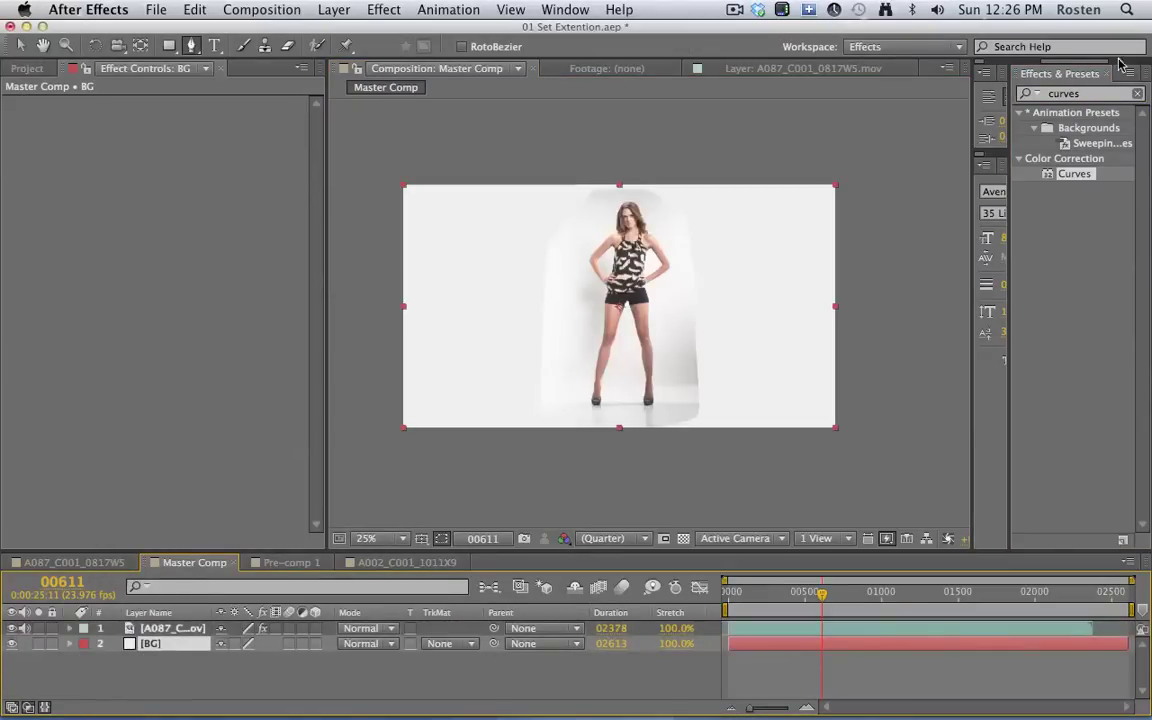
Find the Ramp effect and apply it to the BG solid
click(1088, 95)
text(cra)
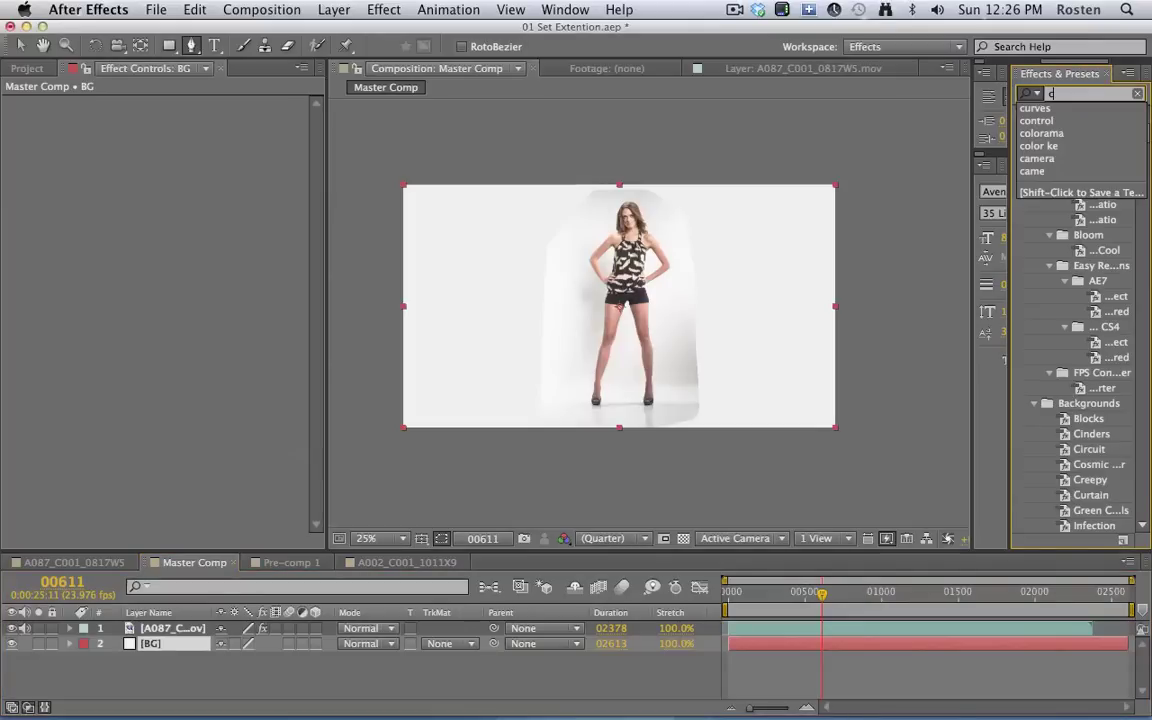
key(BackSpace)
key(BackSpace)
key(BackSpace)
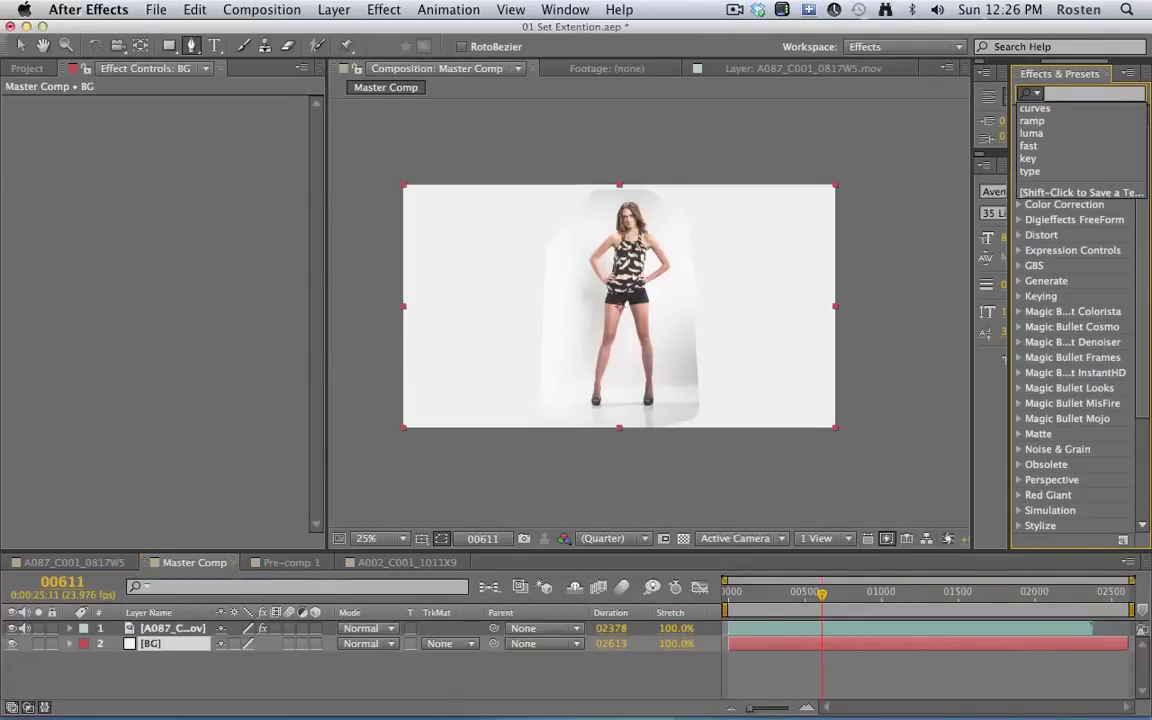
text(ramp)
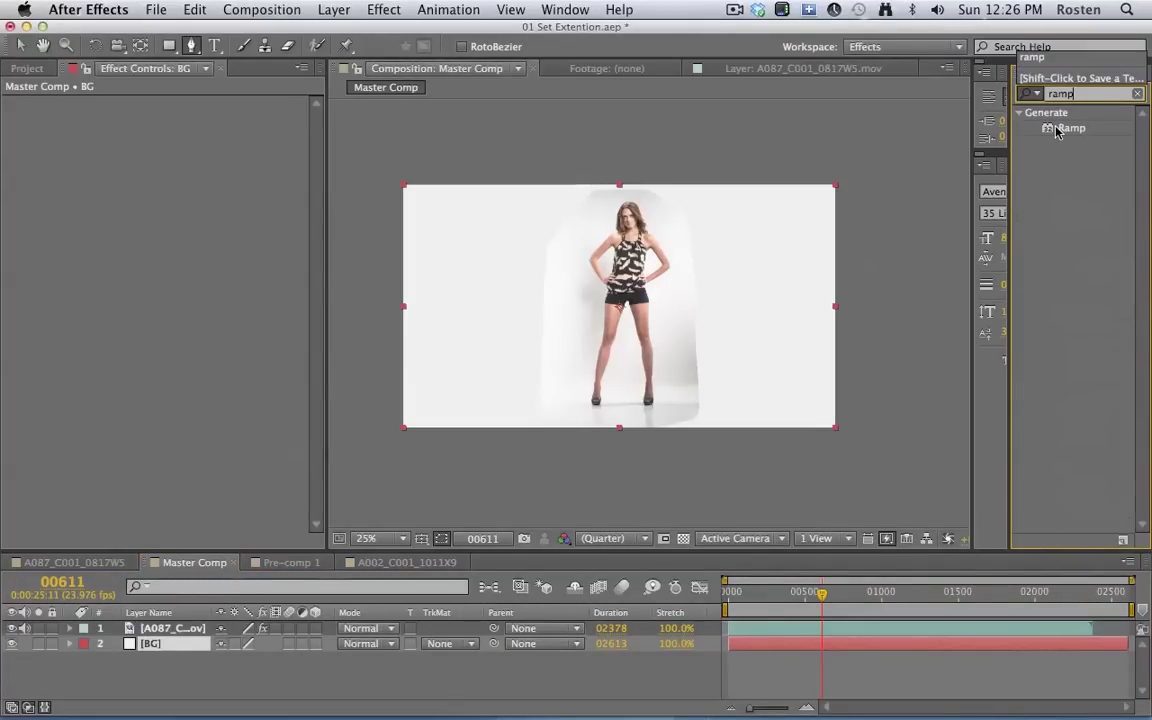
double_click(1062, 128)
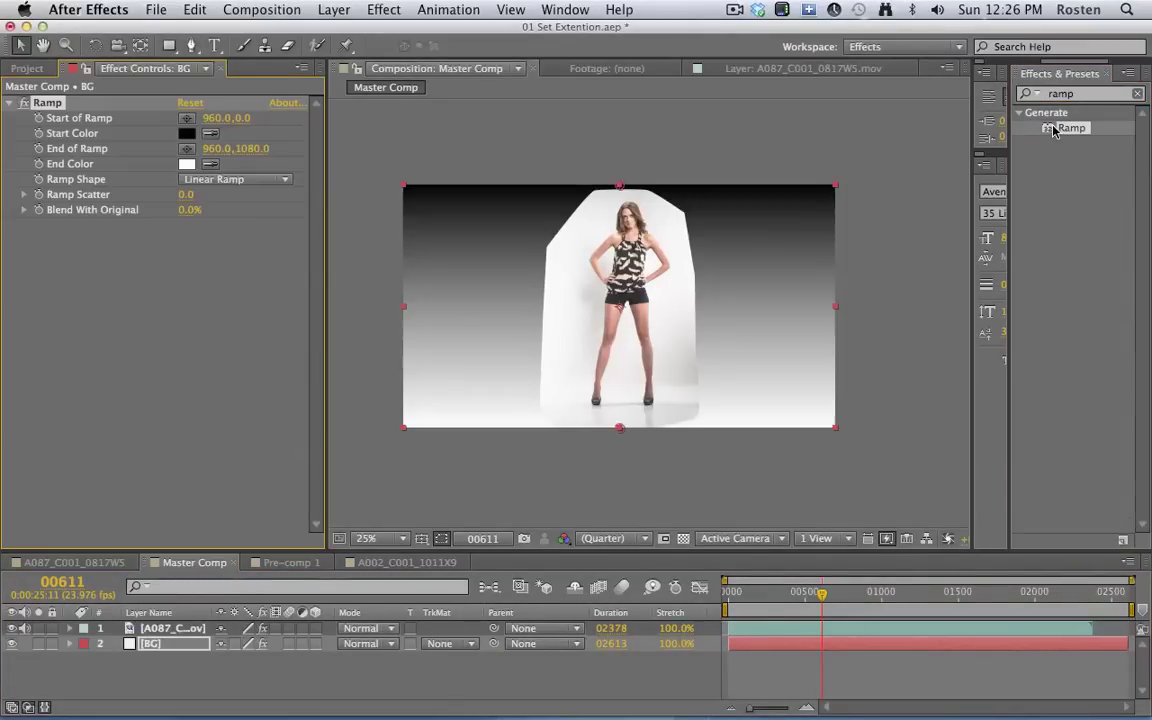
Sample the Ramp's start color from the upper backdrop and its end color from the floor near the woman's feet
click(546, 207)
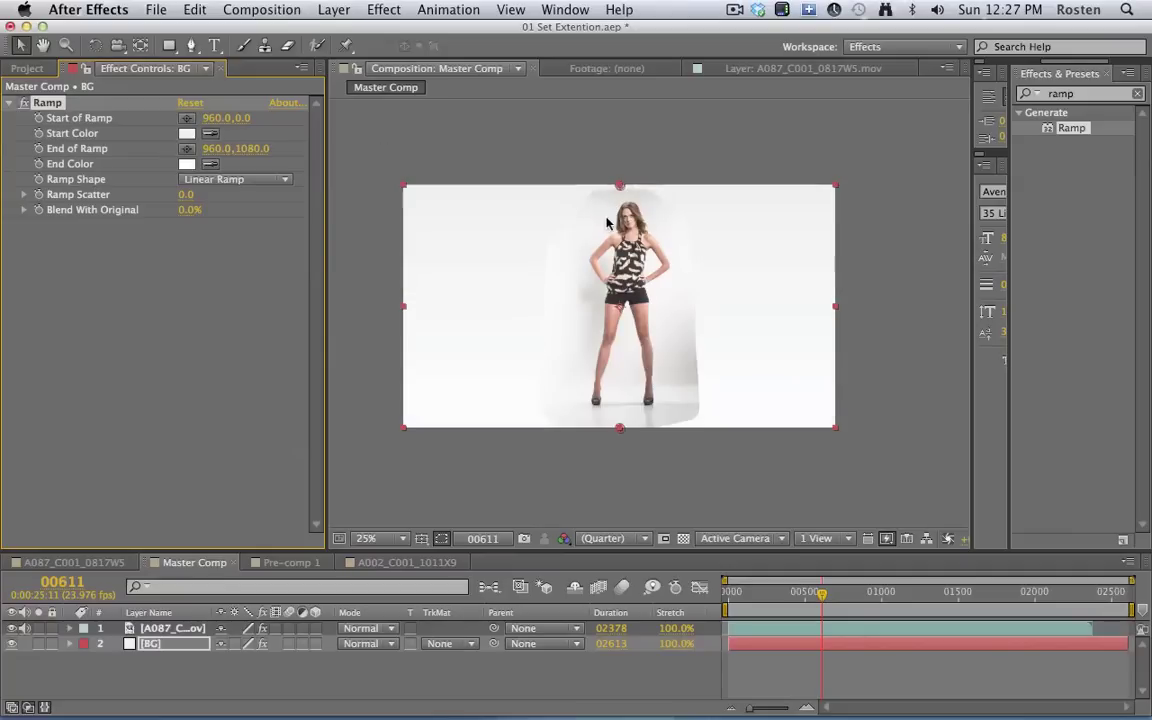
click(212, 164)
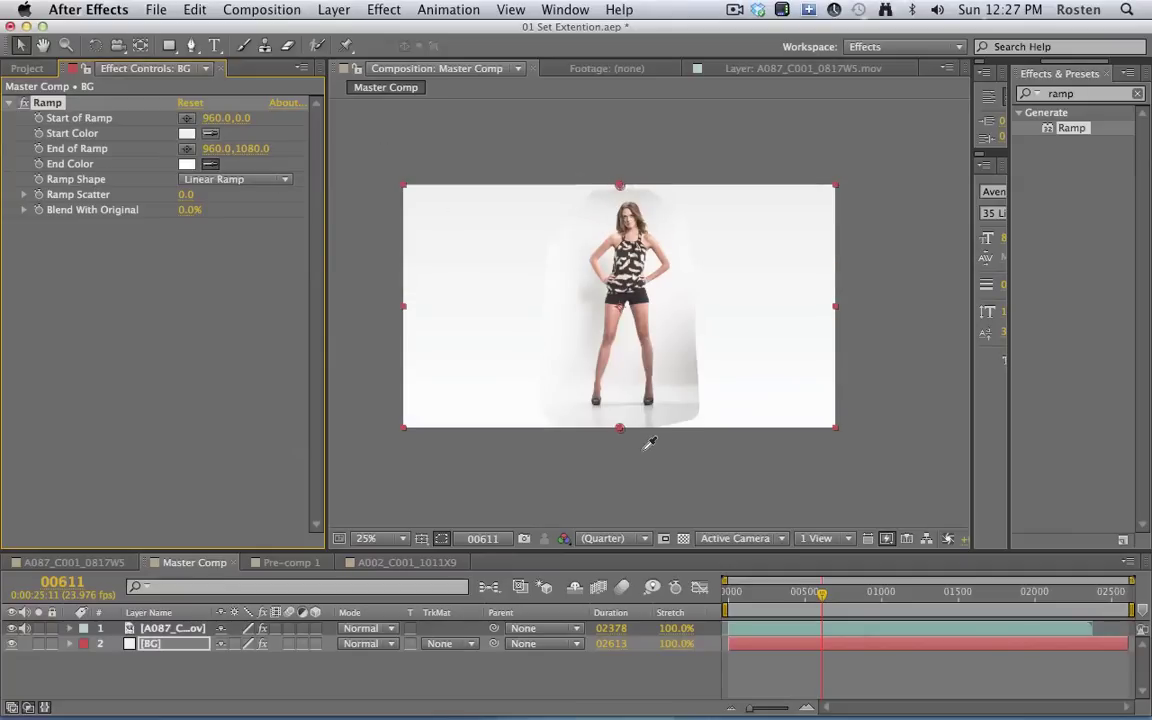
click(576, 415)
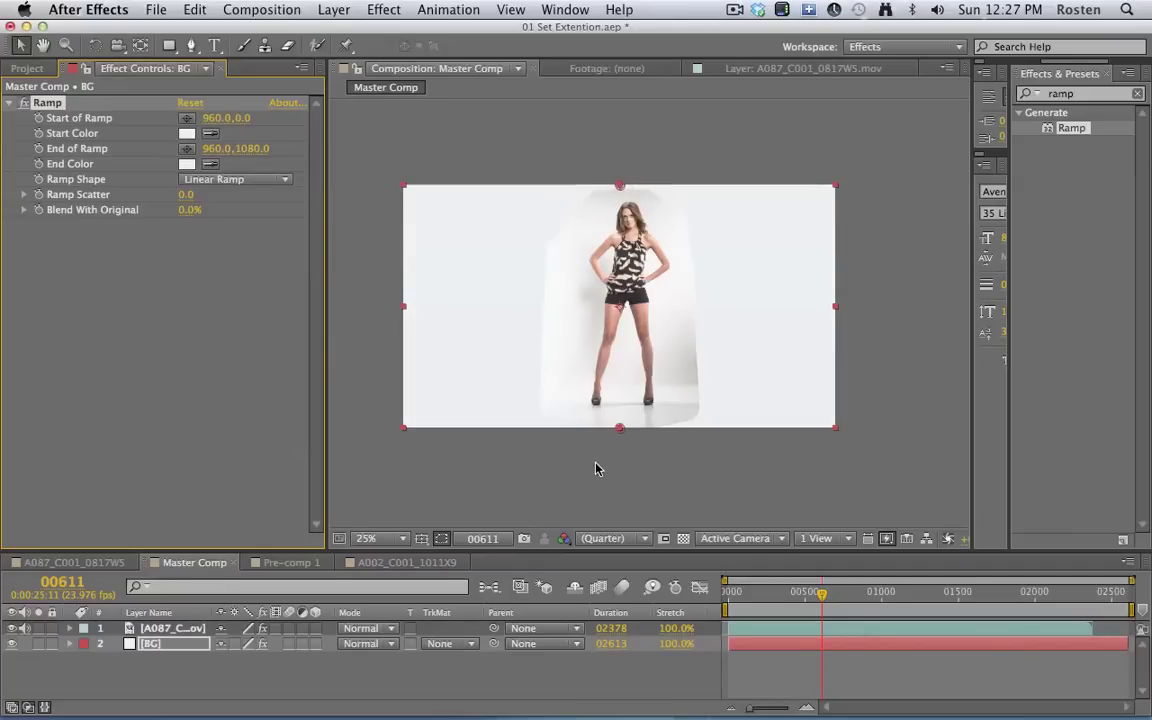
Set the mask feather on the woman's footage to 126 px horizontally and 135 px vertically, checking an earlier frame
click(150, 628)
key(f)
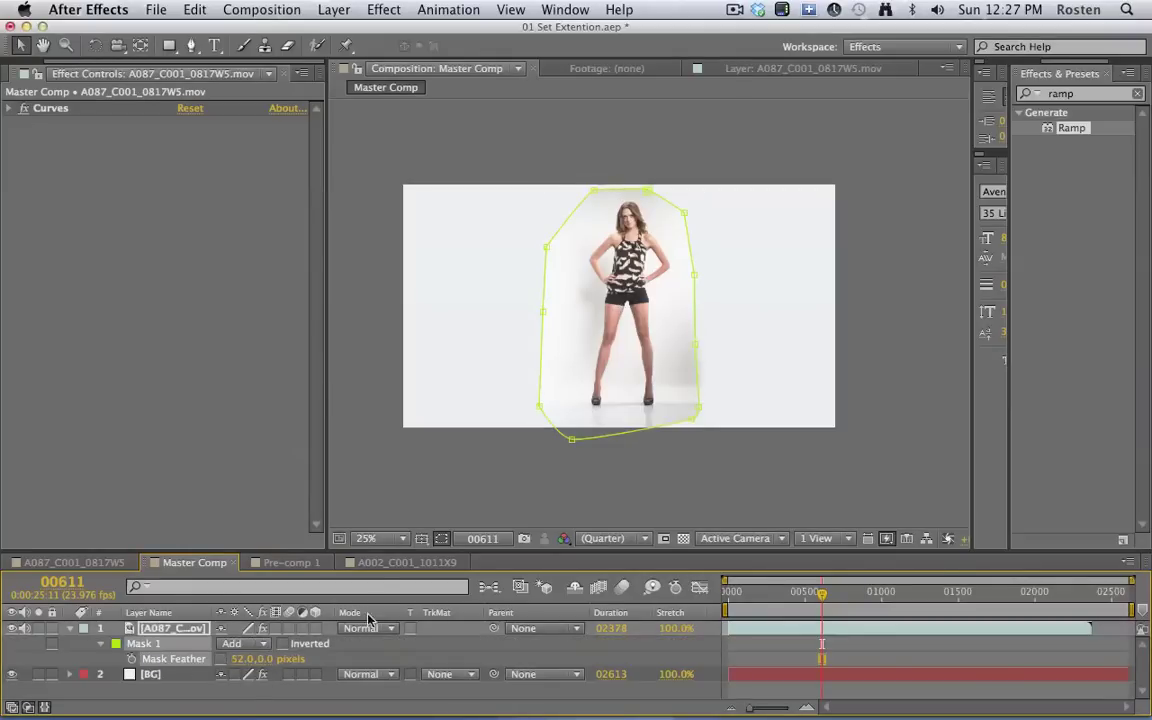
drag(270, 659, 293, 656)
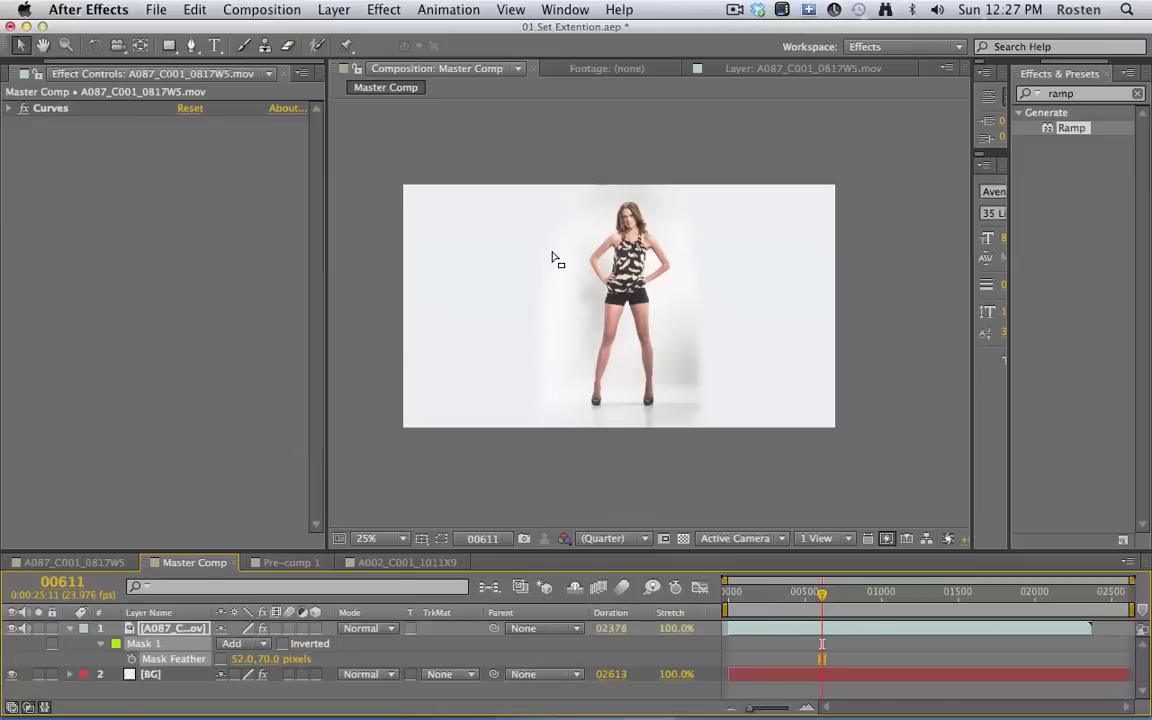
drag(243, 659, 328, 658)
drag(822, 597, 738, 600)
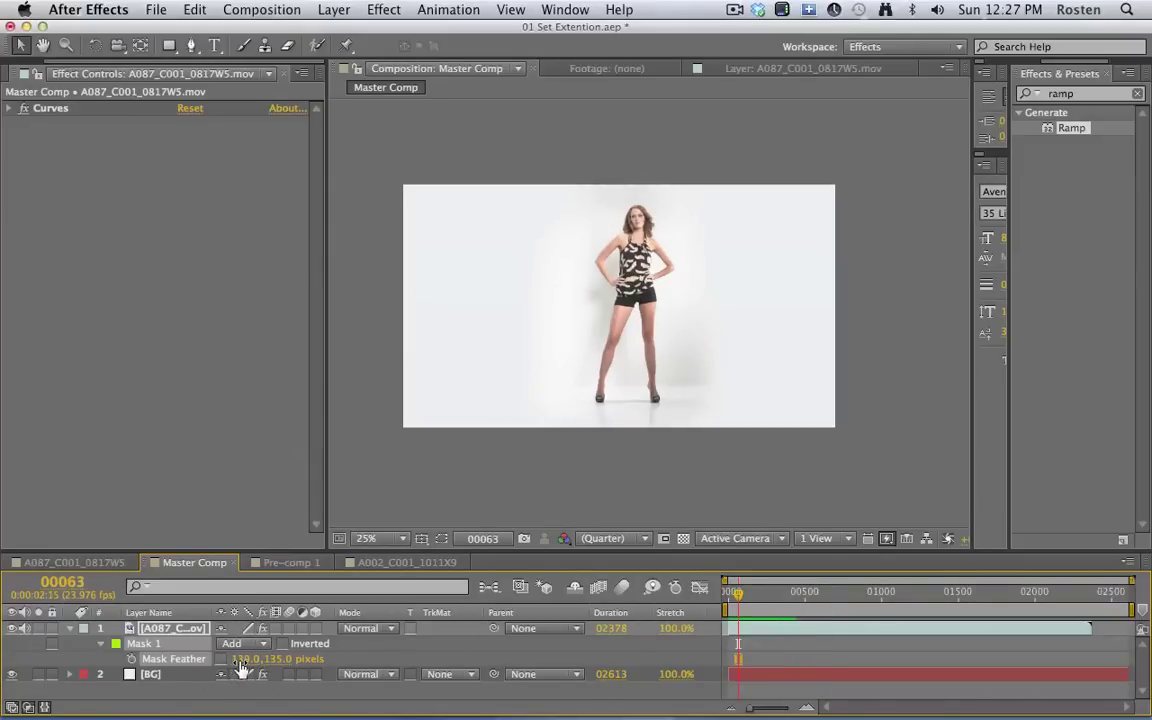
drag(239, 662, 226, 662)
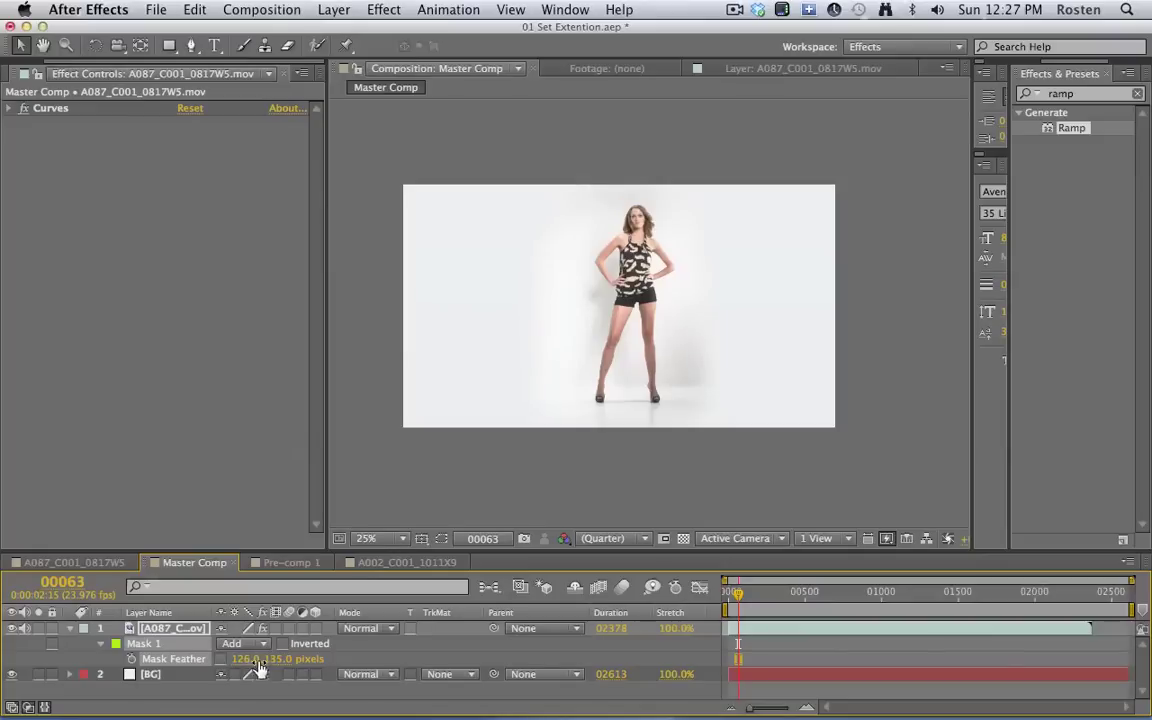
Collapse the woman's footage layer and rename it Foreground
click(71, 628)
click(163, 628)
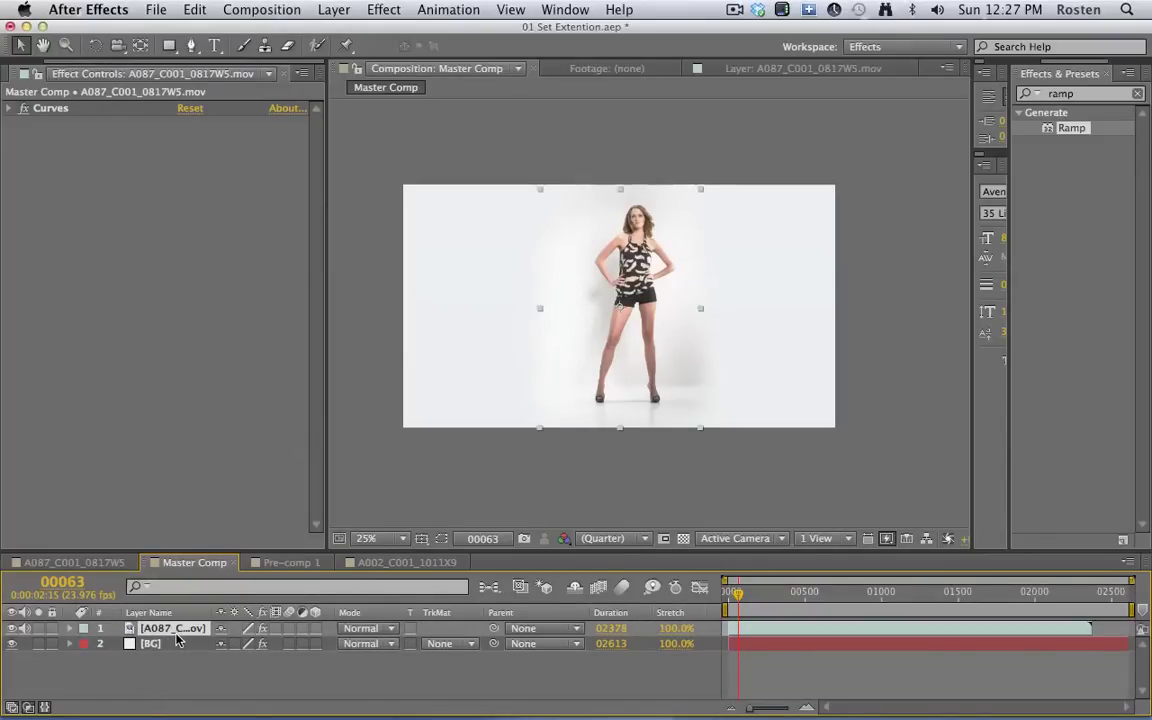
key(Return)
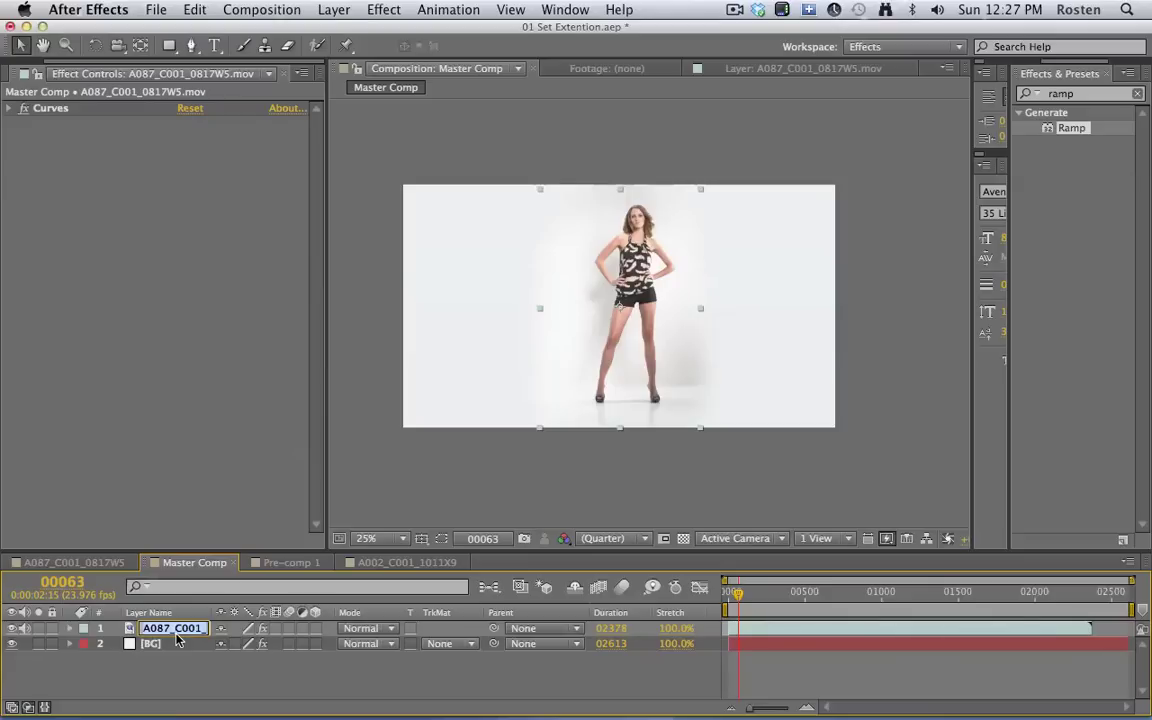
text(Foreground)
key(Return)
Duplicate the Foreground layer and rename the copy BG Left
key(super+d)
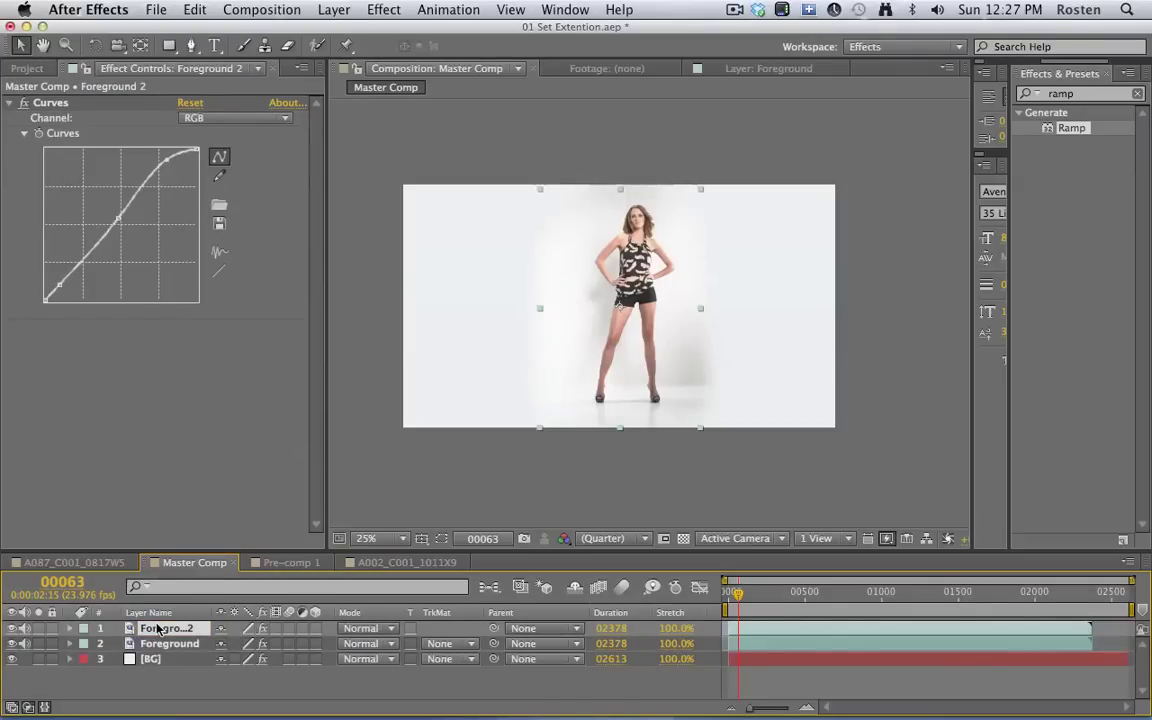
key(Return)
text(BG Left)
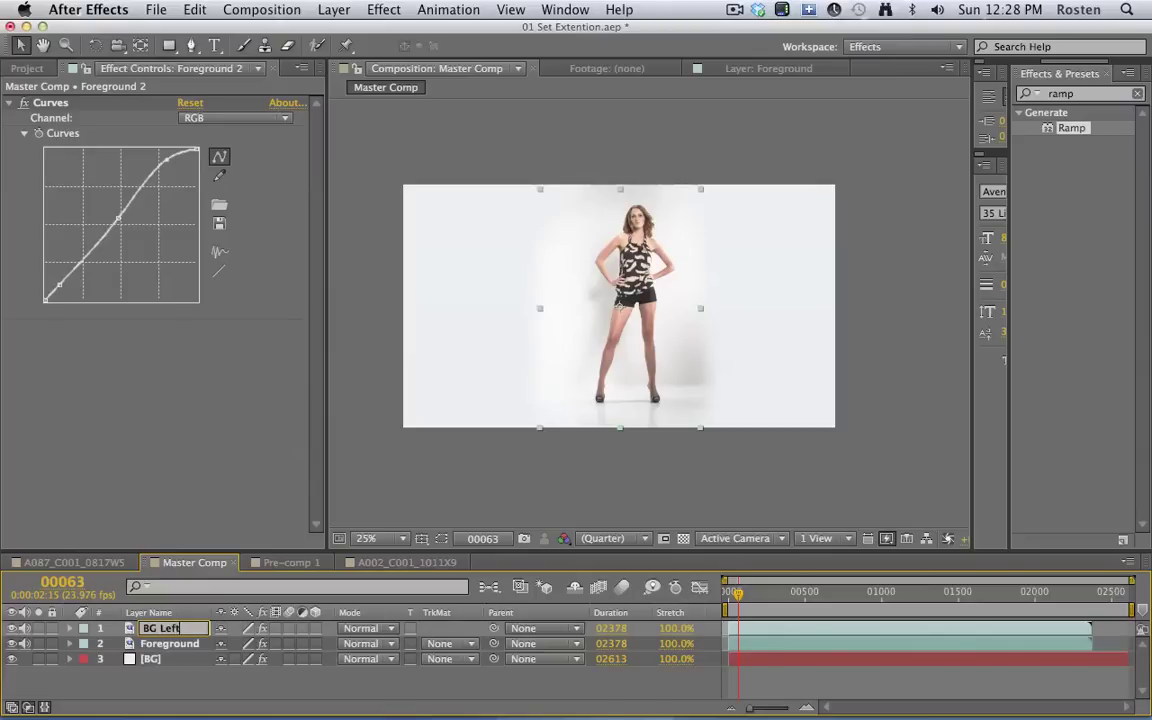
key(Return)
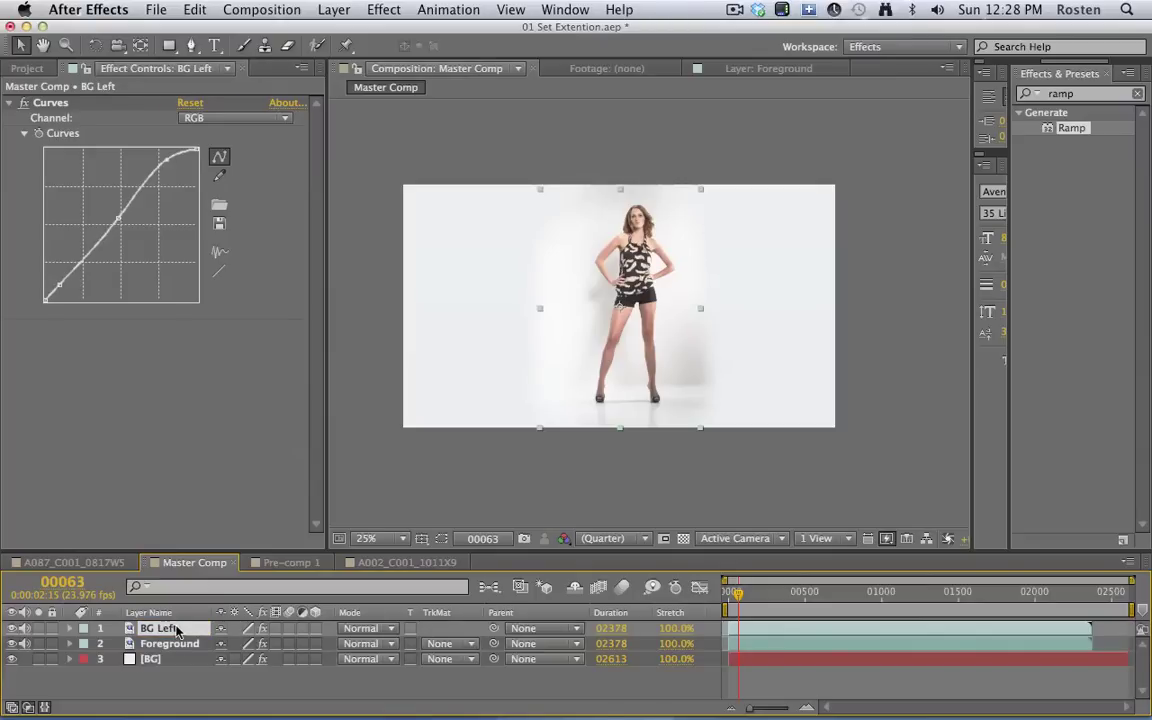
Delete the copied mask from the BG Left layer
key(m)
click(155, 643)
key(Delete)
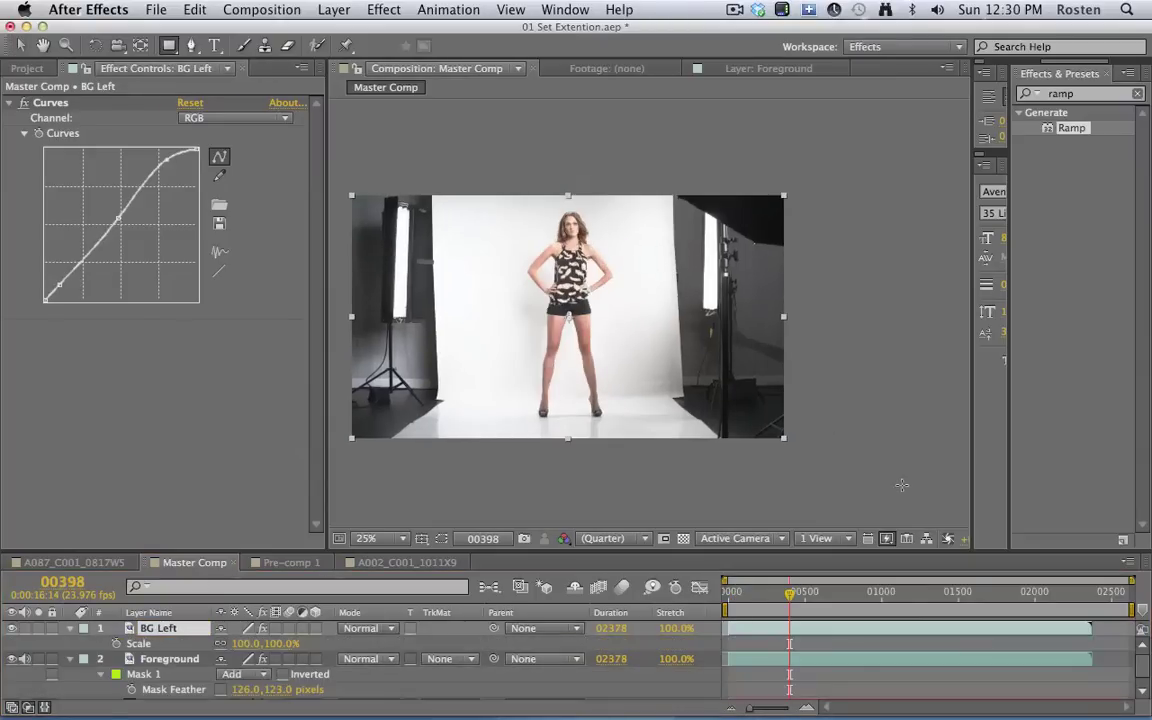
Draw a full-height rectangular mask on BG Left beside the woman and narrow it to a strip ending inside the white backdrop
drag(847, 476, 615, 184)
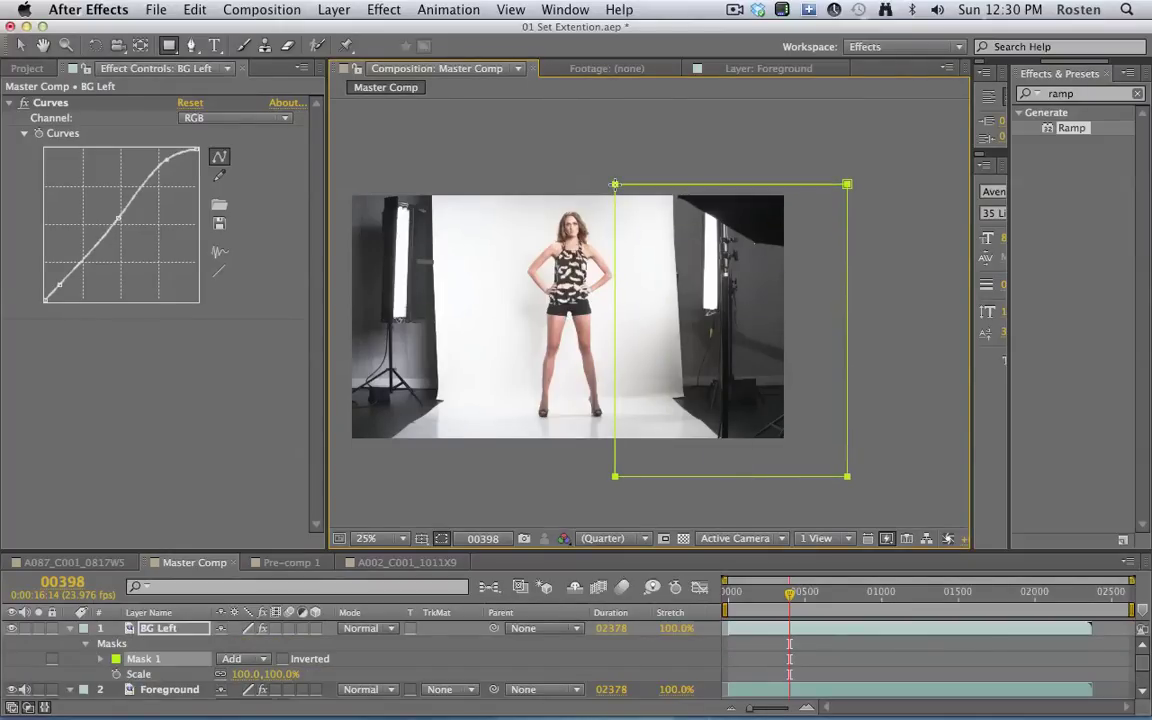
key(v)
double_click(847, 477)
drag(849, 329, 670, 331)
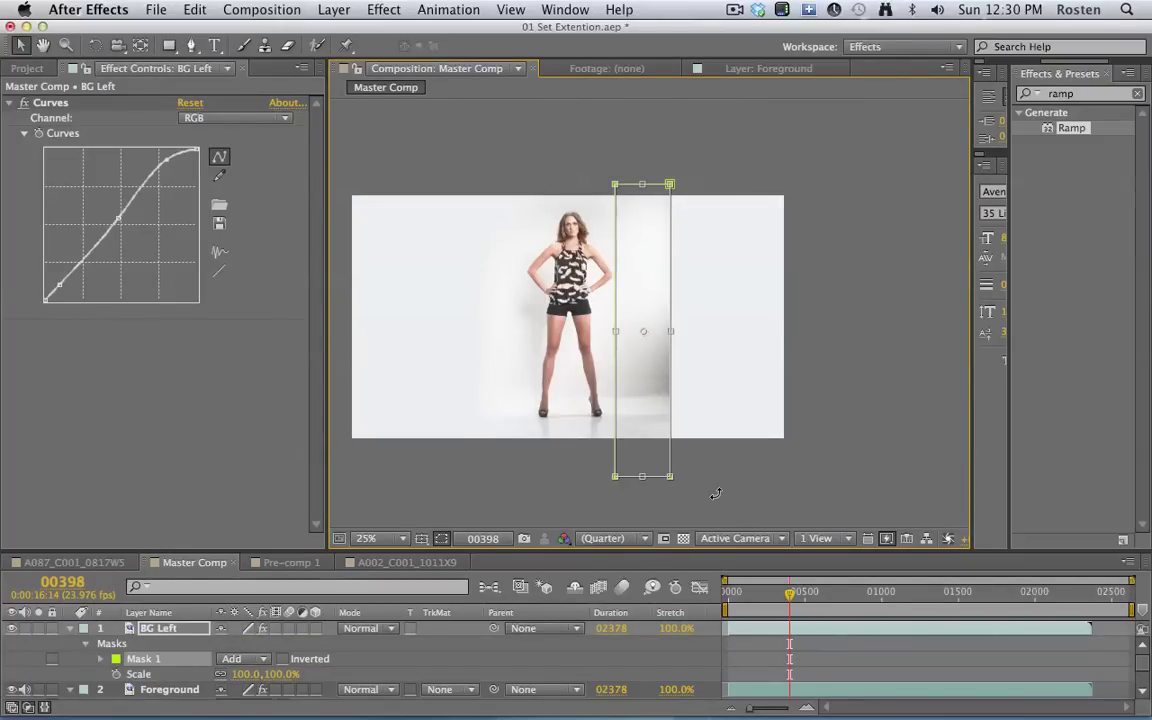
key(Return)
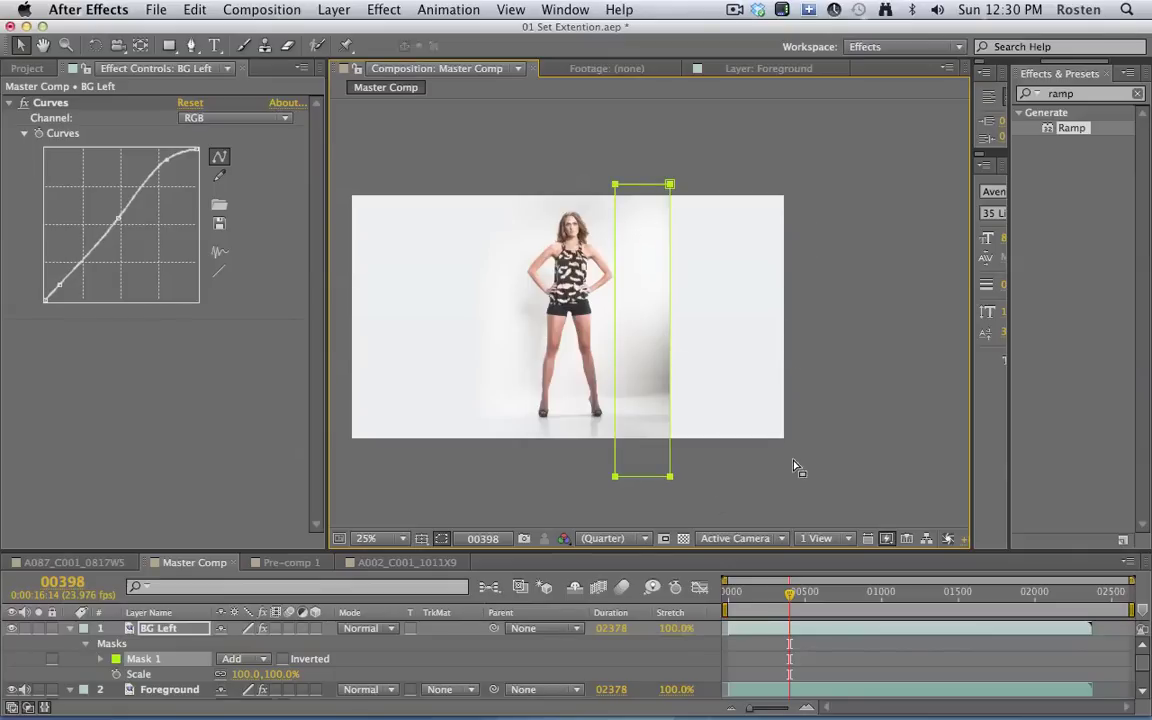
Move the BG Left layer's anchor point onto the mask strip's edge nearest the woman with the Pan Behind tool
click(169, 631)
key(period)
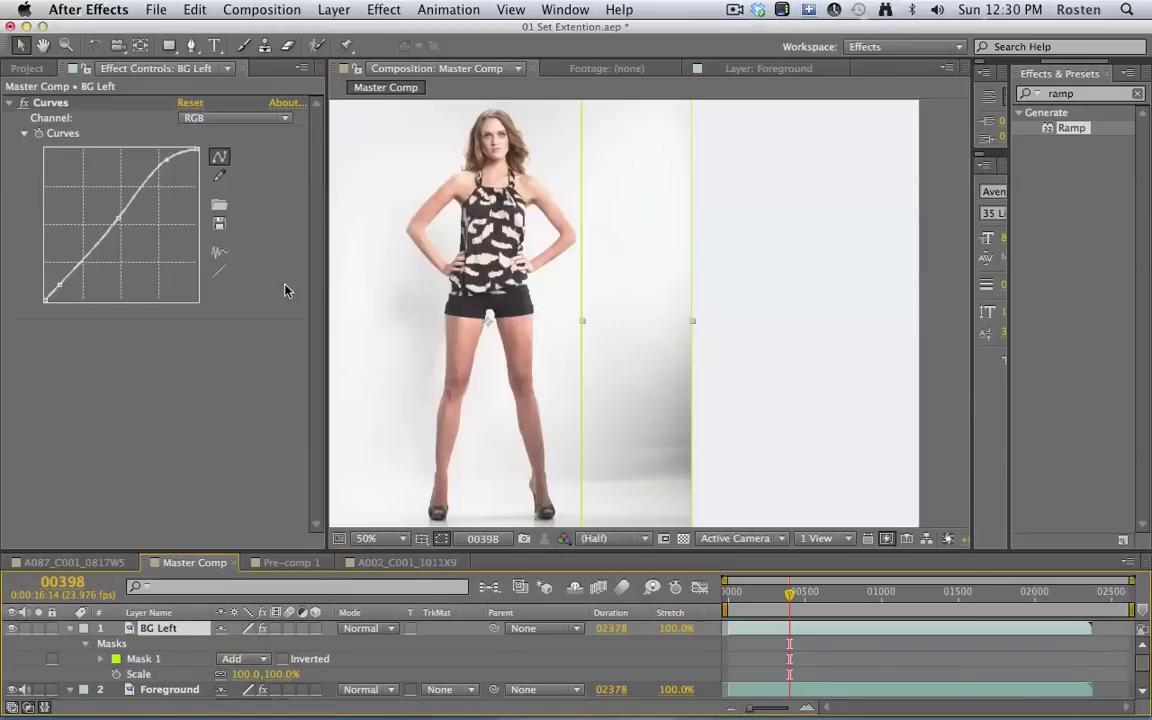
drag(488, 320, 582, 321)
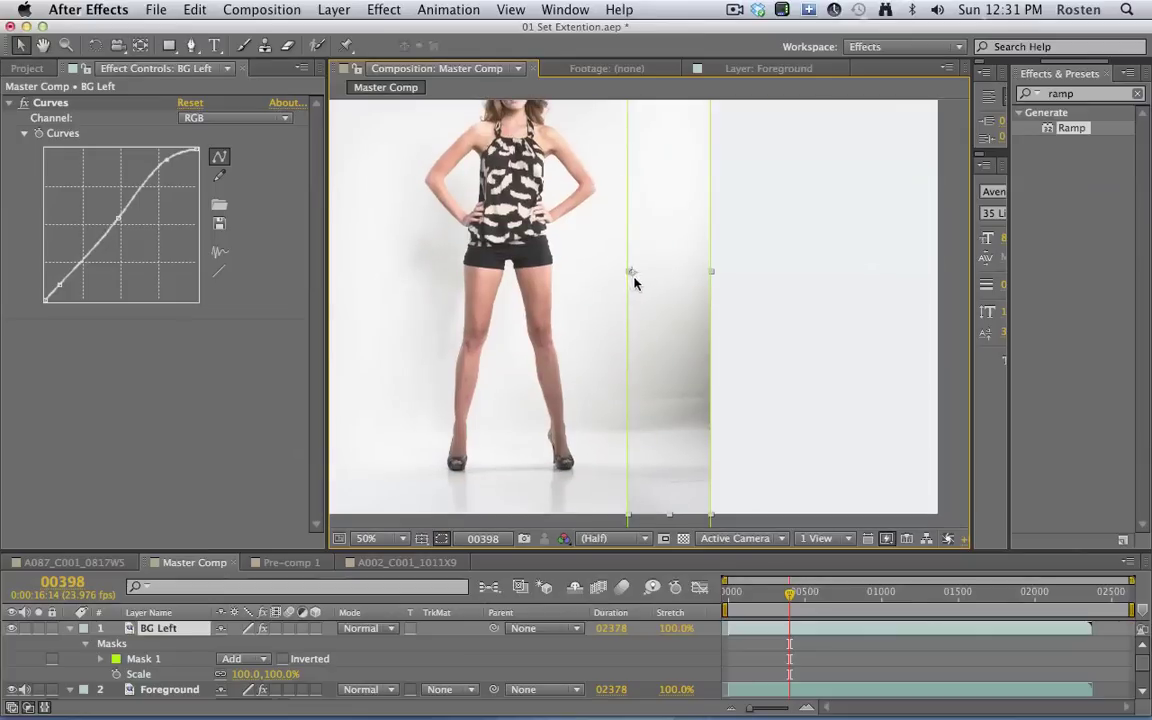
key(period)
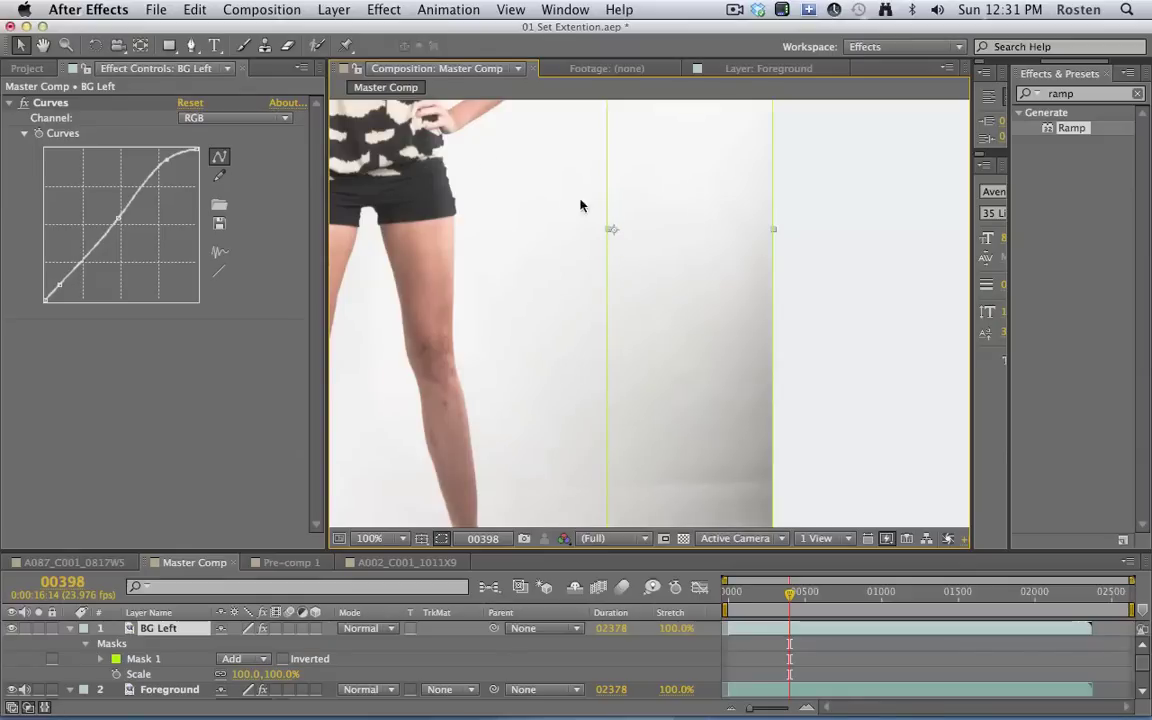
click(141, 45)
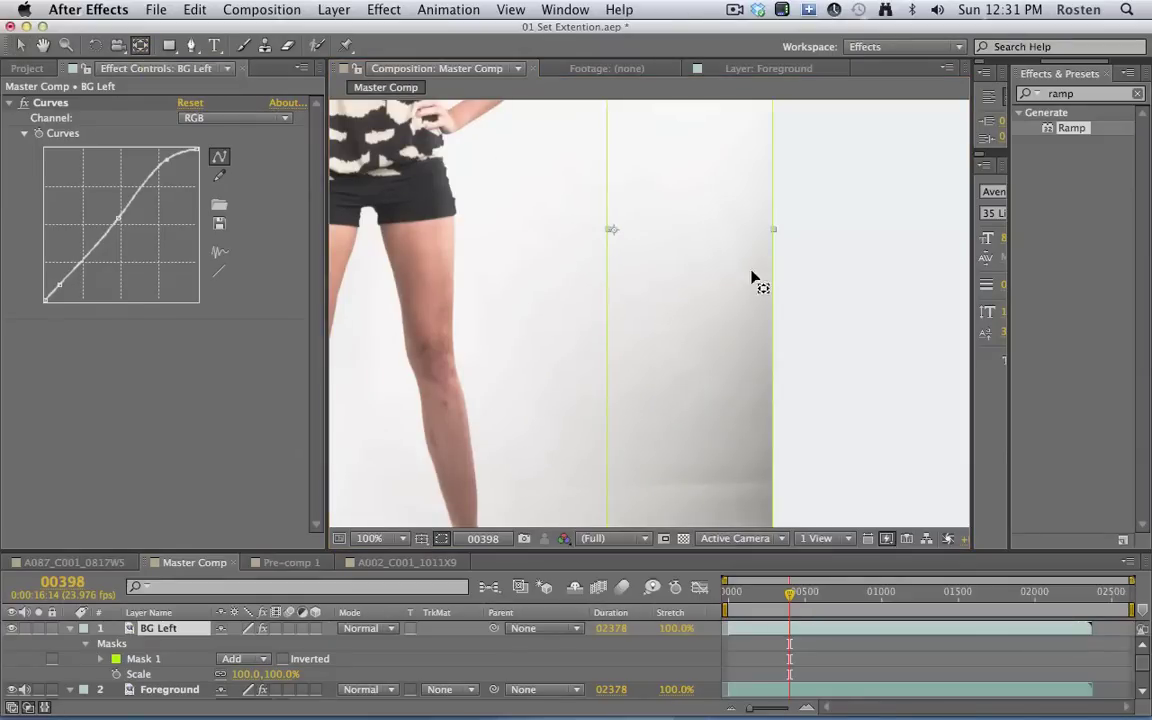
click(613, 232)
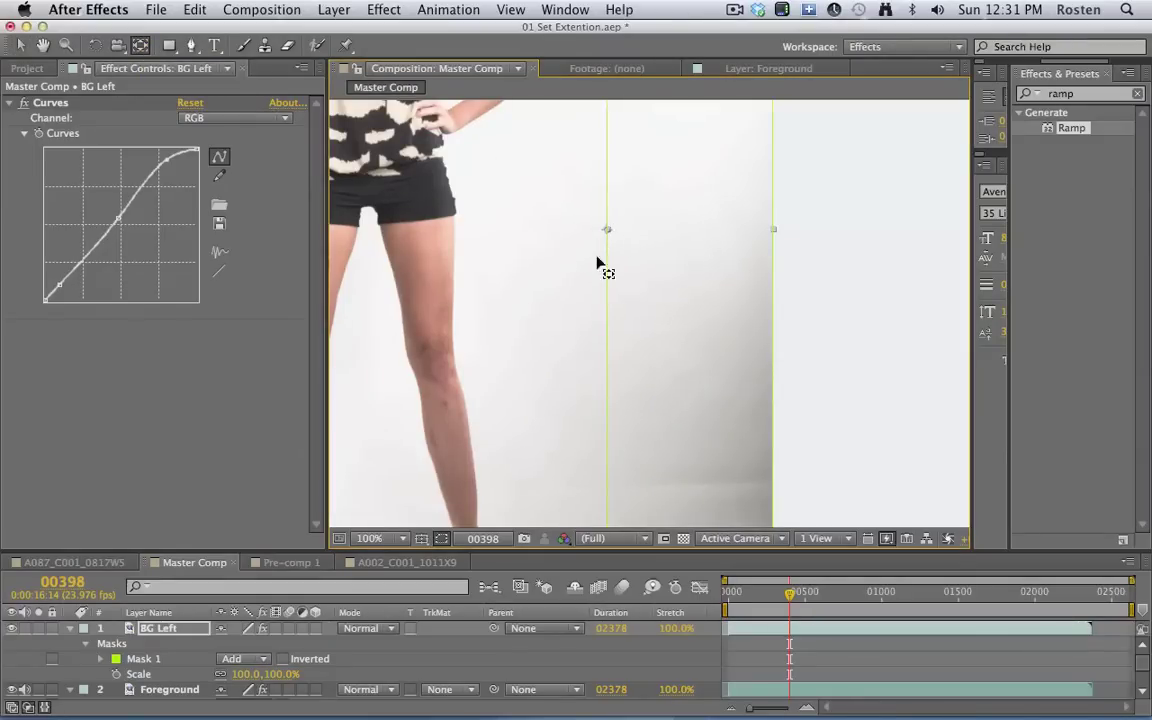
Stretch BG Left horizontally to a scale of 374% at 100% height so the backdrop strip reaches the frame edge
click(163, 634)
key(s)
key(s)
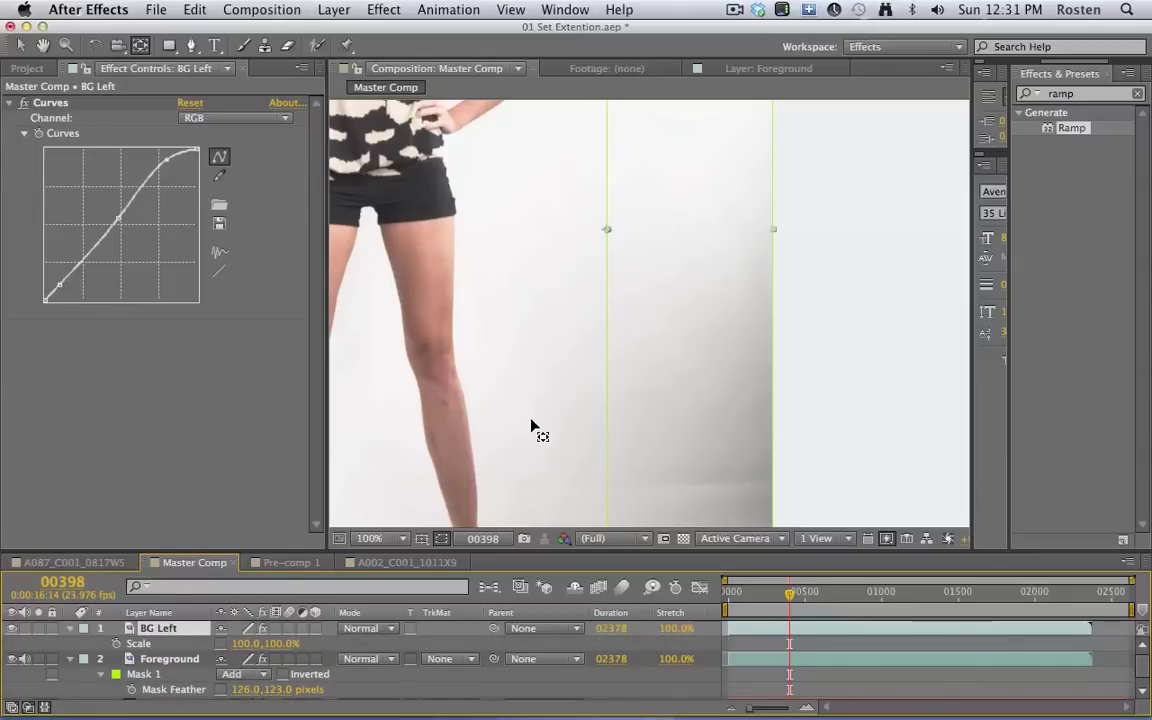
key(comma)
key(comma)
drag(280, 647, 418, 559)
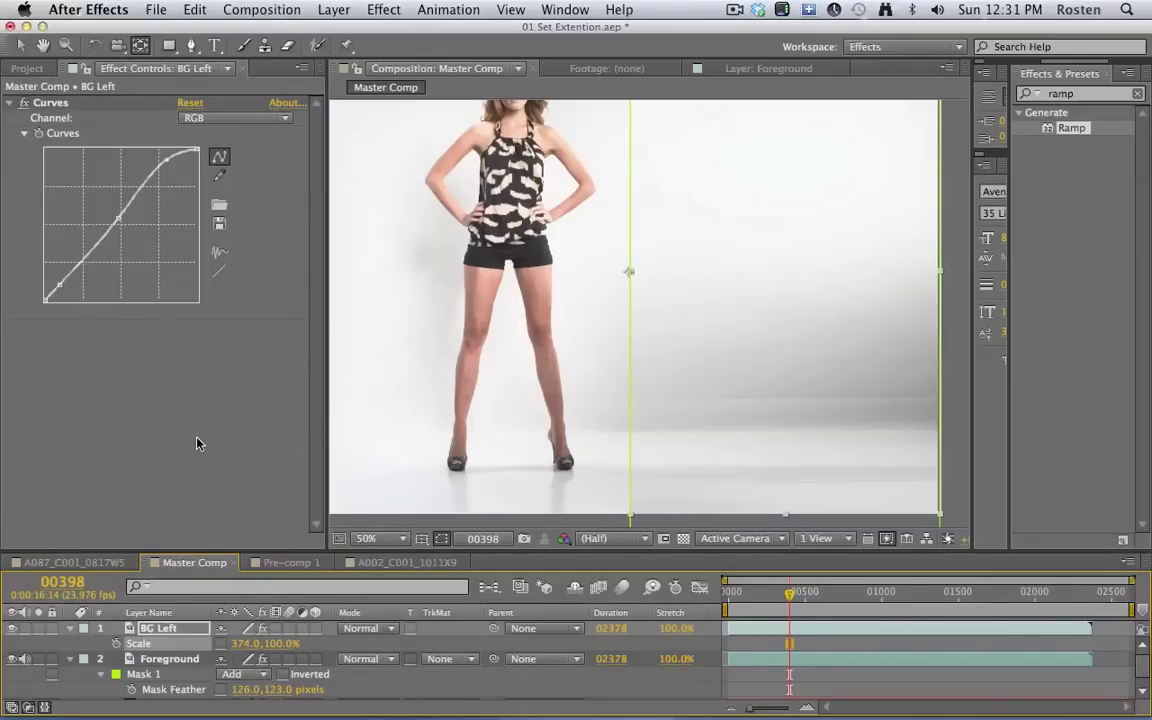
scroll(510, 358, up, 1)
scroll(518, 405, down, 3)
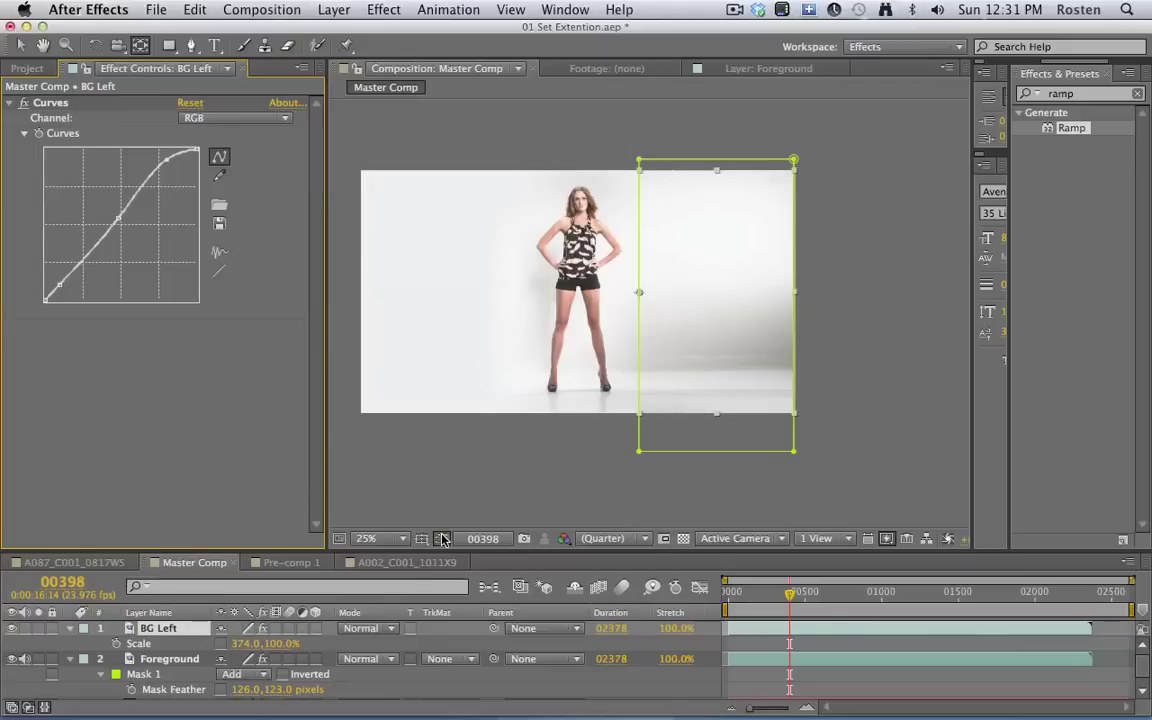
click(500, 428)
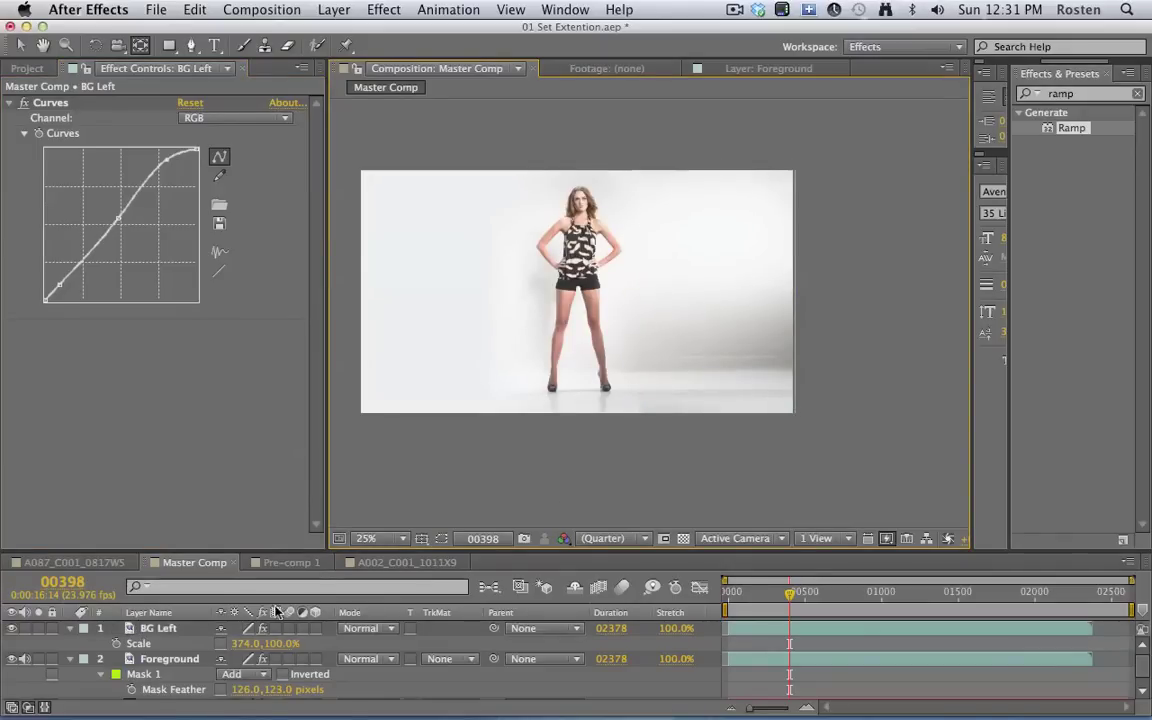
Feather the BG Left mask by 14 px horizontally and widen the layer's horizontal scale to 393%
click(174, 631)
key(f)
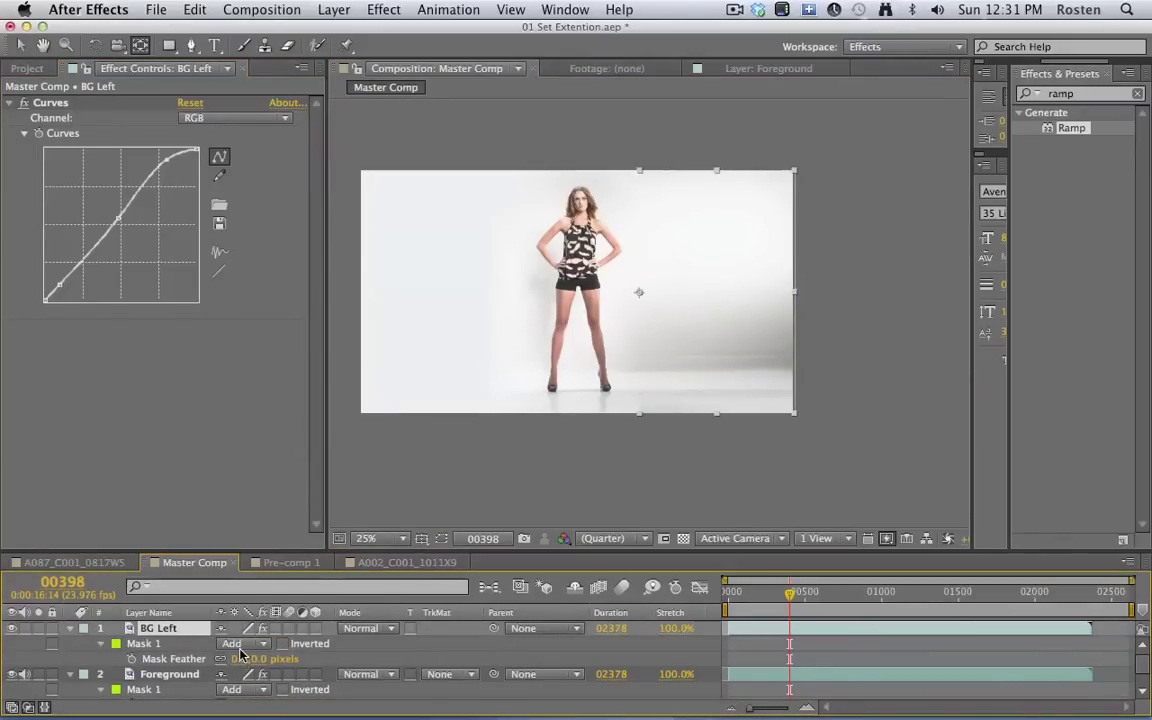
key(m)
click(239, 651)
key(Escape)
key(f)
drag(236, 659, 262, 659)
key(shift+s)
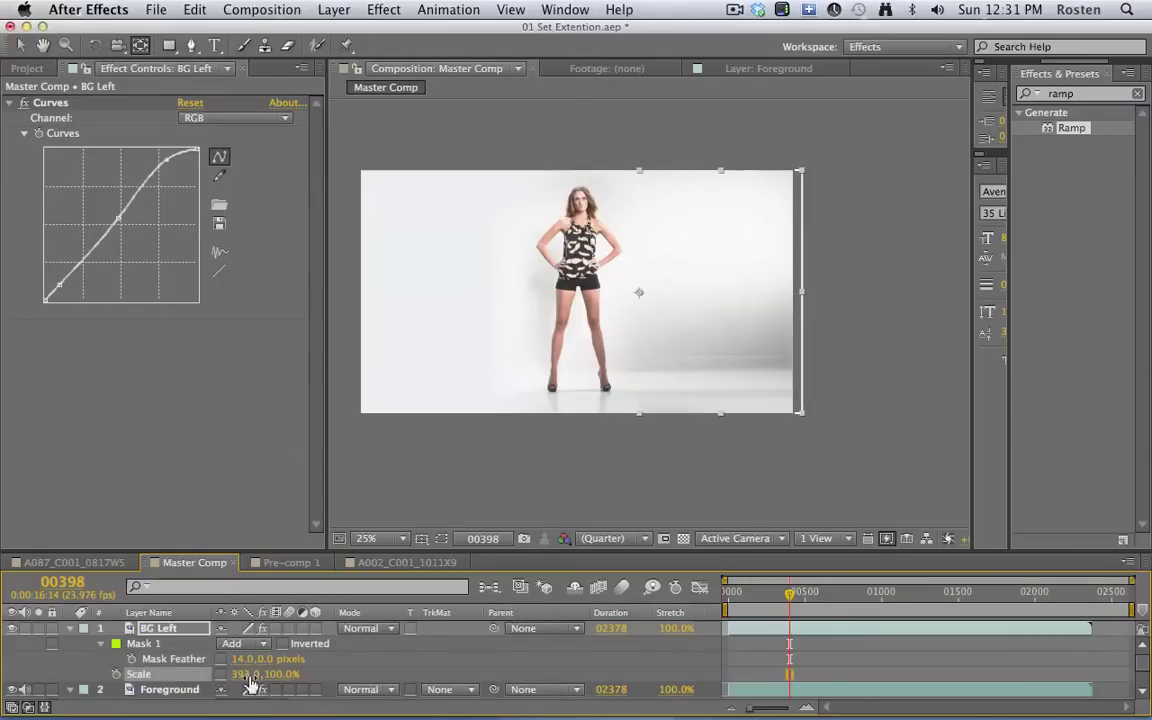
click(625, 497)
key(v)
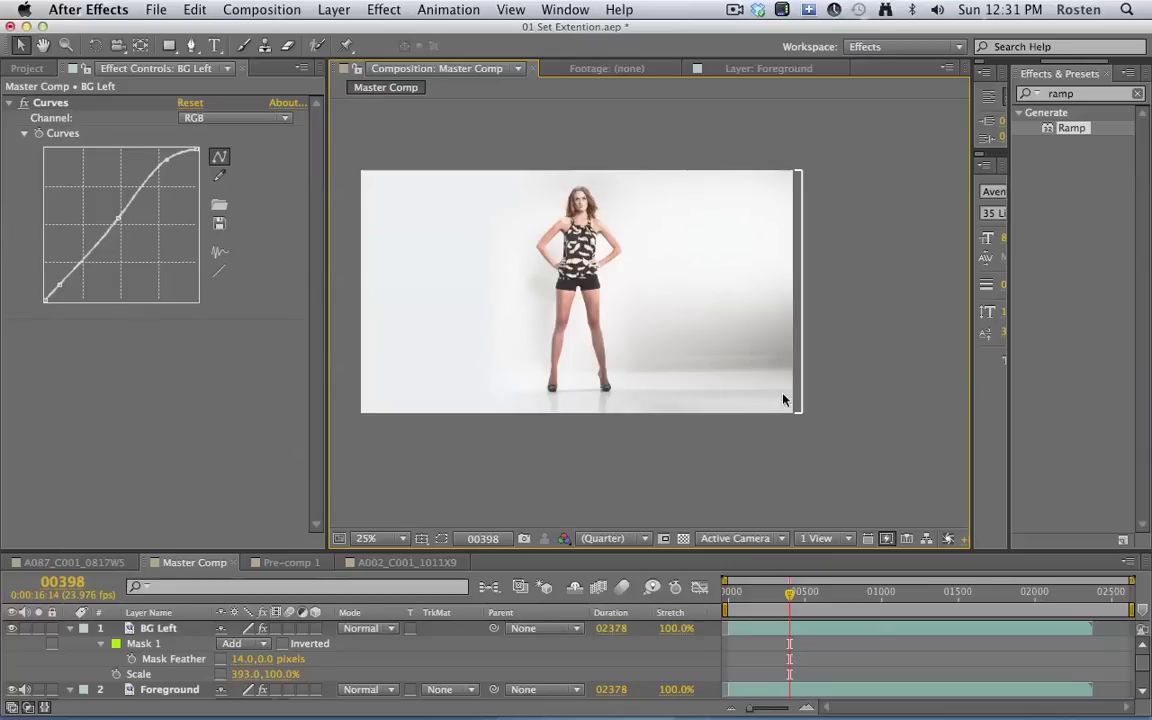
Duplicate the Foreground layer and rename the copy BG Left
click(140, 628)
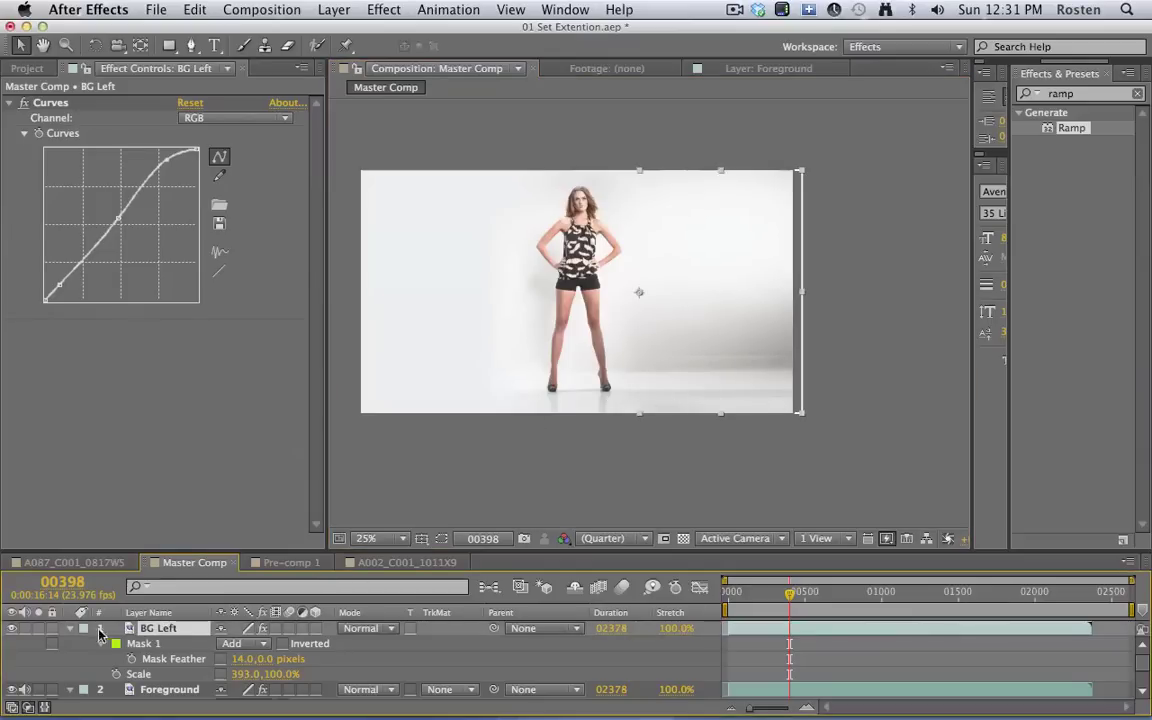
click(68, 628)
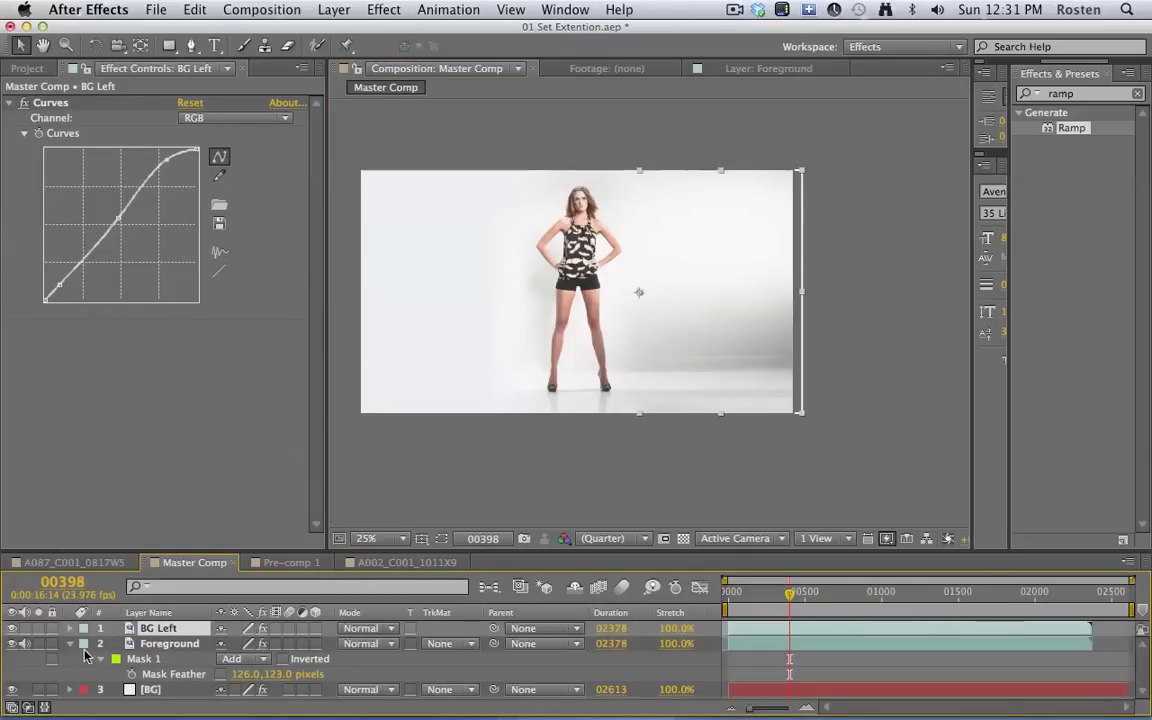
click(184, 645)
key(super+d)
key(Return)
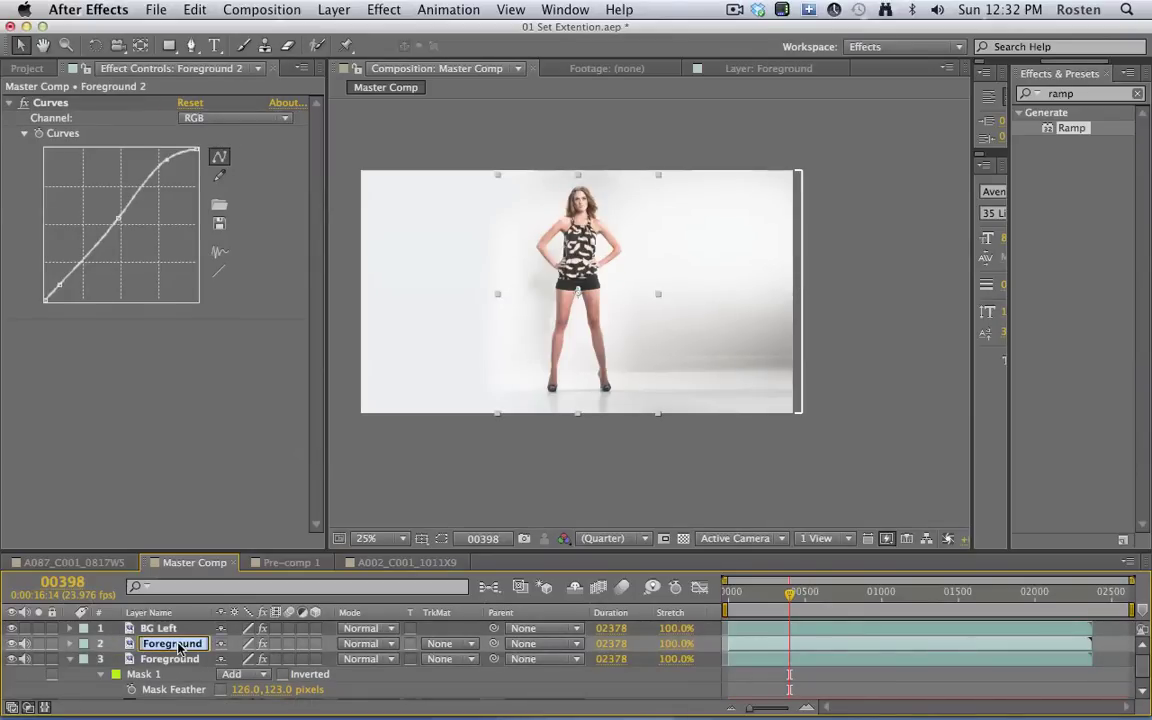
text(BG)
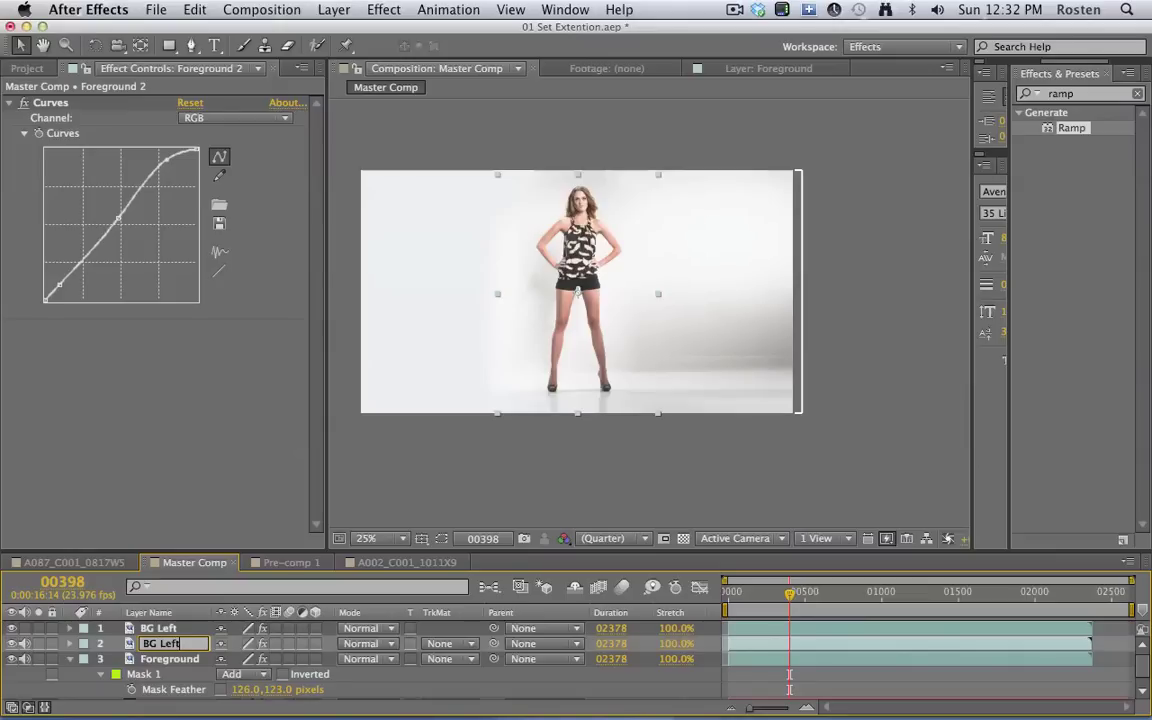
text(Left)
key(Return)
Rename the already stretched backdrop strip layer at the head of the stack as BG right
click(176, 629)
key(Return)
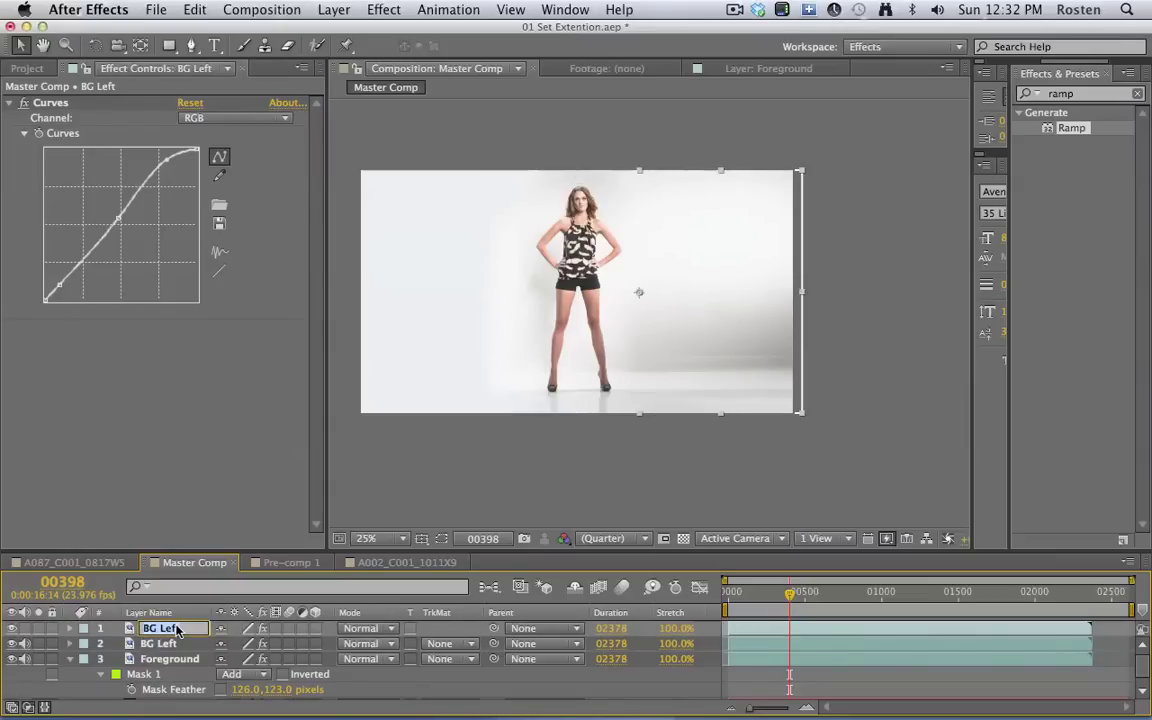
text(BG right)
key(Return)
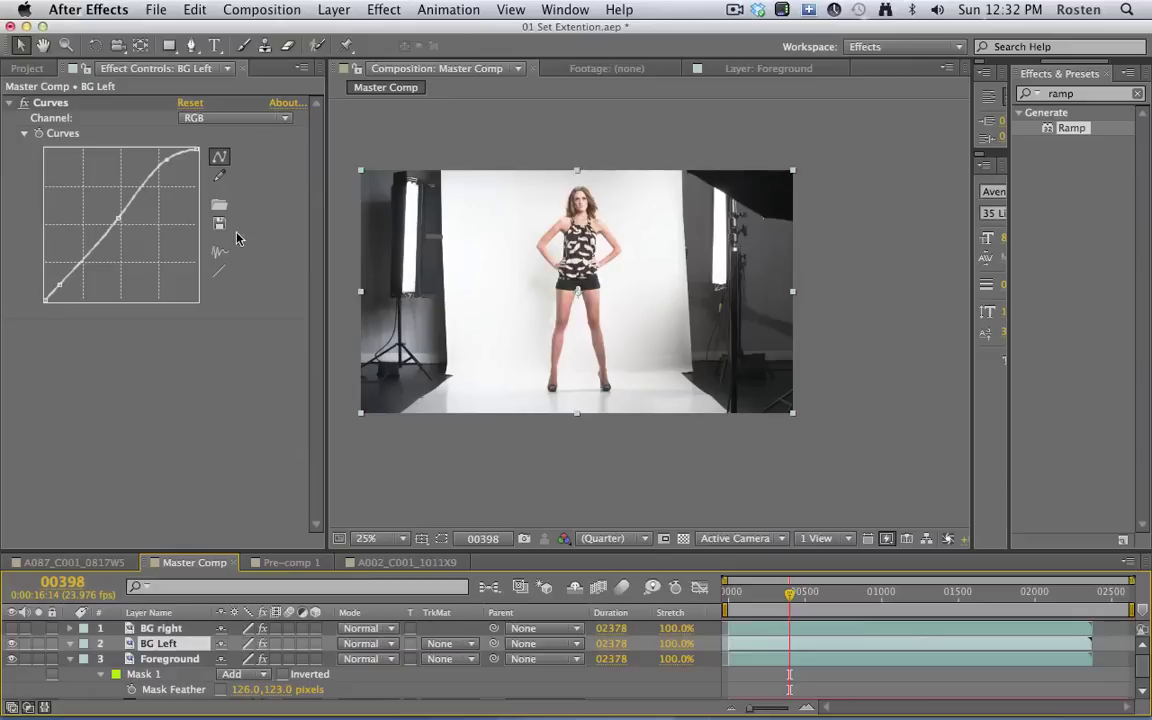
Draw a full-height rectangular mask strip on BG Left beside the woman and move the layer's anchor point to the strip edge nearest her
click(169, 47)
drag(444, 161, 508, 420)
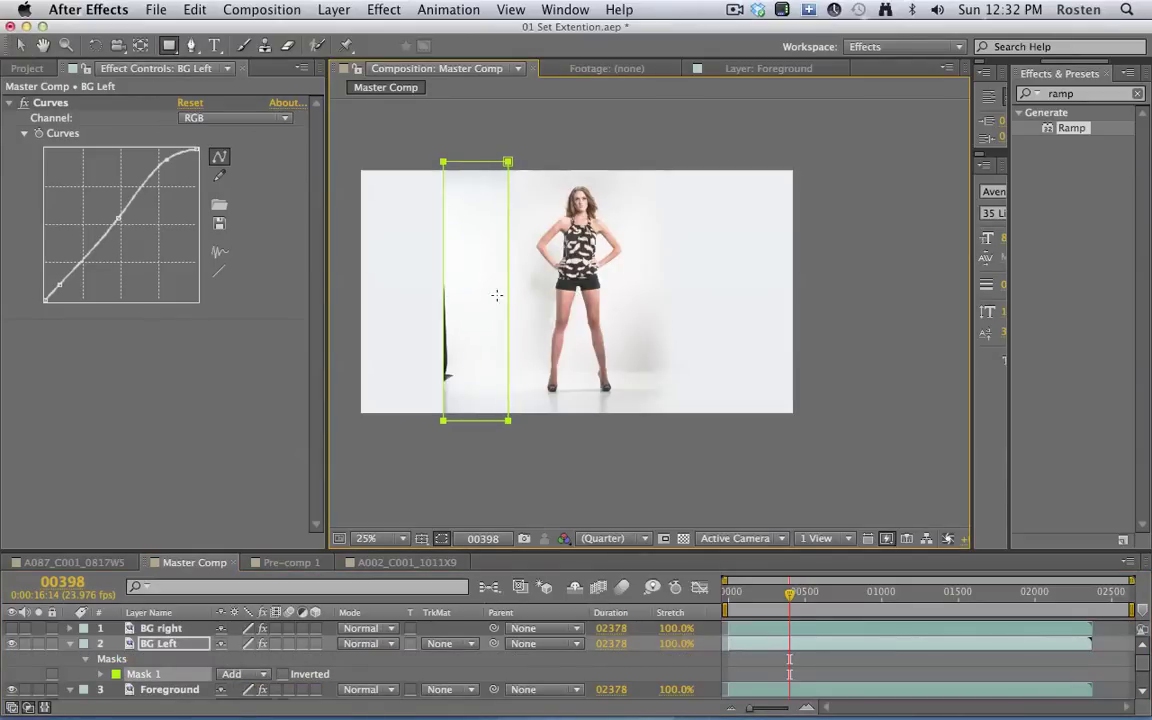
click(139, 46)
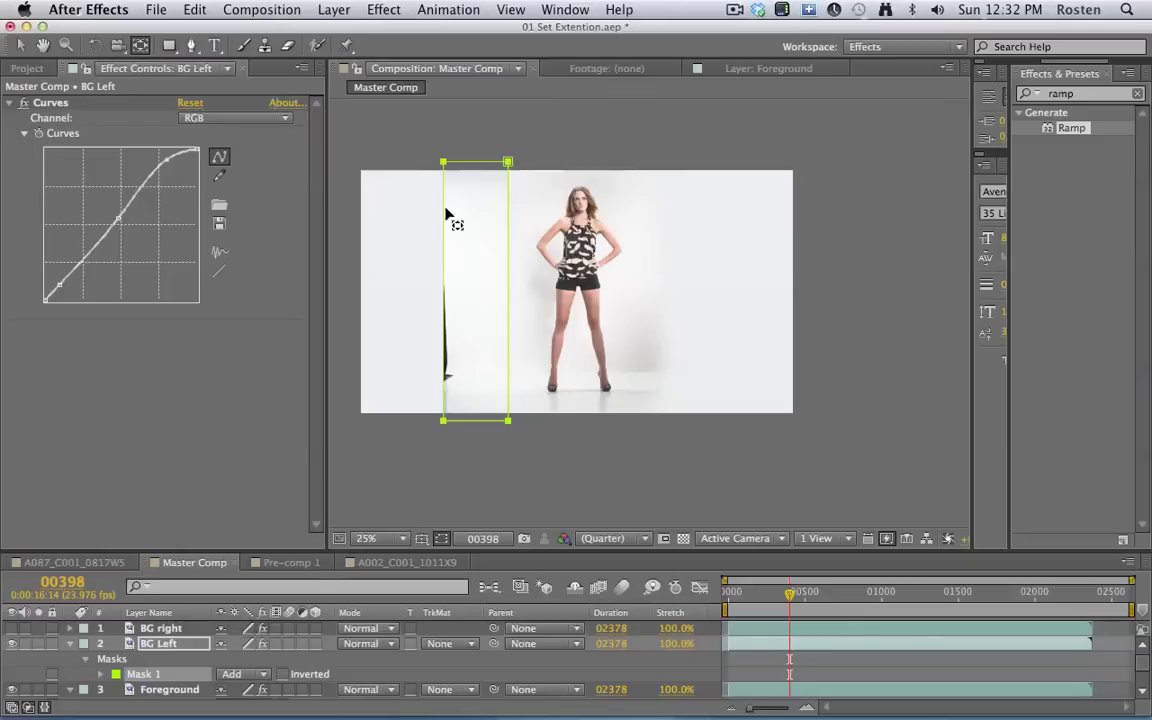
click(150, 644)
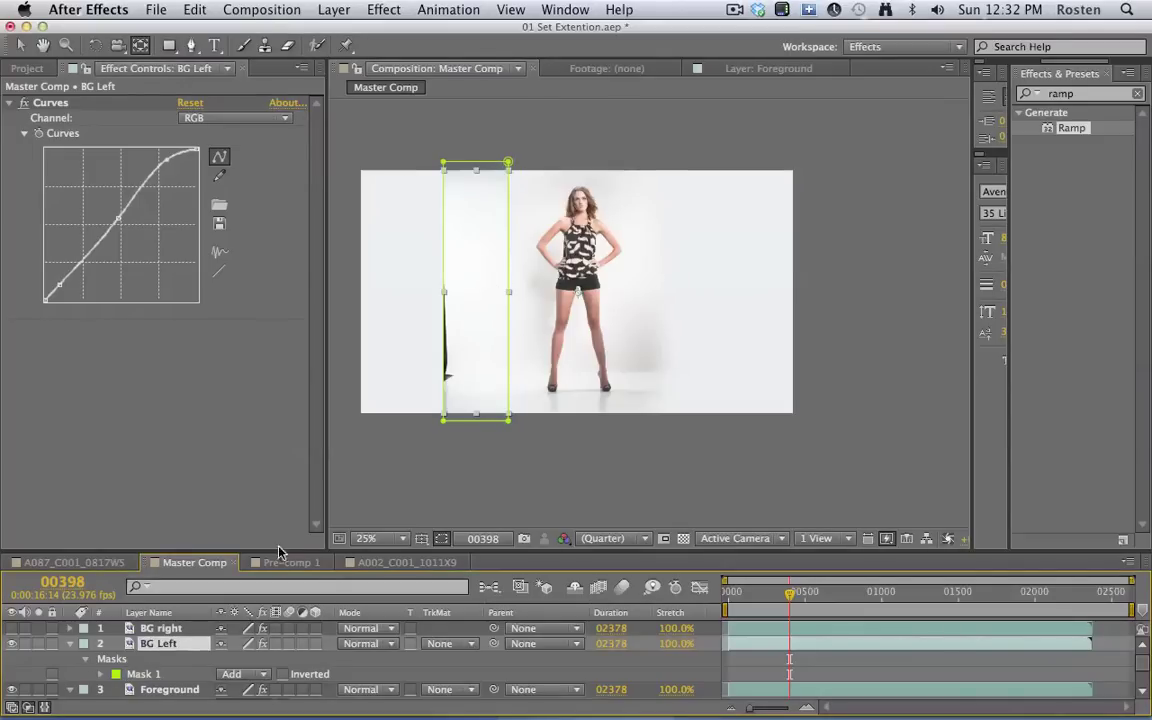
click(578, 297)
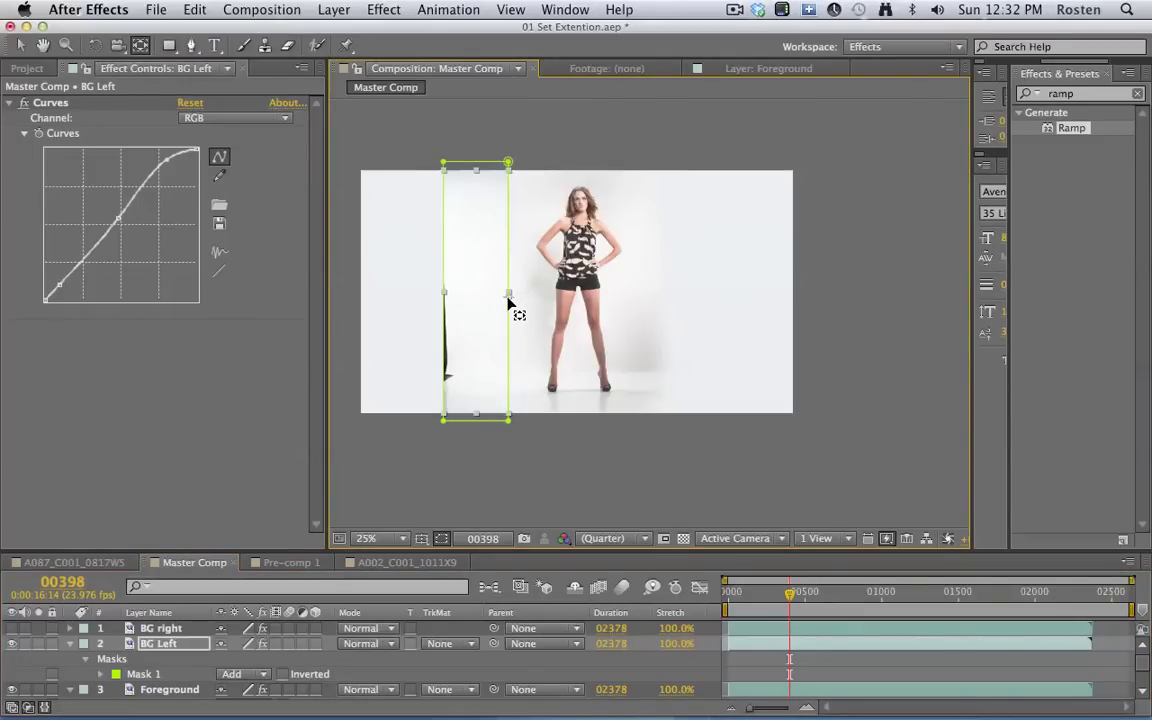
Stretch BG Left horizontally to a scale of 279% at 100% height so the strip extends past the frame edge
click(173, 648)
key(s)
drag(242, 658, 348, 635)
drag(240, 658, 262, 658)
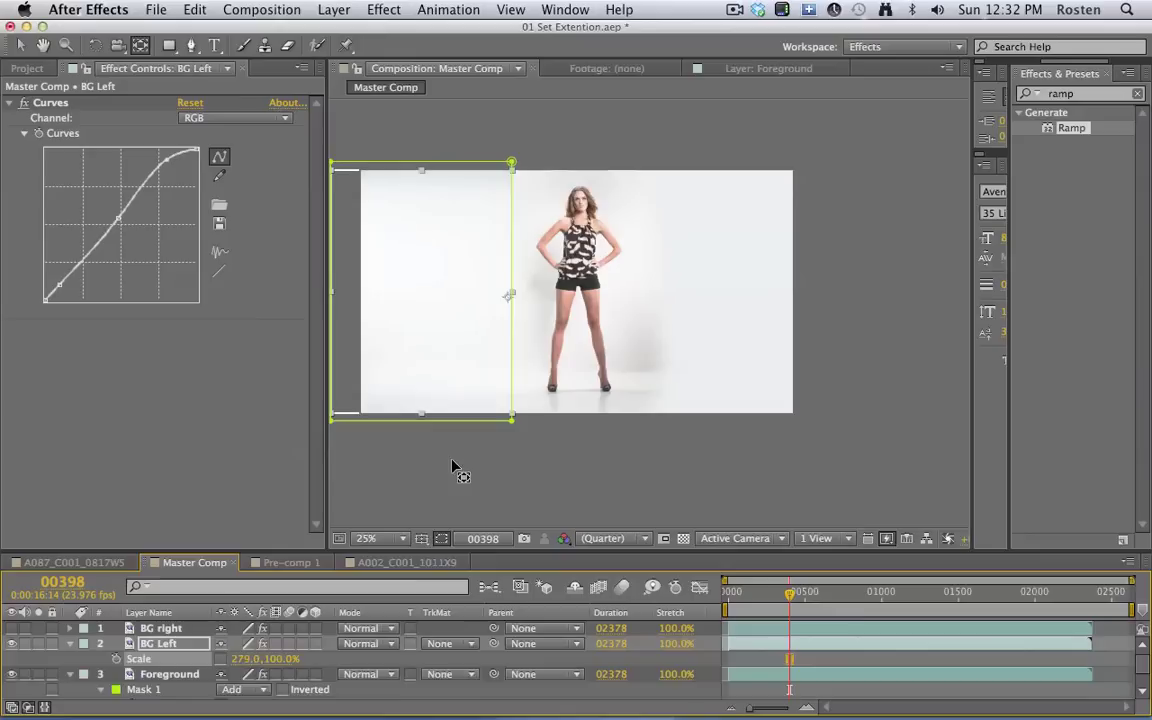
Feather the BG Left mask by 23 px horizontally and turn the BG right layer's visibility back on
key(f)
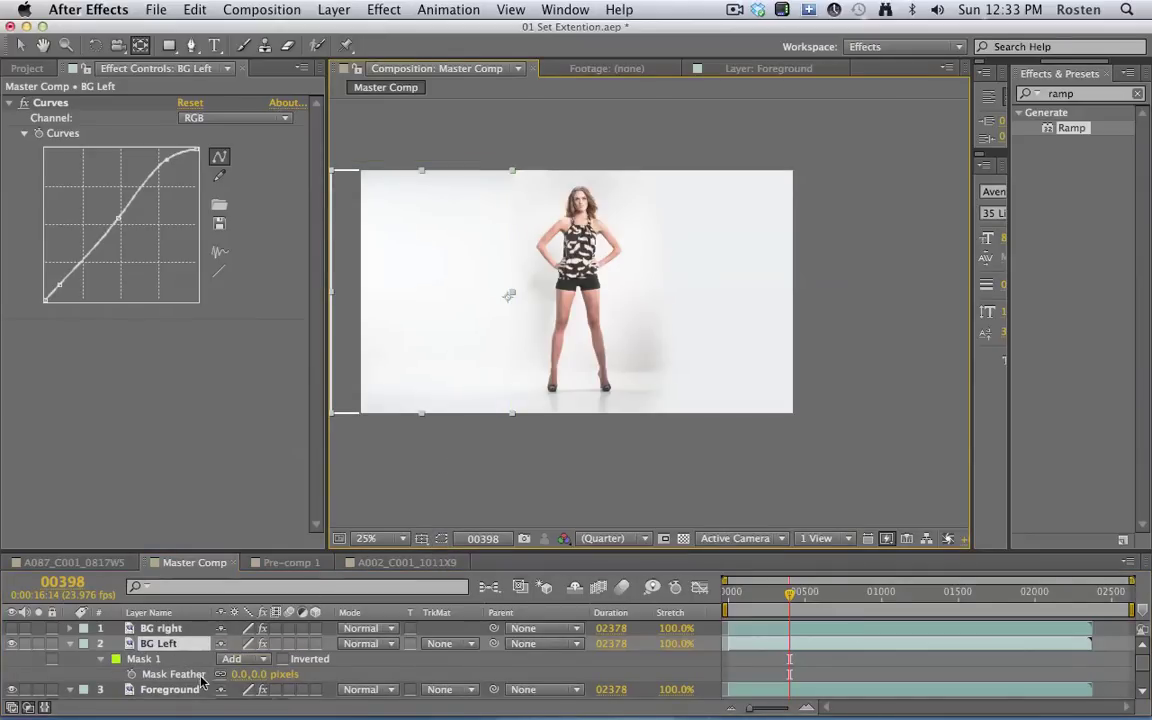
drag(243, 682, 261, 680)
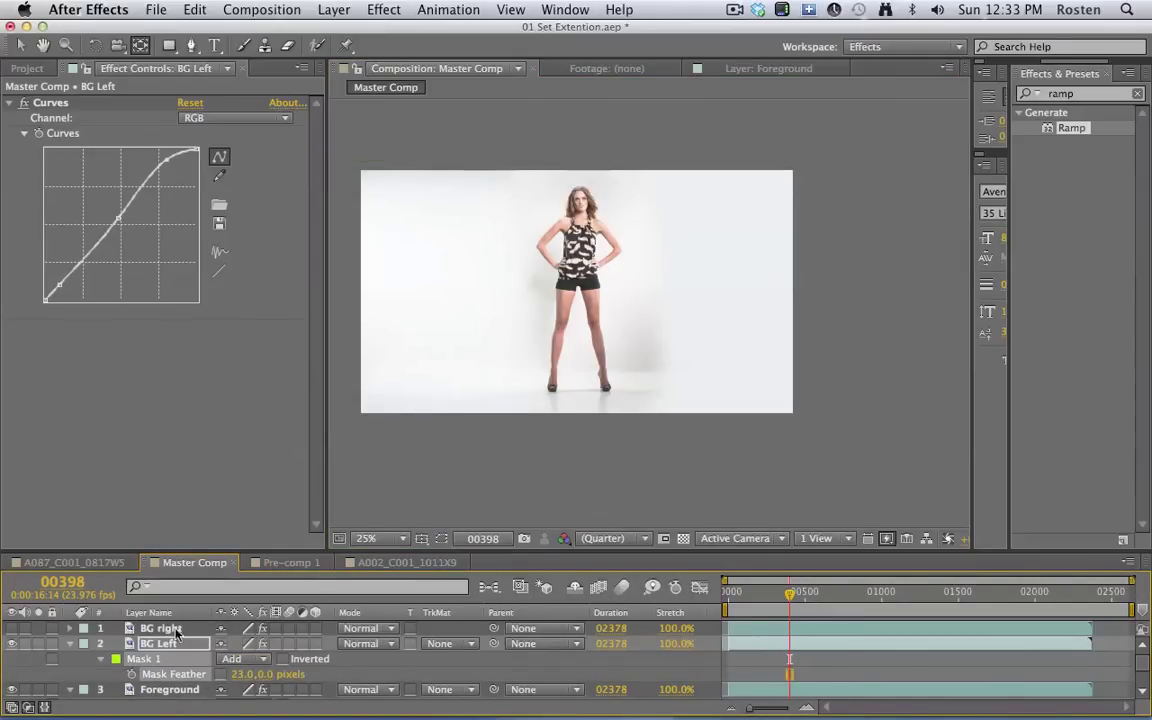
click(13, 628)
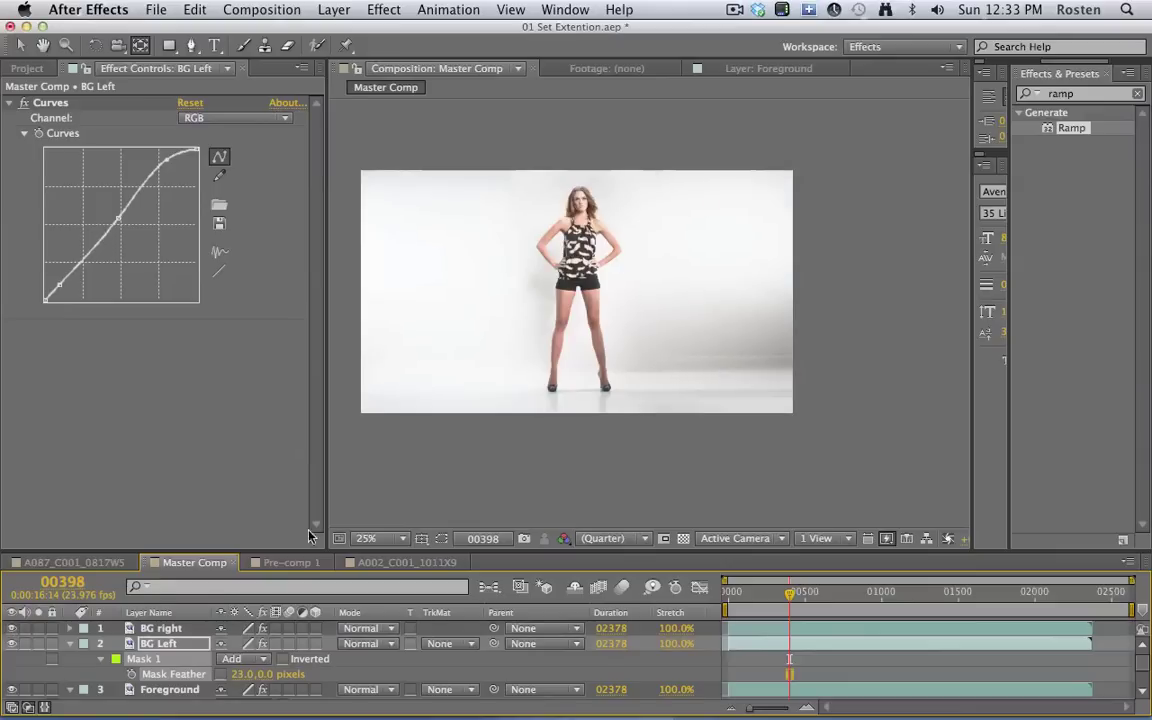
Preview playback from about frame 176 and go to about frame 581 to check both backdrop extensions against the moving woman
click(755, 600)
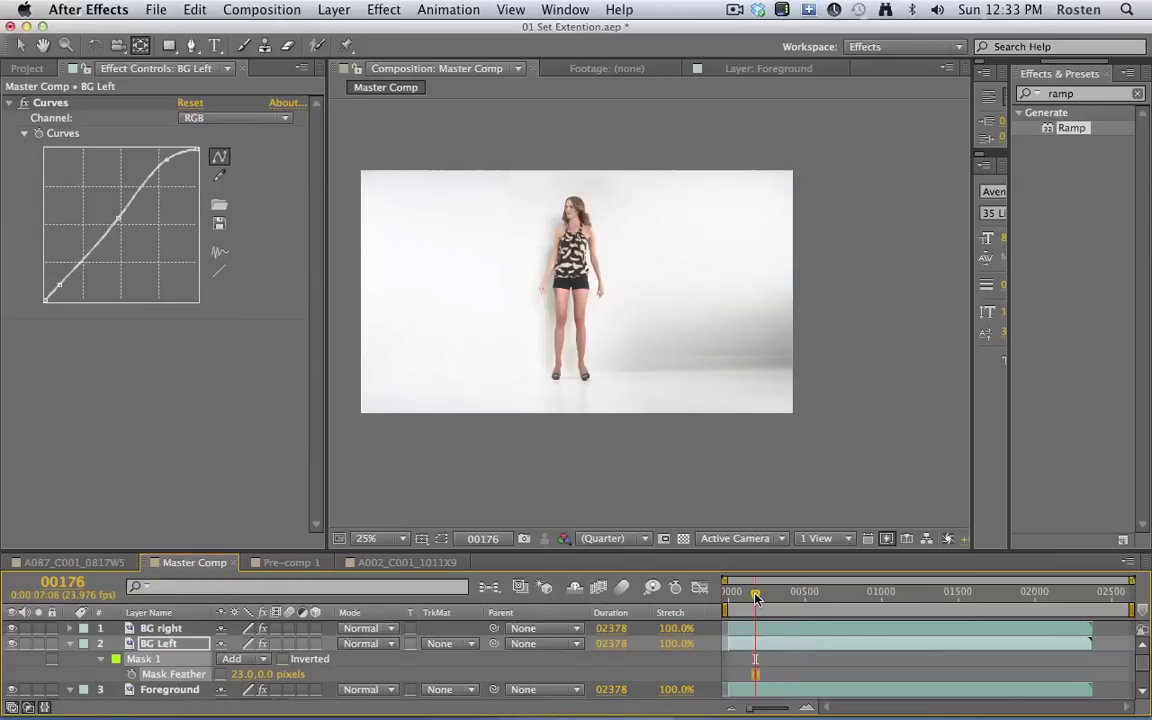
key(KP_0)
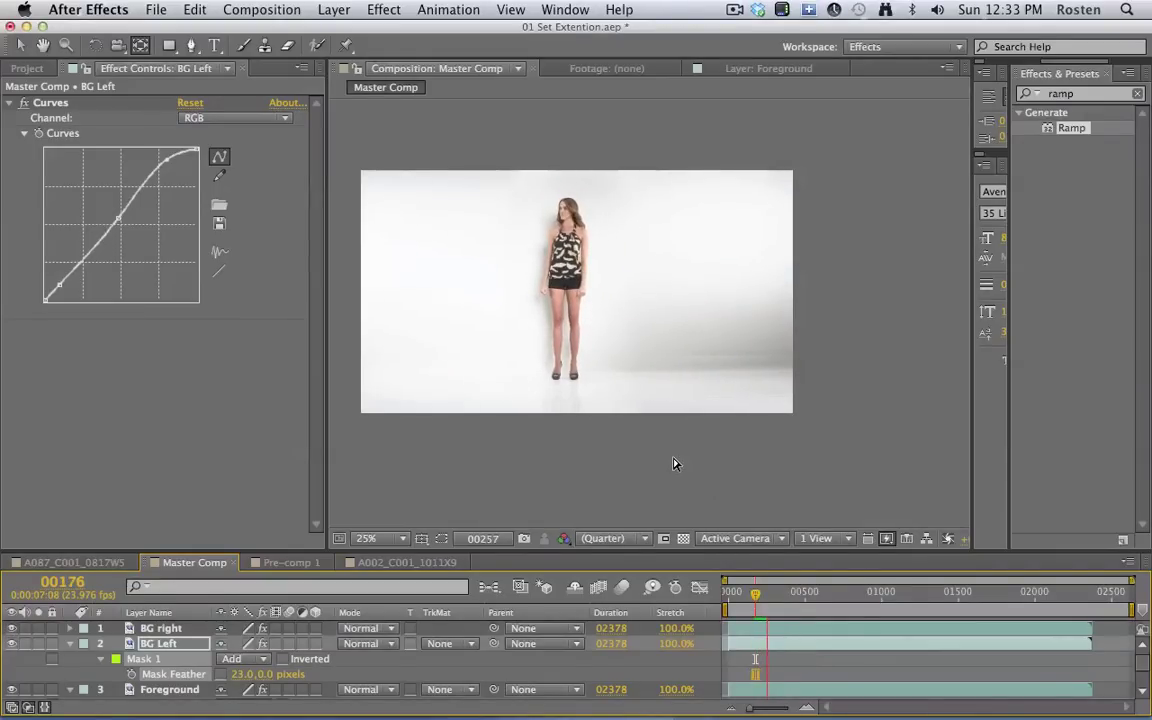
key(space)
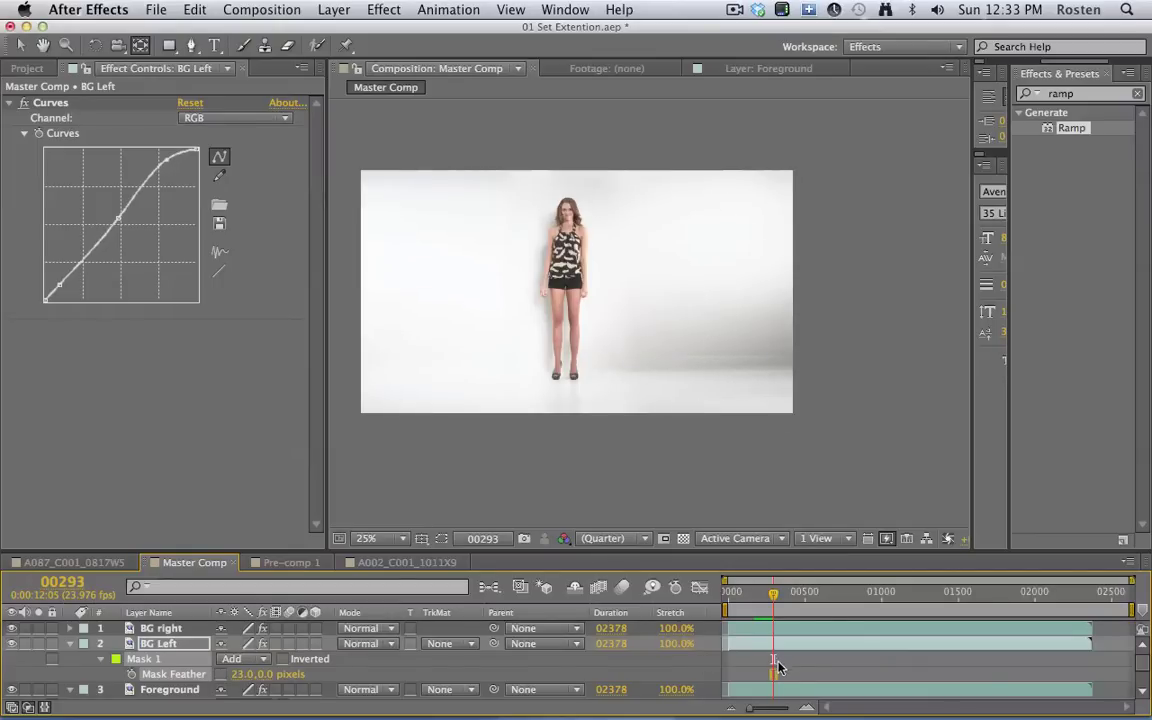
click(816, 596)
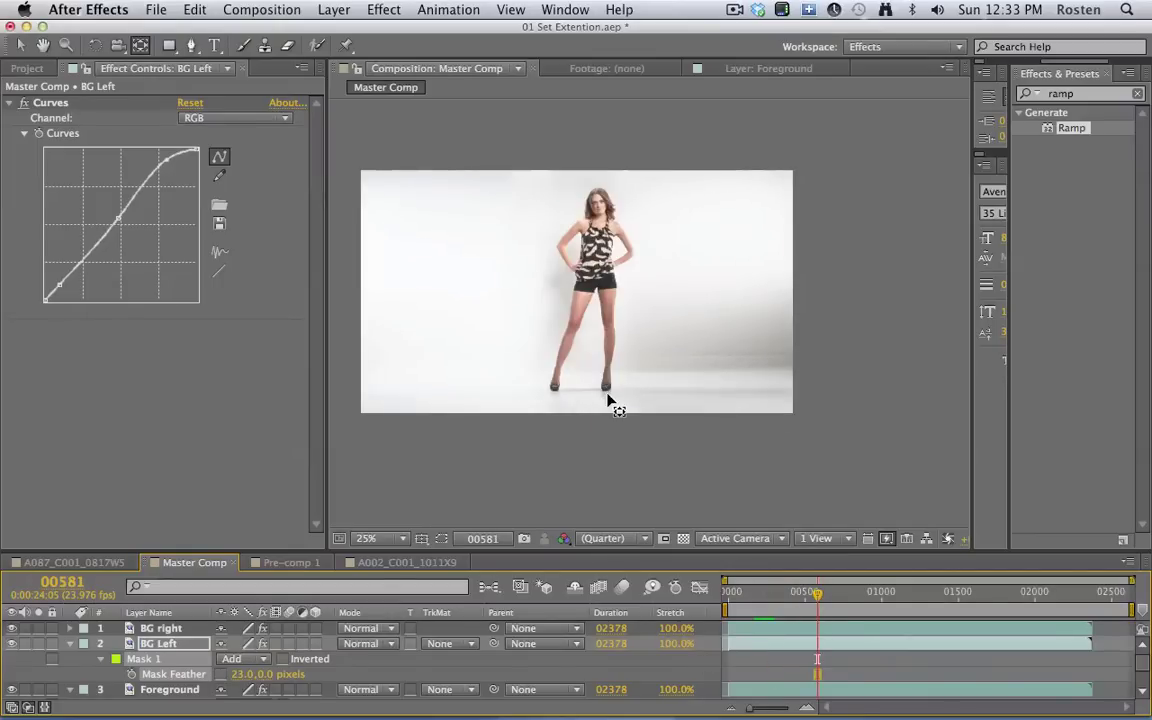
Find the Fast Blur effect and apply it to BG right with a blurriness of 7.0 in both dimensions
key(v)
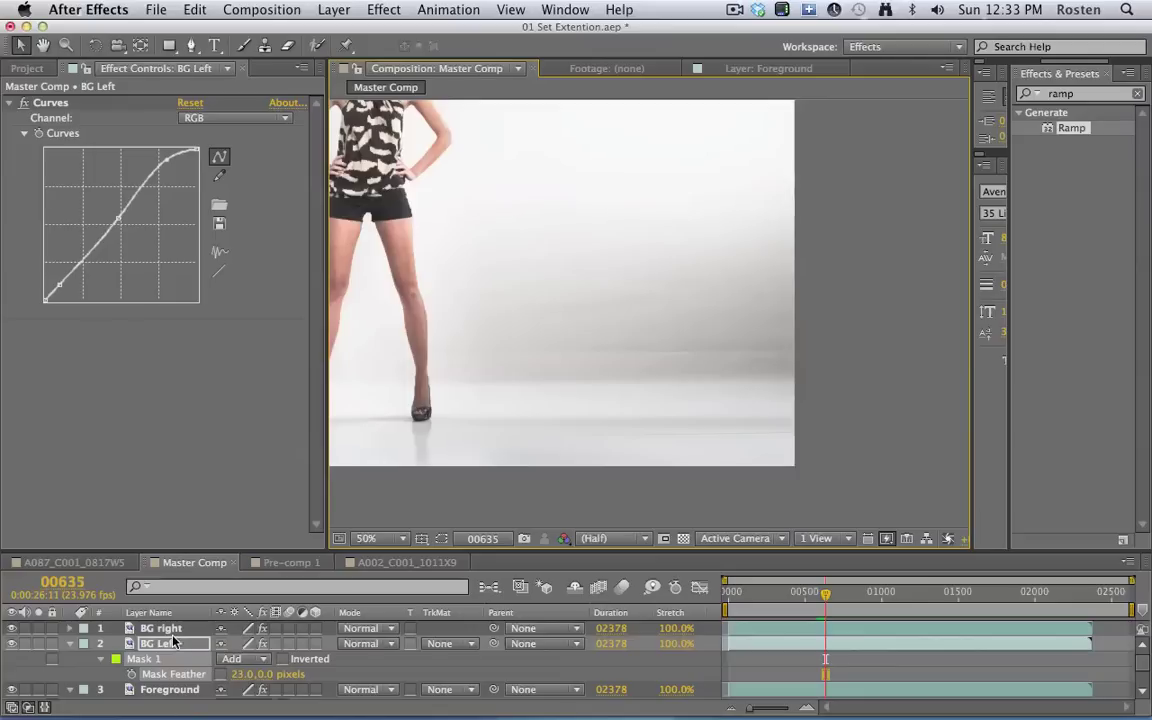
click(169, 630)
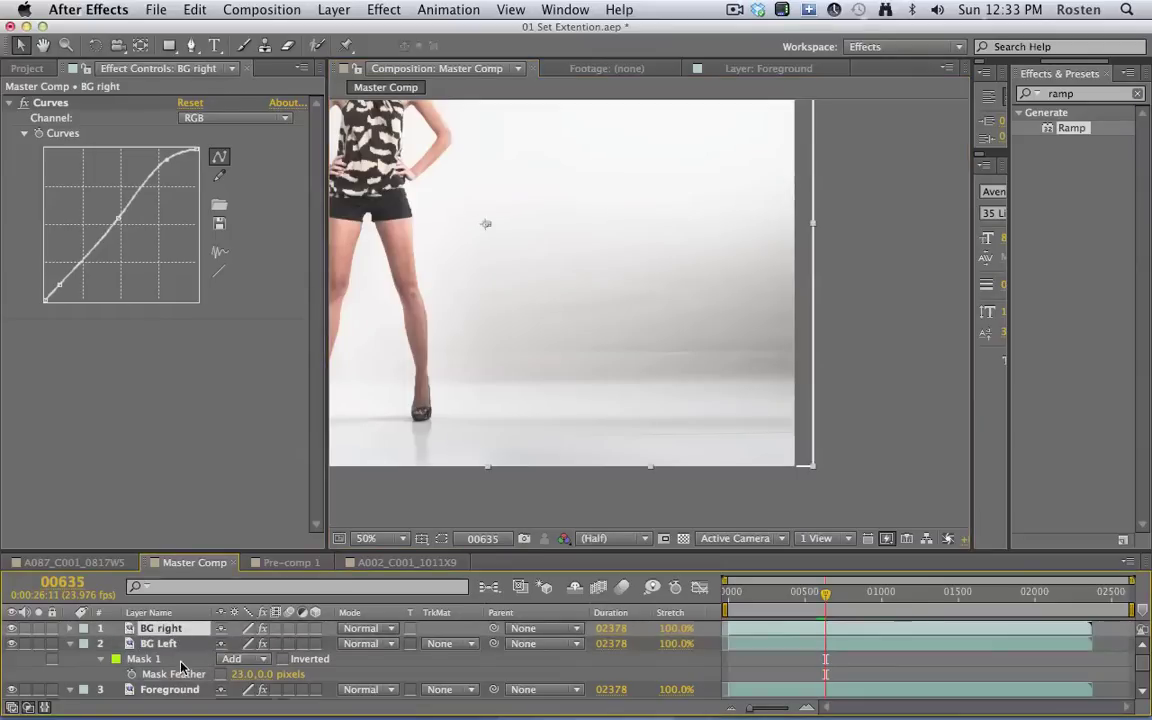
double_click(1078, 97)
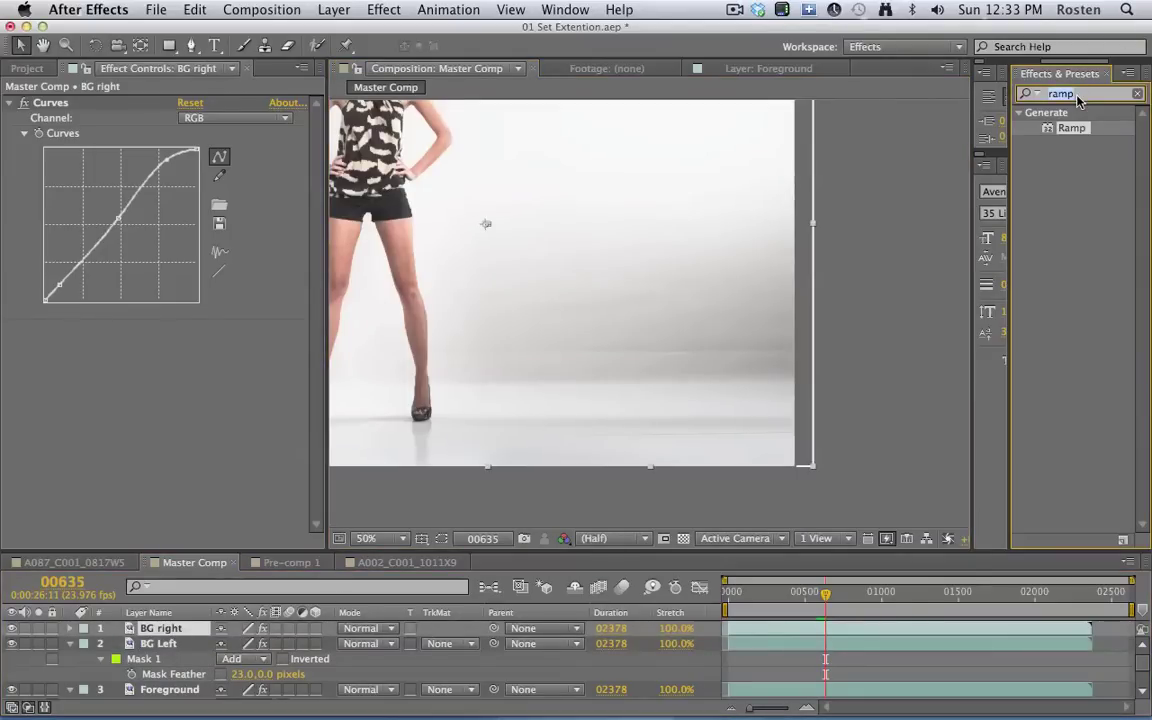
text(blur)
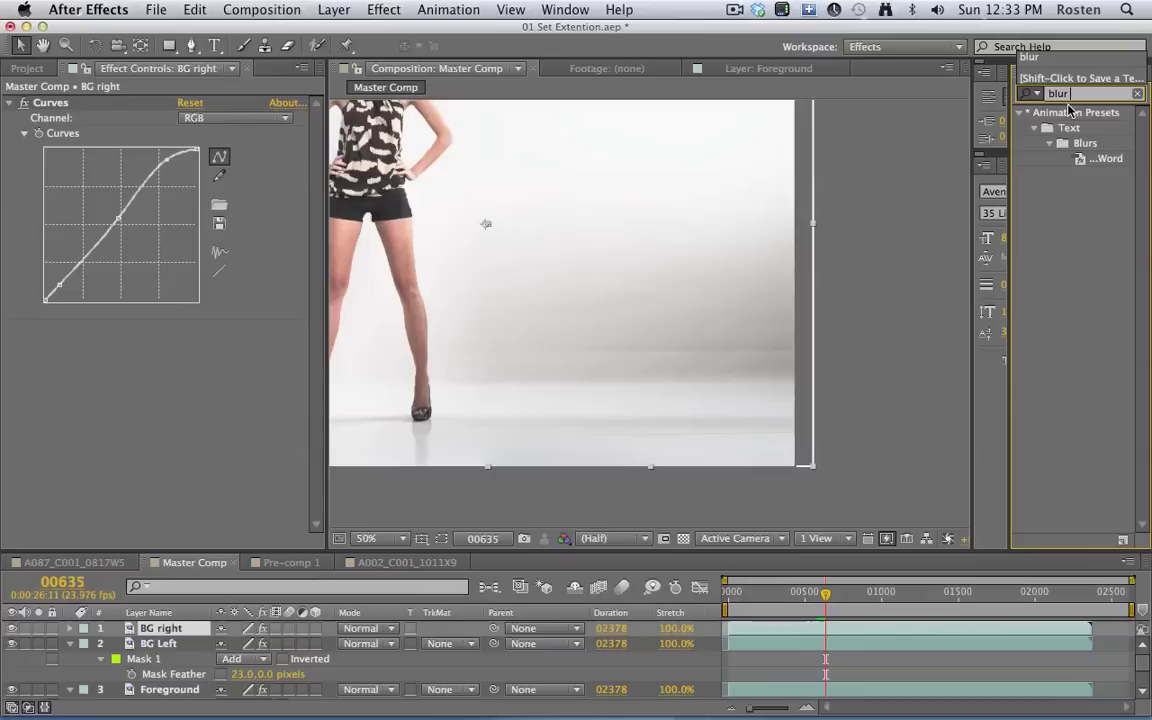
double_click(1069, 98)
key(BackSpace)
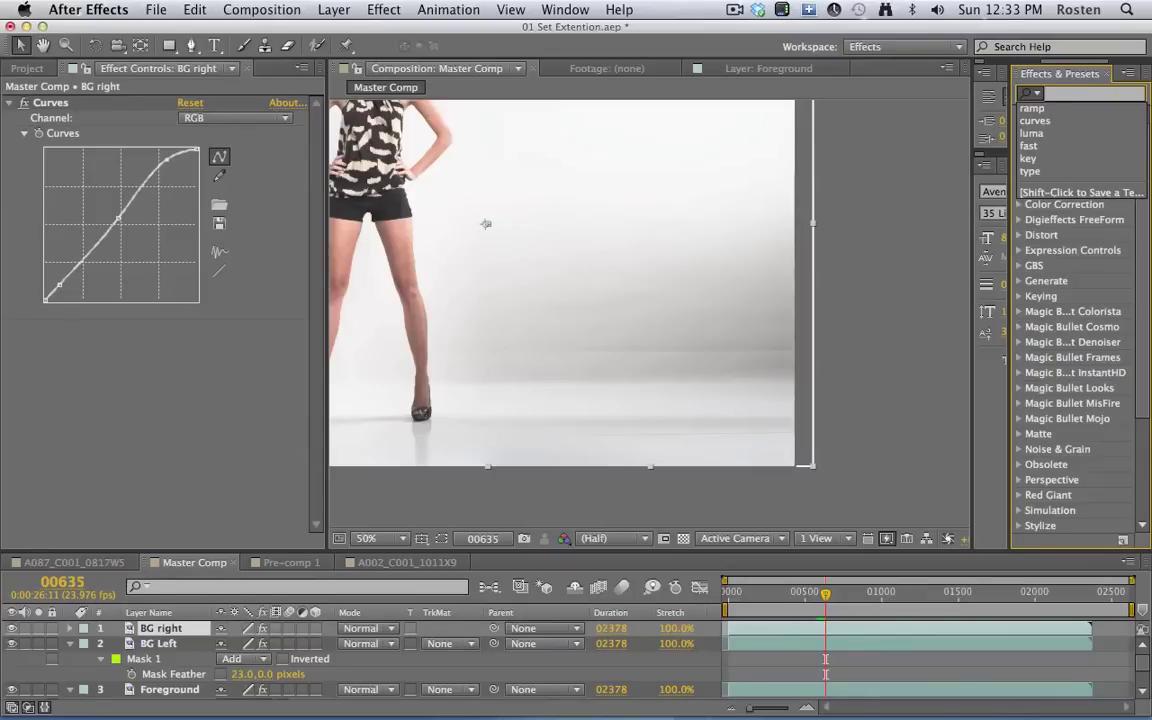
text(fast)
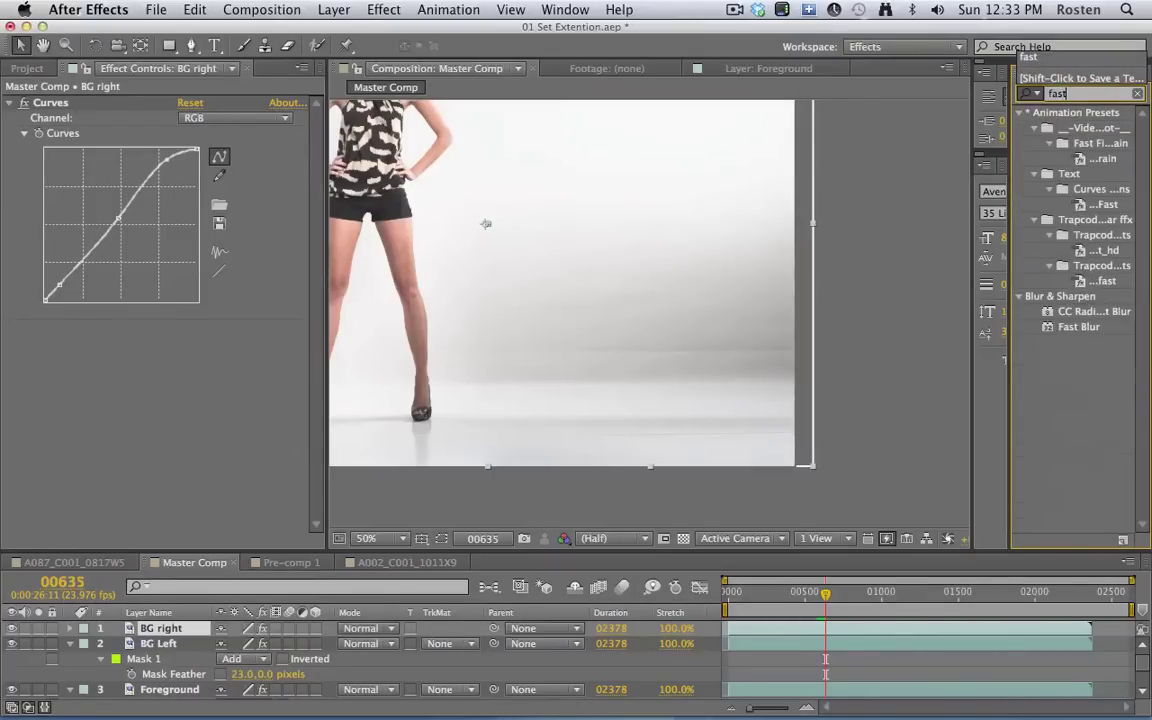
text( blur)
drag(1078, 143, 188, 338)
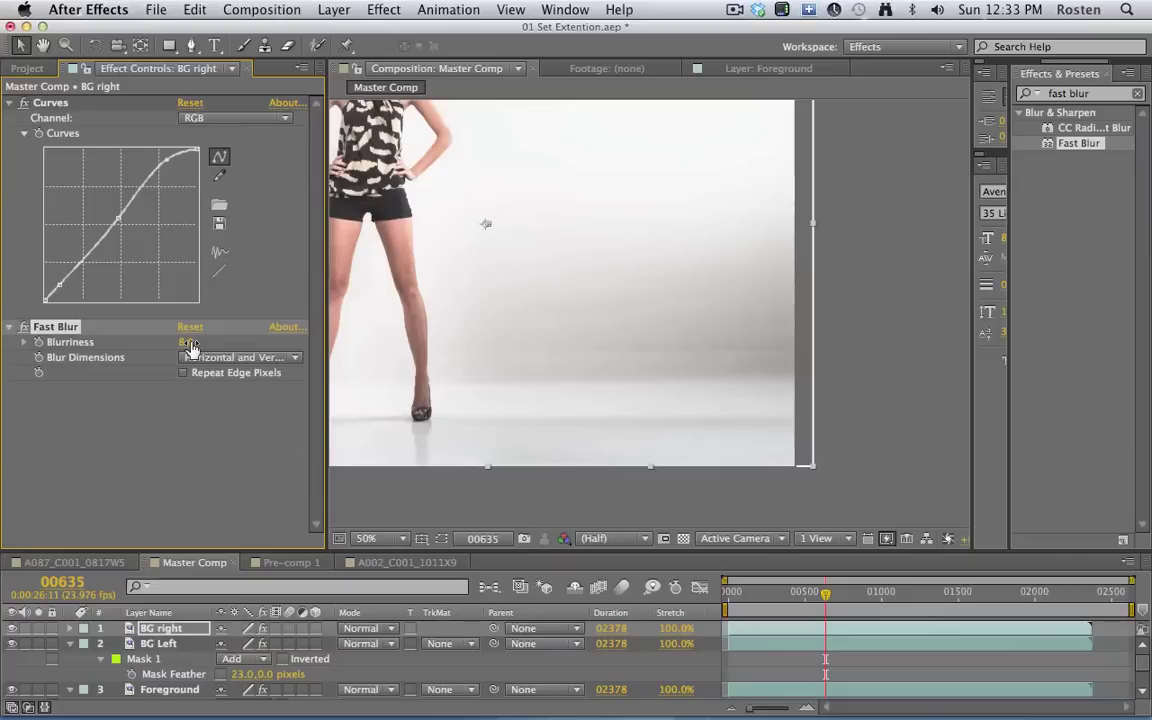
Copy the Fast Blur effect with 7.0 blurriness onto BG Left and collapse the layers' properties
click(160, 644)
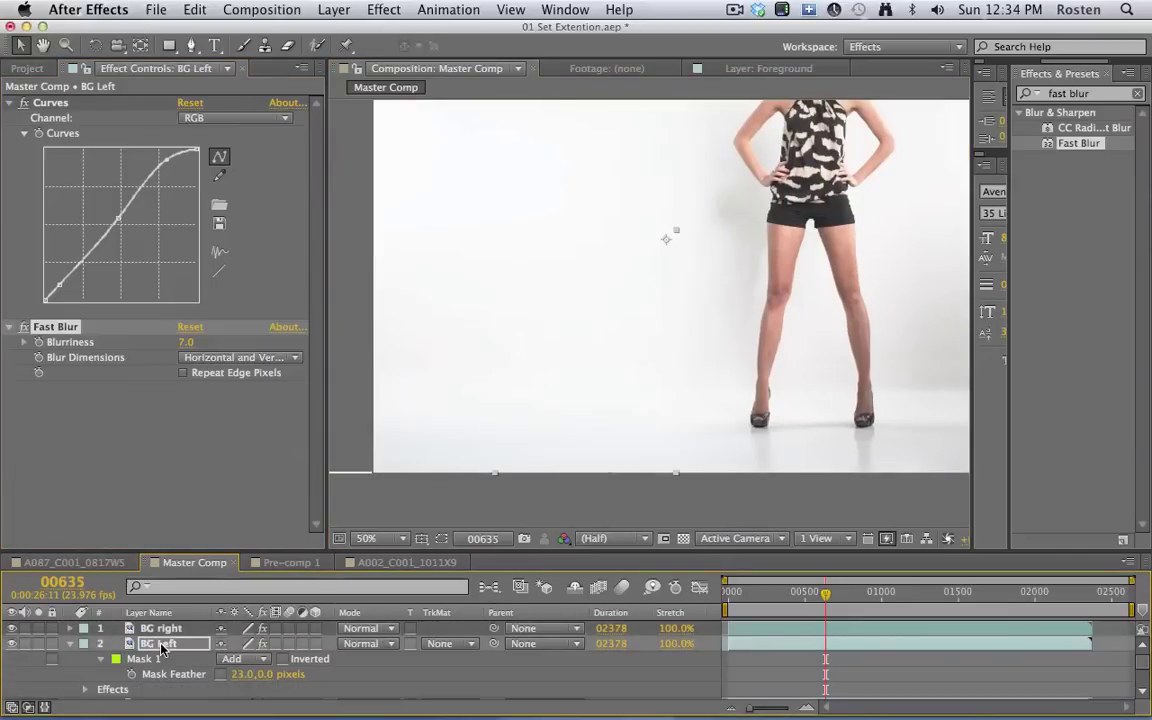
key(comma)
drag(630, 338, 548, 336)
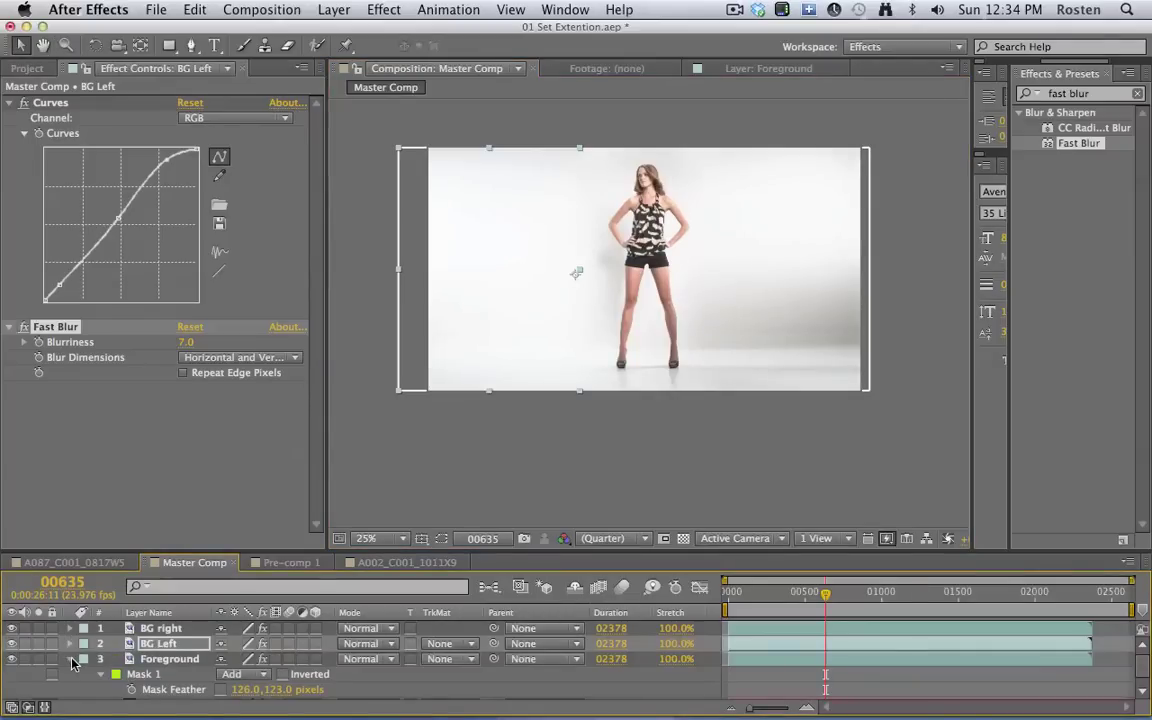
click(69, 644)
Examine the extended set at frames 992, 1133 and 1262 and play a short stretch to judge the shadowed area
click(882, 596)
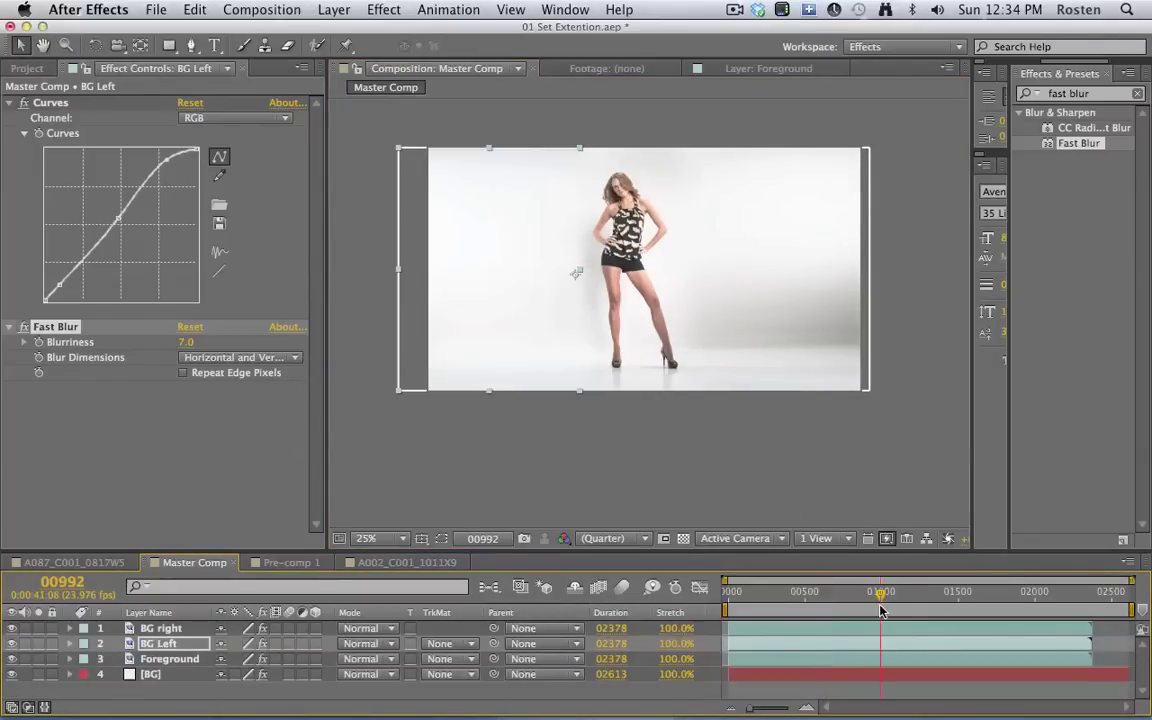
click(902, 593)
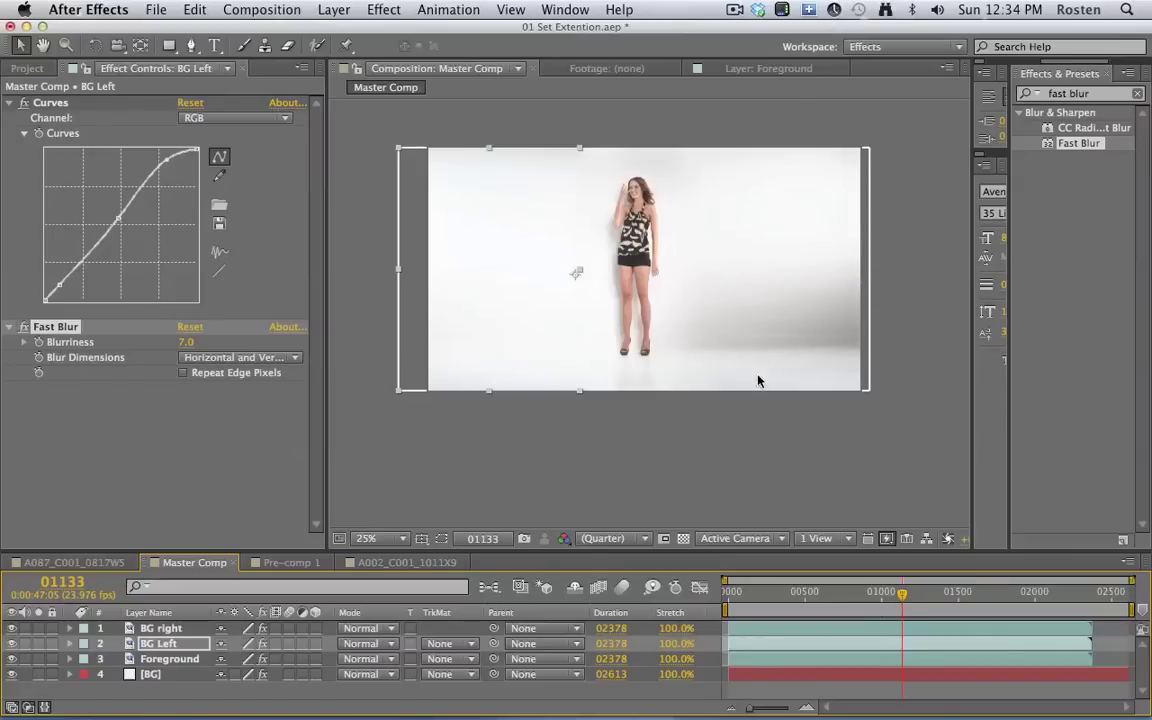
click(921, 591)
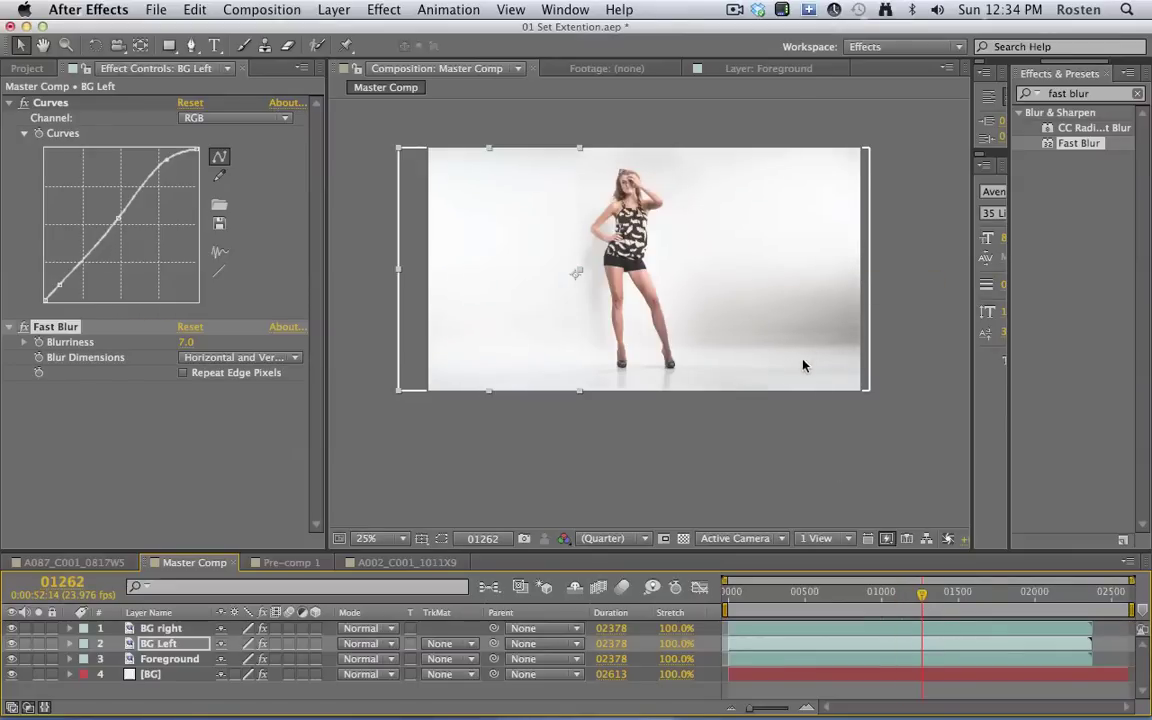
key(space)
key(space)
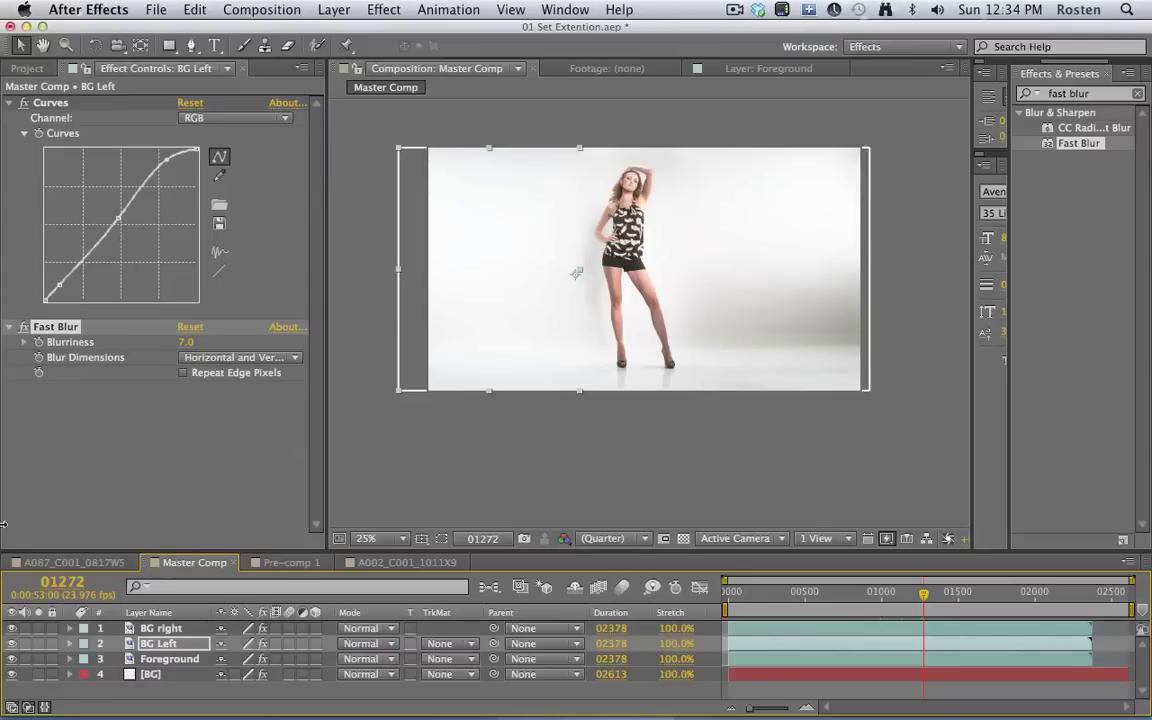
Add a 1920 x 1080 white solid and draw a closed, curved Pen mask around the grey shadow beside the woman's legs, extending beyond the frame
key(super+y)
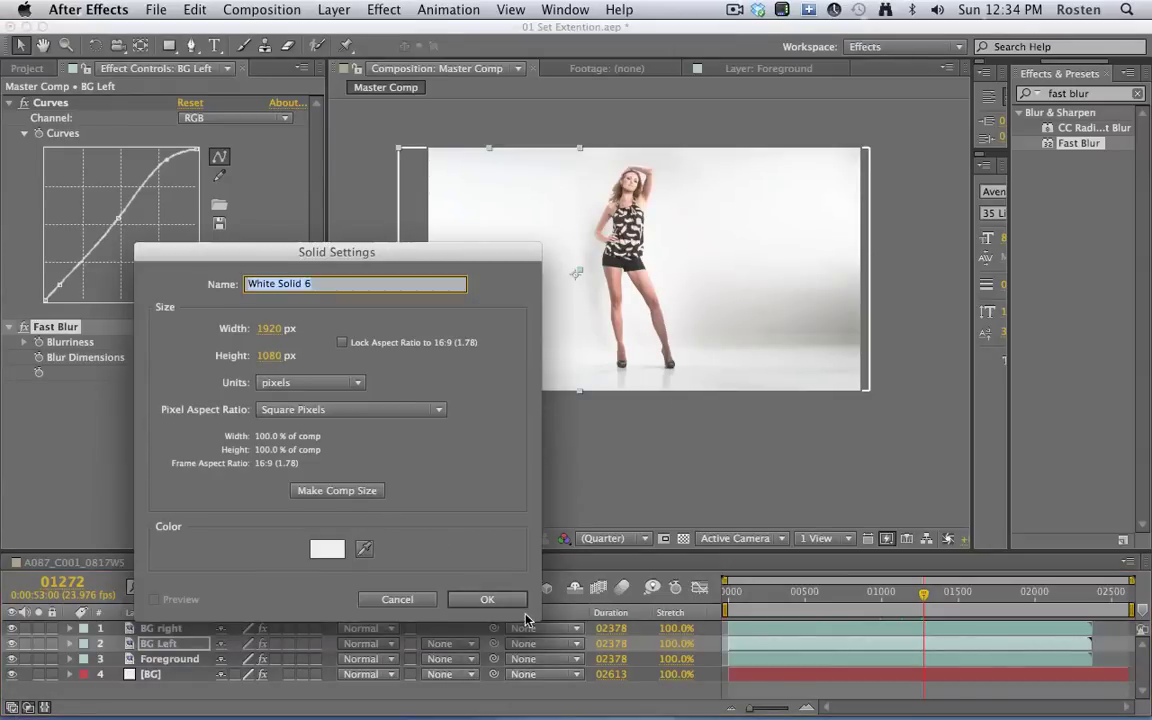
click(480, 599)
key(g)
drag(748, 298, 741, 301)
drag(694, 358, 697, 368)
drag(735, 402, 764, 404)
drag(866, 399, 875, 398)
drag(918, 352, 912, 331)
drag(887, 277, 874, 273)
click(847, 259)
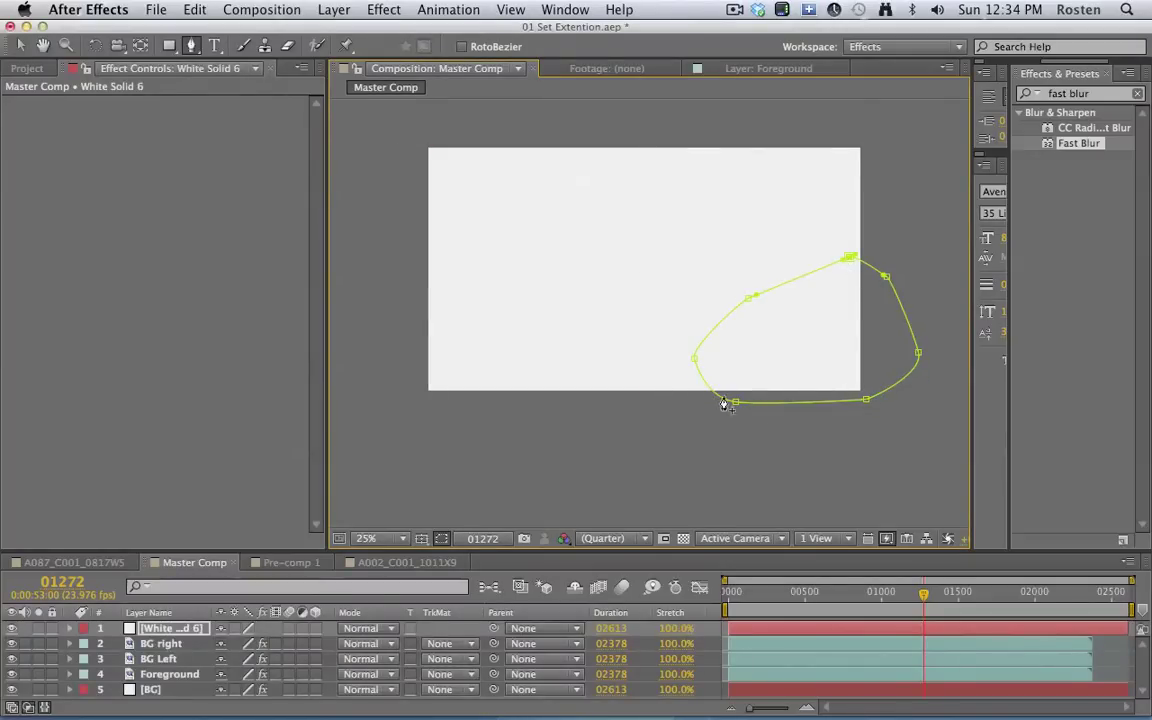
key(v)
double_click(697, 362)
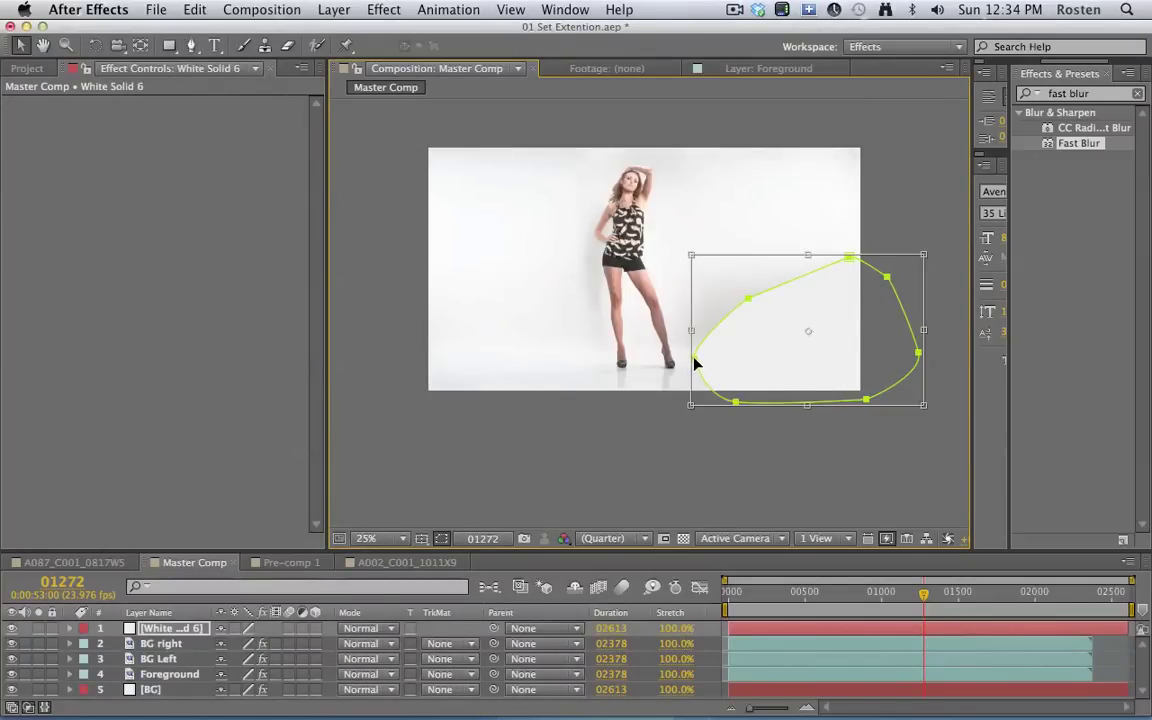
key(Return)
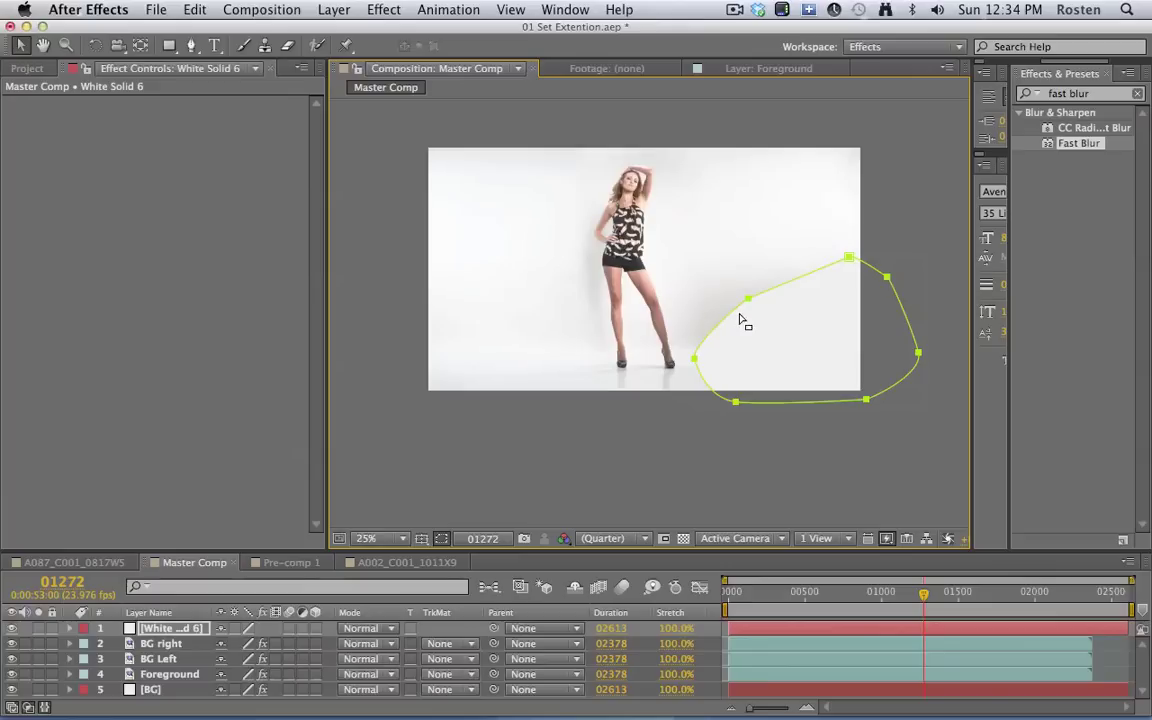
With its mask moved slightly up, make the white solid an adjustment layer that brightens the shadow through a raised RGB Curves midtone
drag(696, 357, 692, 346)
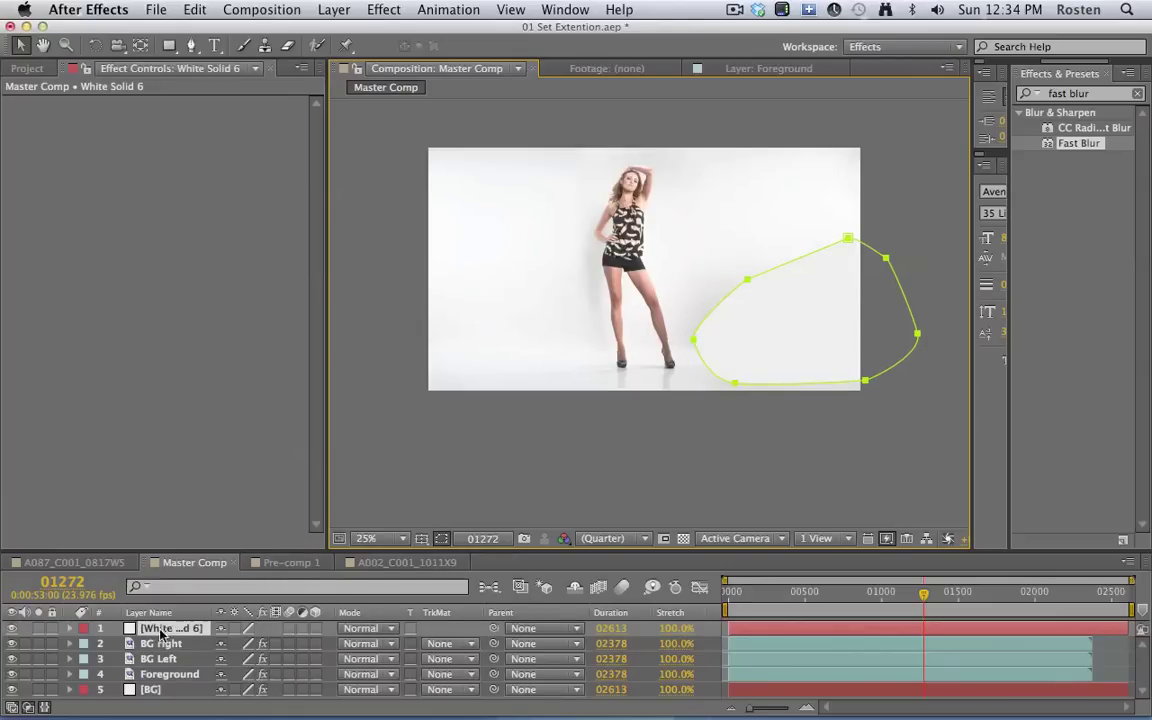
click(302, 628)
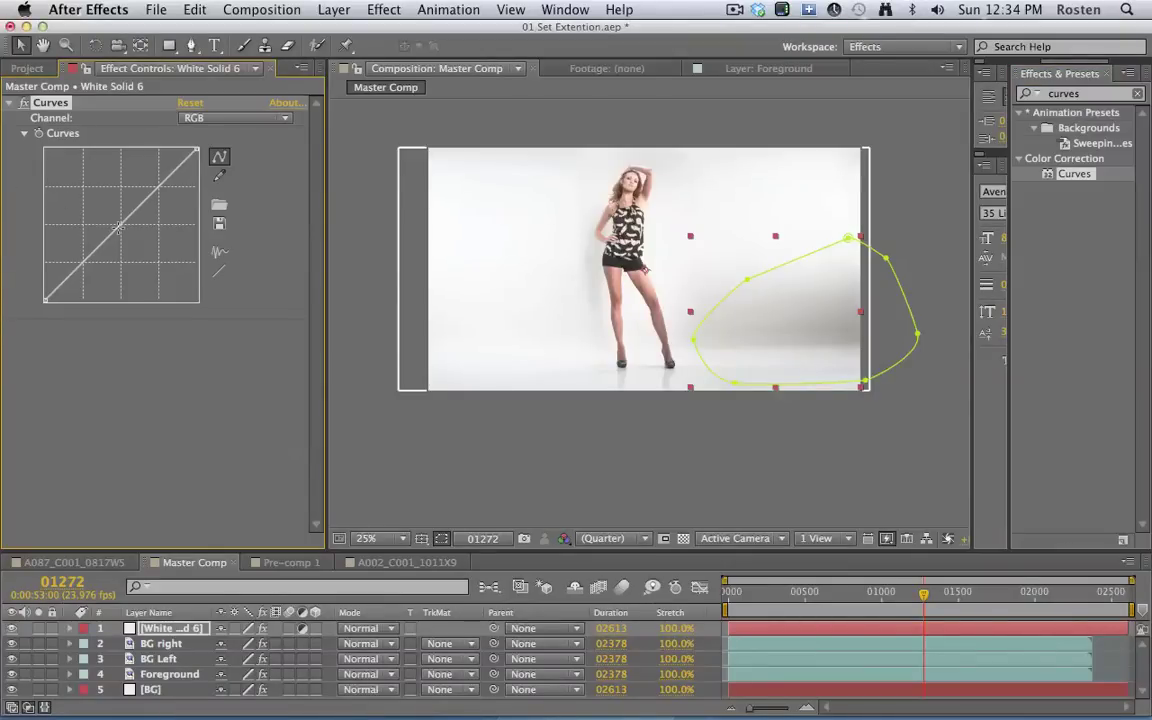
drag(118, 228, 112, 209)
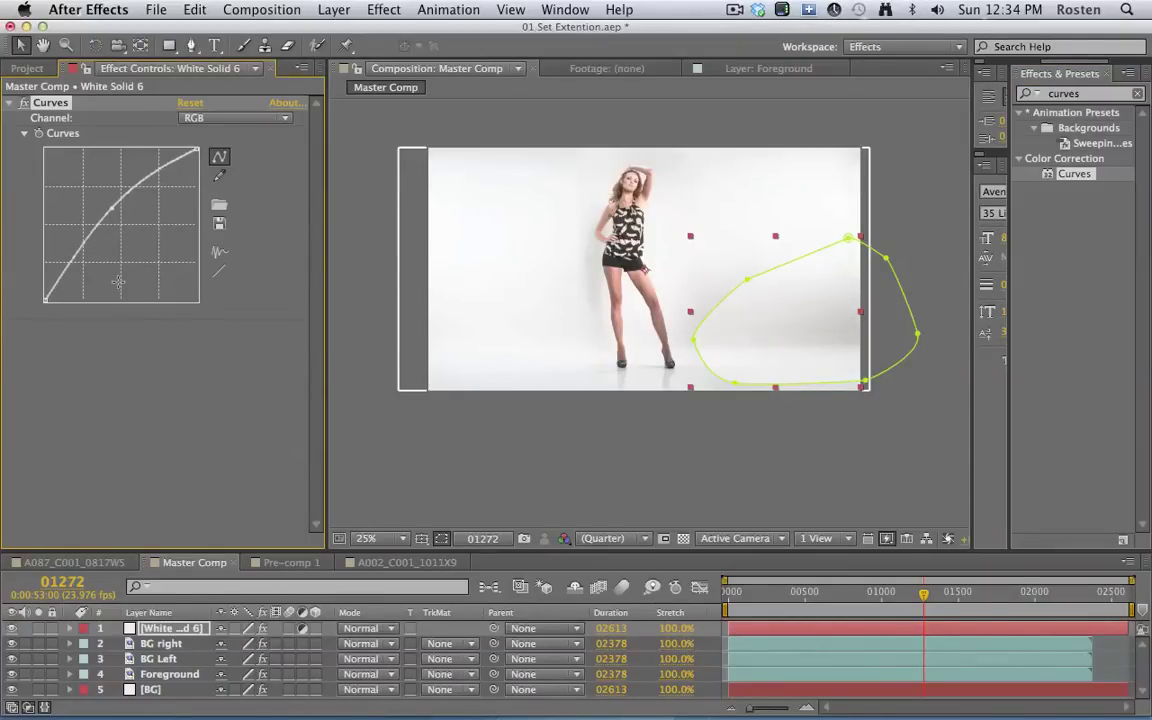
Feather the adjustment layer's mask by 71.0, 38.0 pixels and resize it to reach higher while staying clear of the woman's legs
click(165, 572)
key(f)
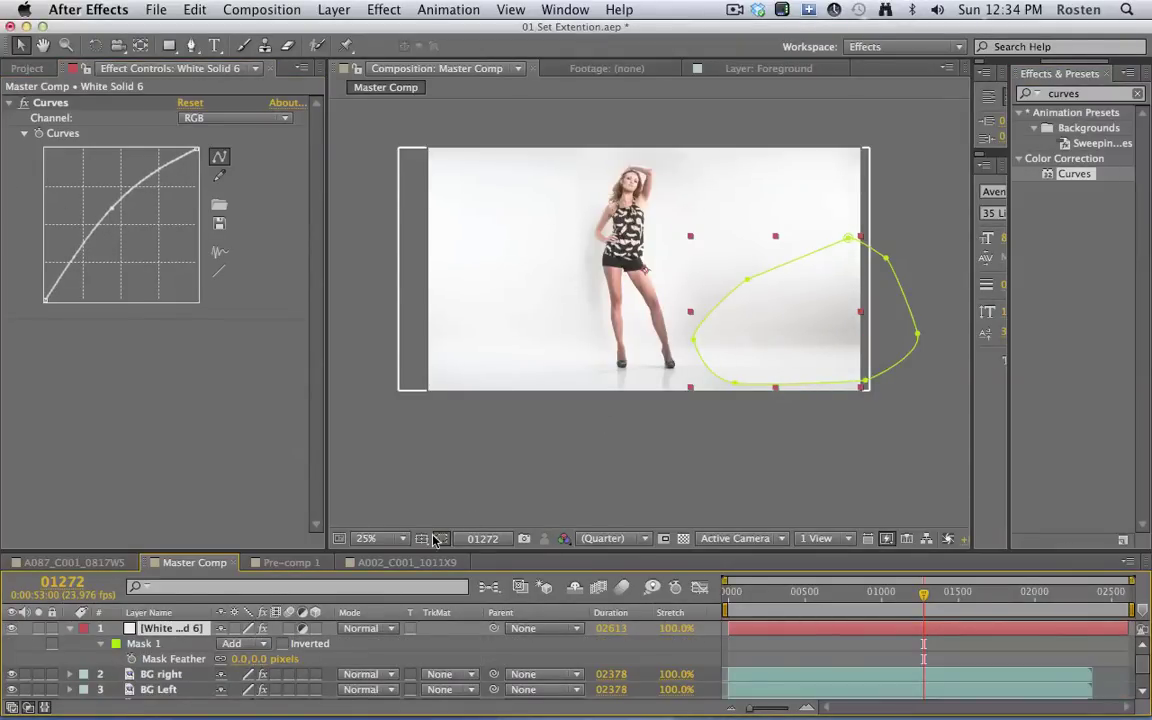
click(438, 539)
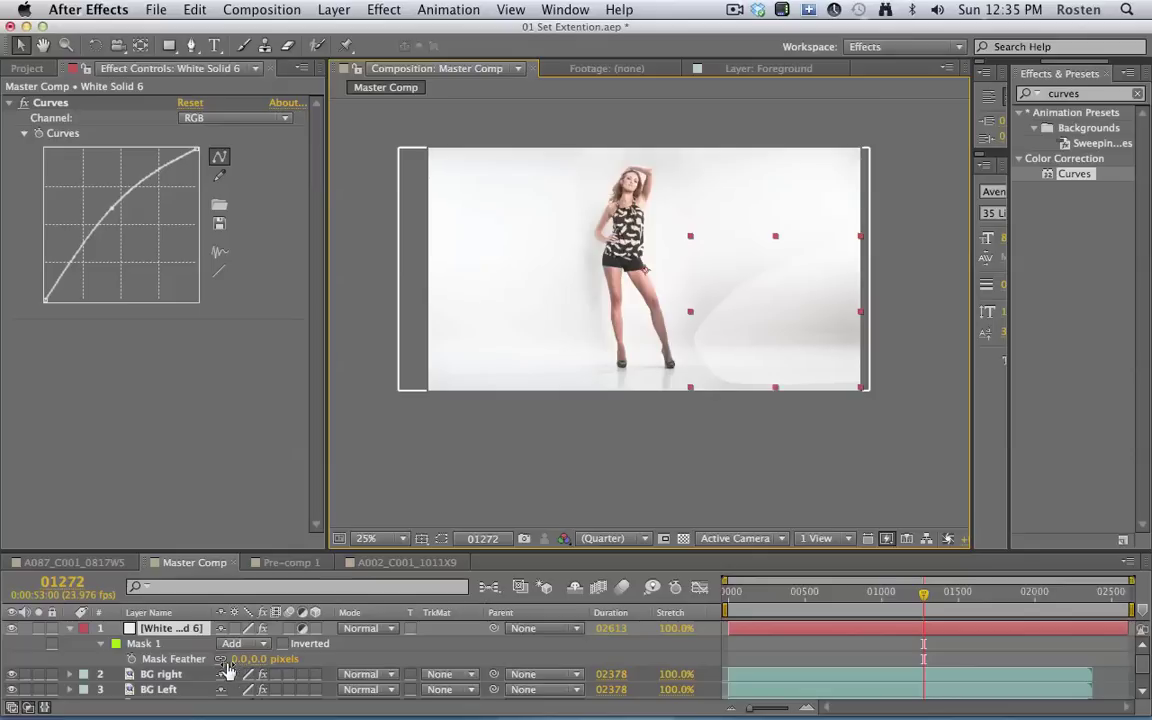
drag(220, 664, 244, 668)
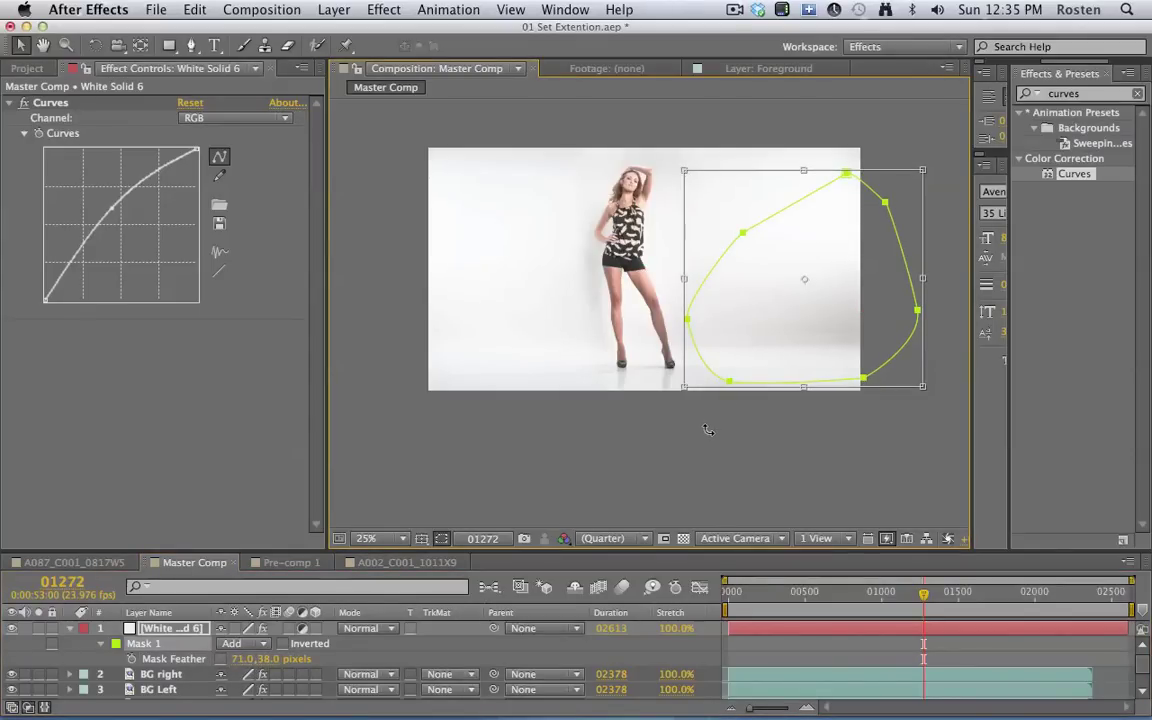
drag(684, 386, 695, 402)
key(Return)
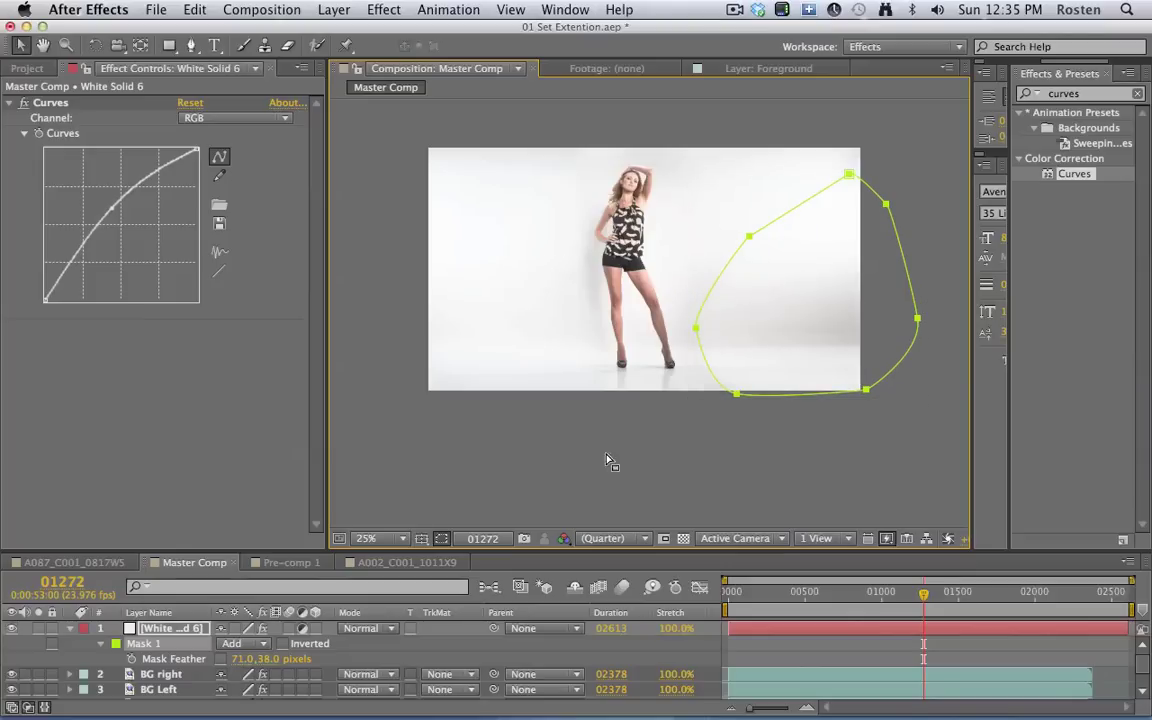
Refine the adjustment layer's RGB curve with extra highlight and shadow points and a higher midtone point to lighten the remaining grey area
key(t)
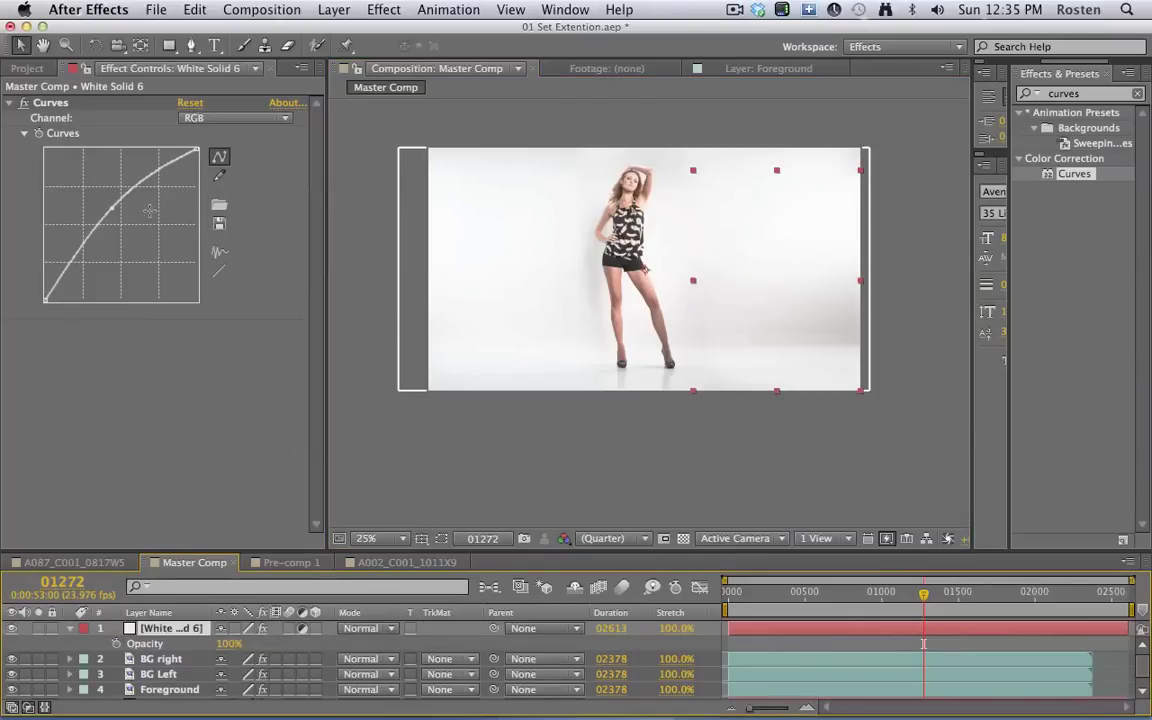
drag(151, 172, 154, 172)
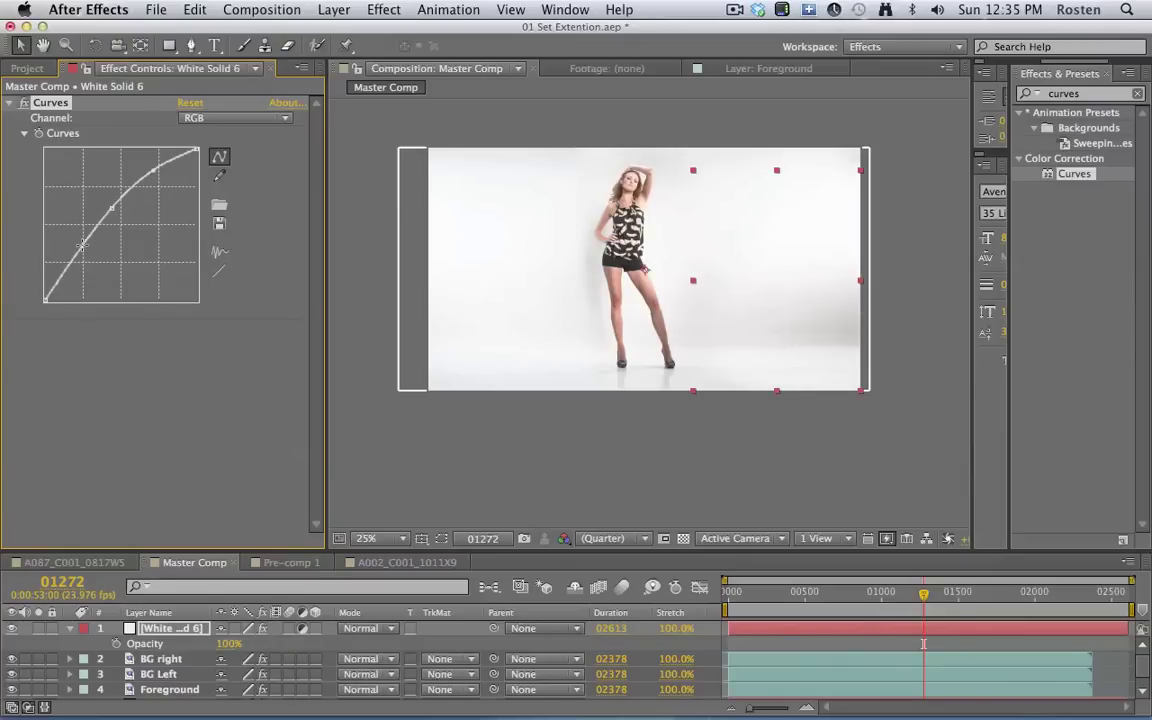
drag(82, 244, 79, 241)
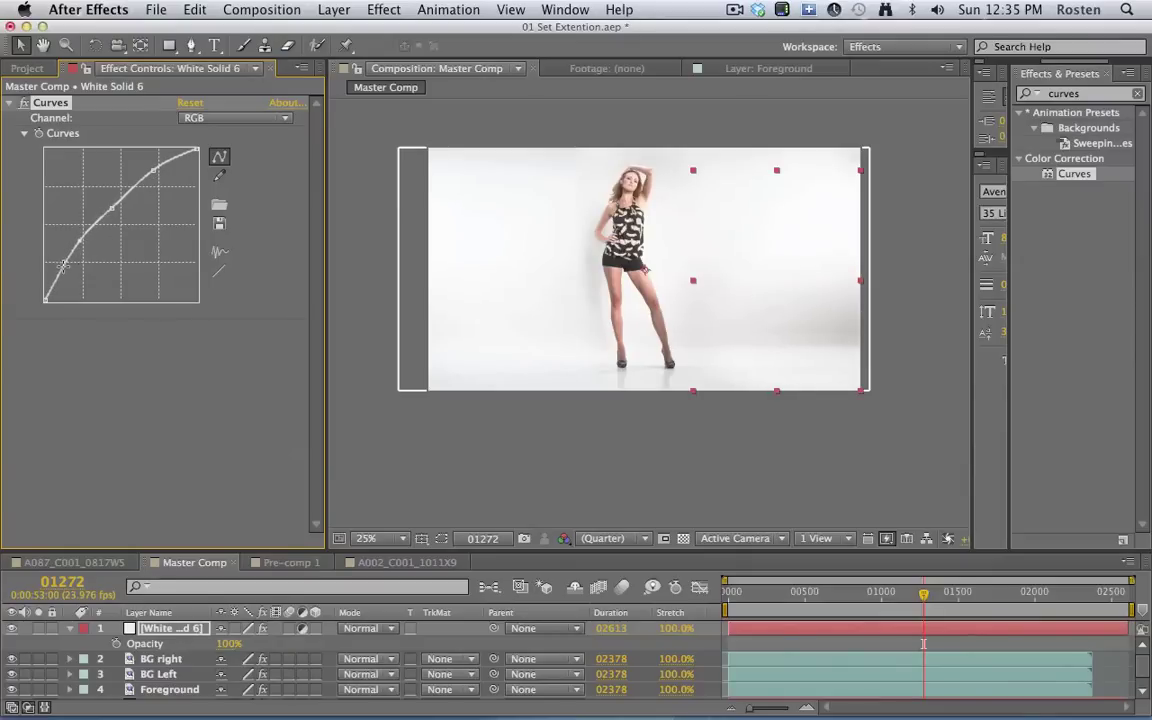
drag(75, 245, 102, 201)
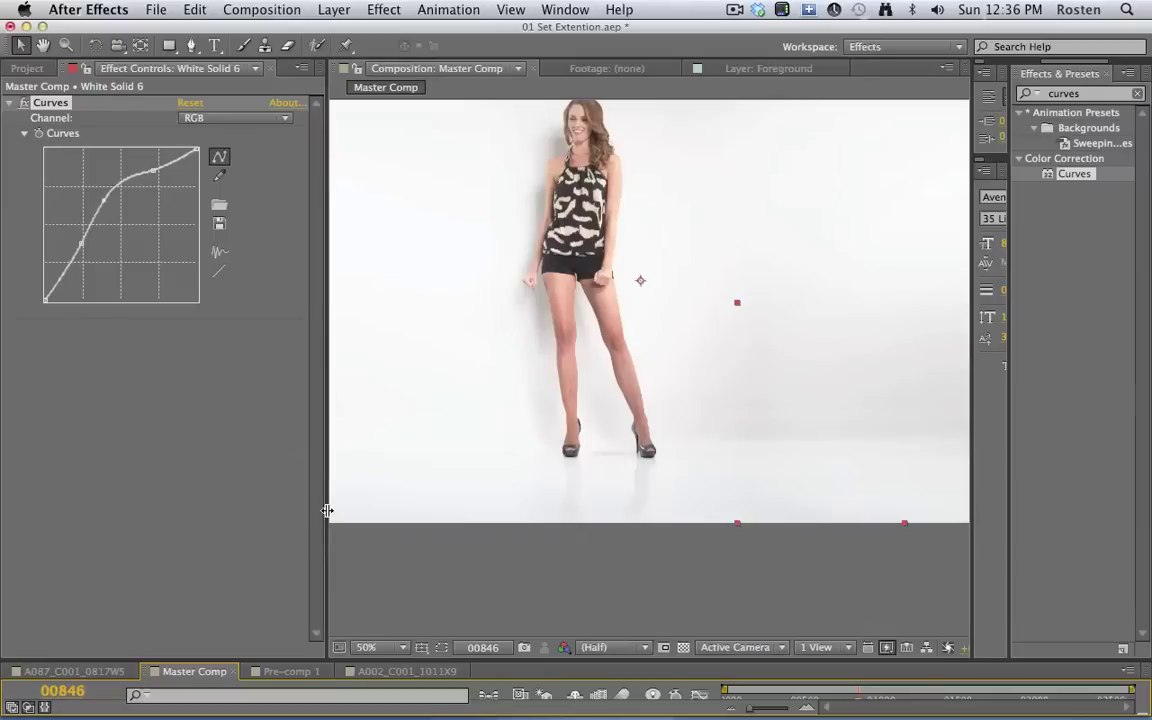
Widen the composition viewer, center the 50% image in it and play the extended studio shot for review
drag(326, 460, 131, 496)
drag(532, 419, 551, 447)
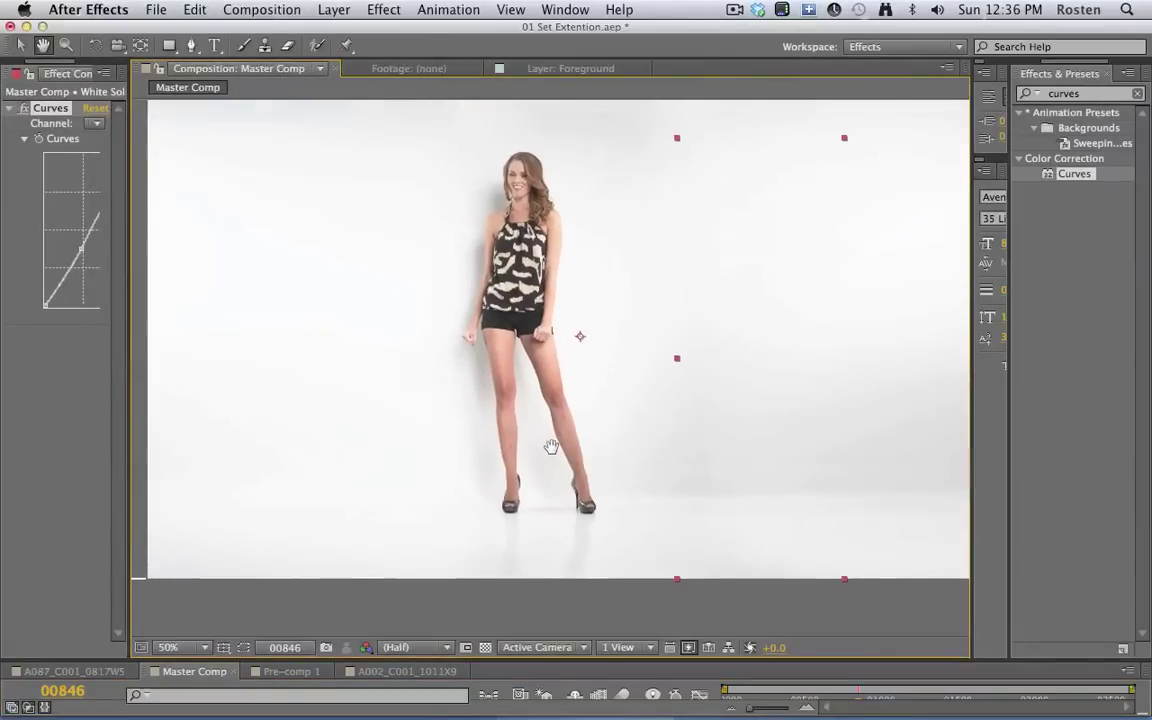
key(space)
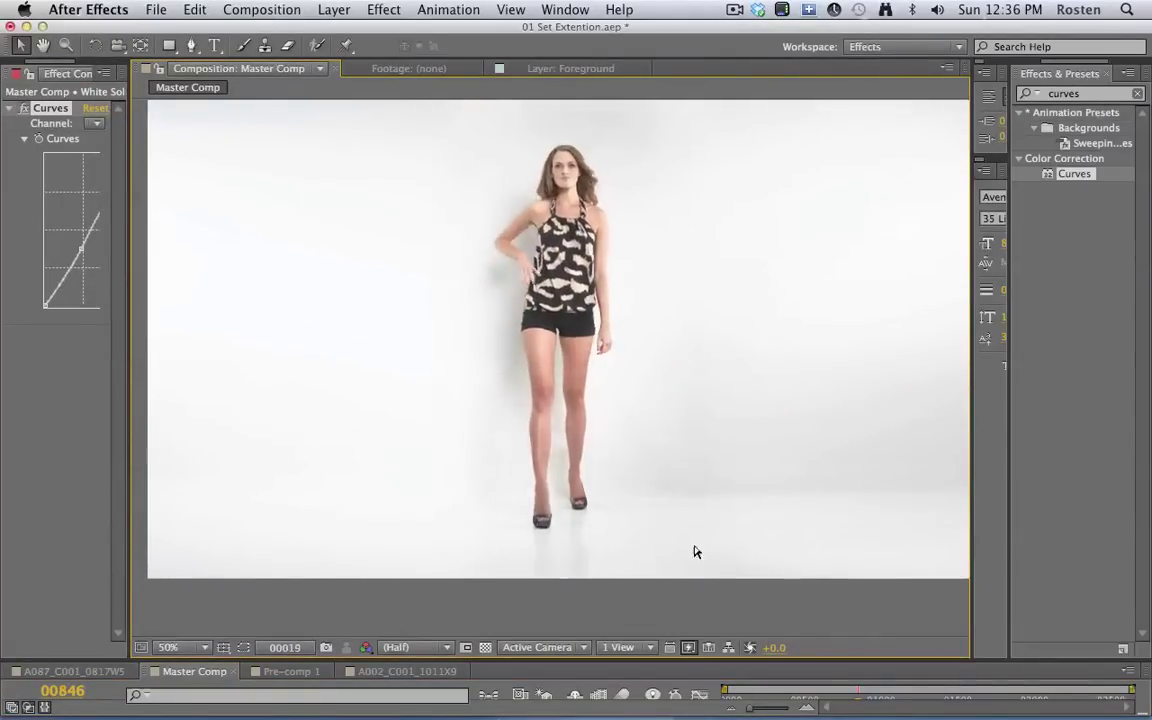